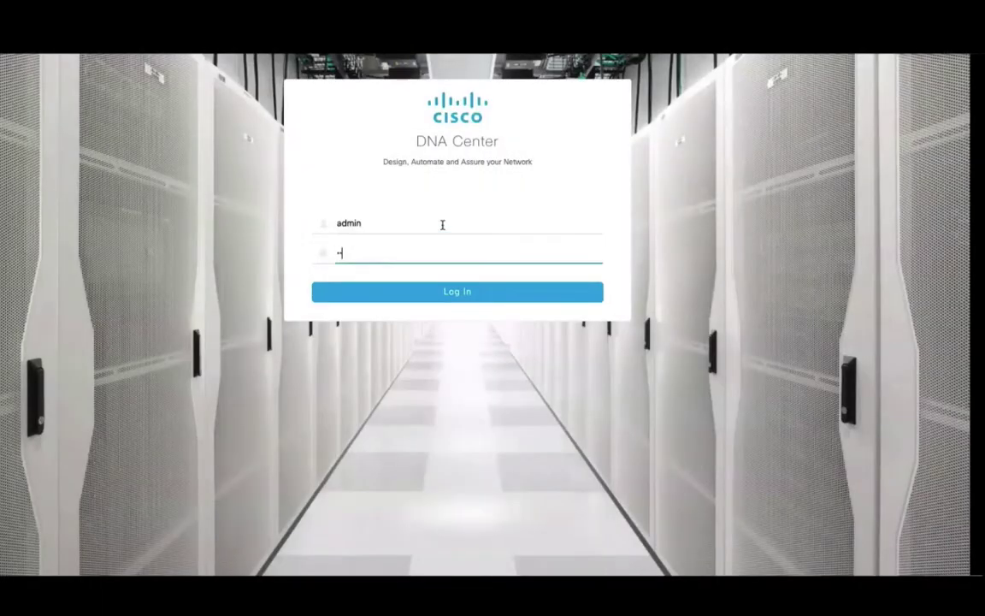
Sign in to DNA Center and scroll through the home page's Design, Policy, Provision and Tools overview
key("Return")
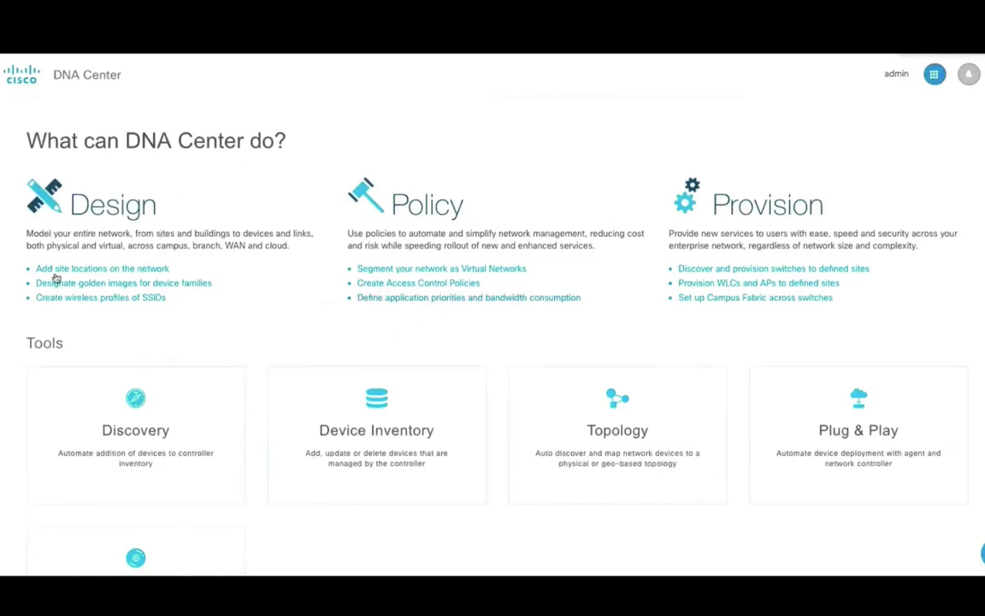
scroll(750, 413, "down", 1)
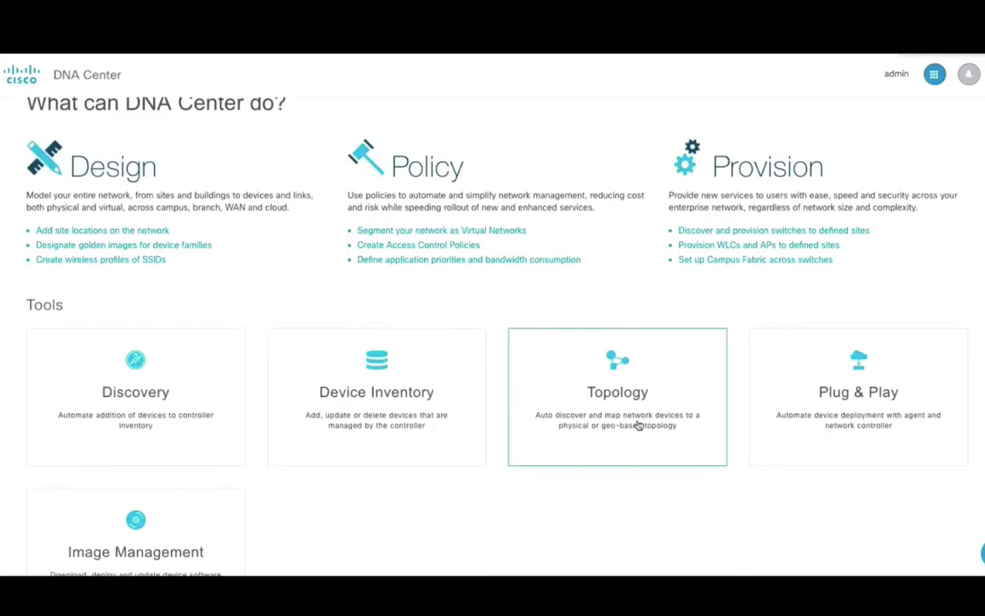
scroll(558, 459, "up", 1)
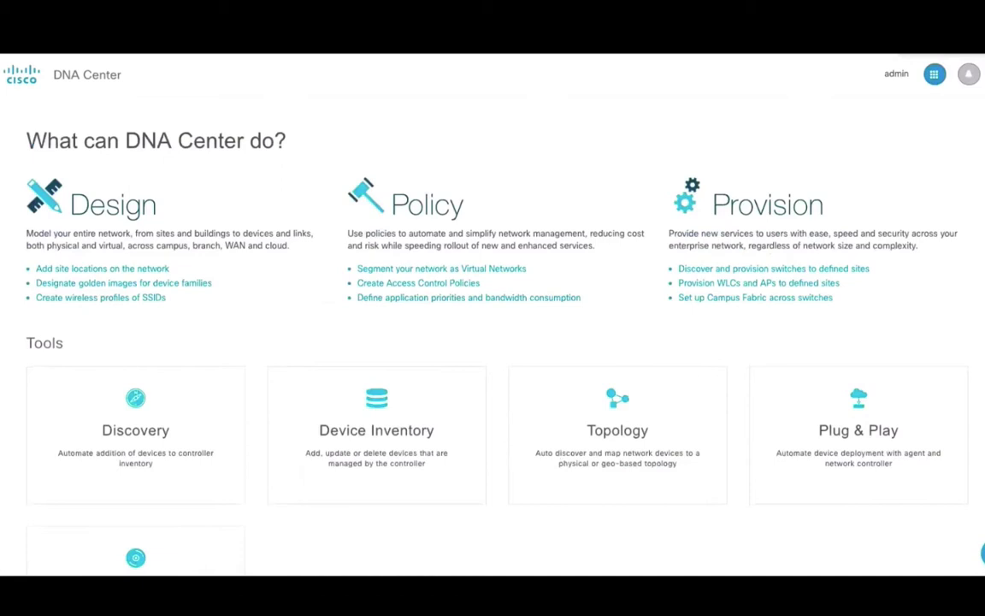
In System Settings, add AAA server 172.25.143.178 with its shared secret as a Cisco ISE node
left_click(935, 74)
left_click(979, 111)
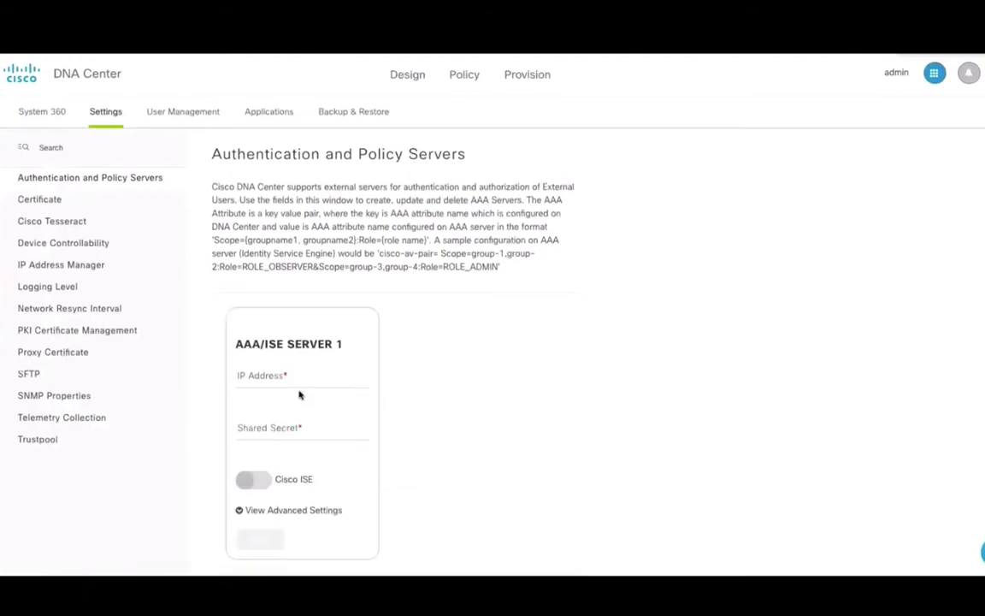
left_click(322, 381)
type("172.25.143.178")
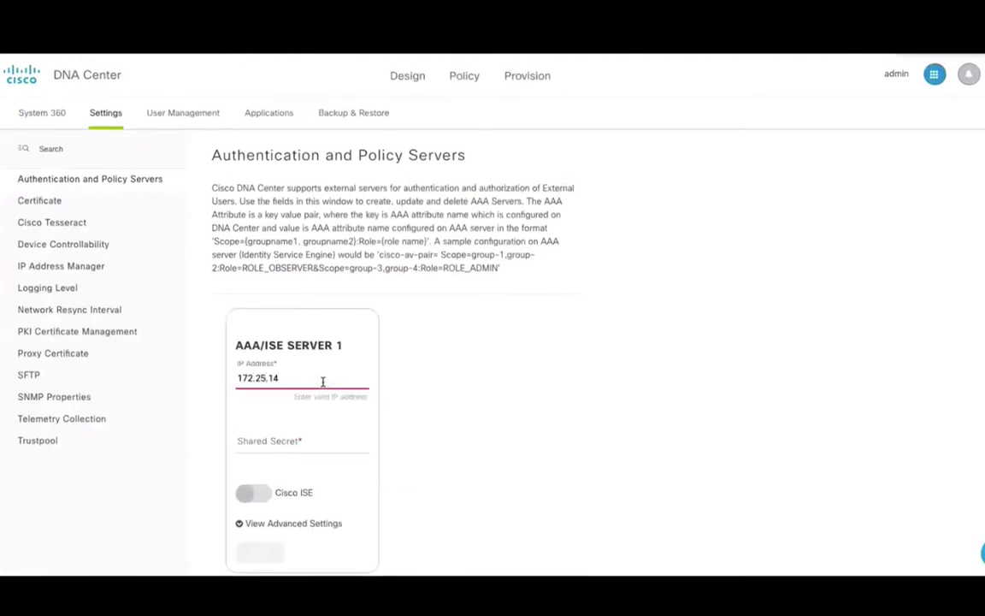
left_click(315, 431)
type("********")
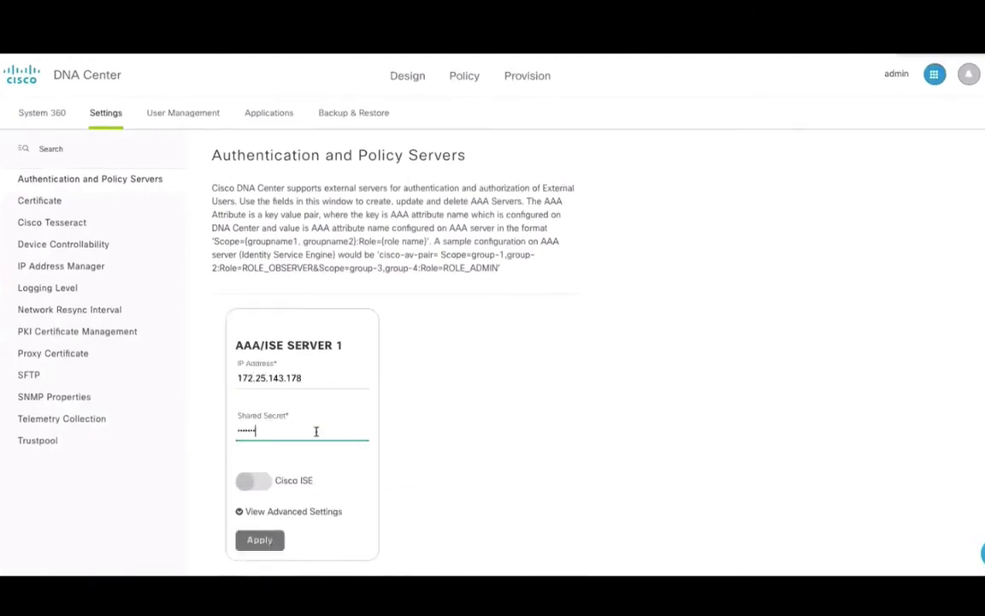
left_click(254, 480)
scroll(355, 478, "down", 2)
Enter the ISE username and password, server FQDN and pxGrid subscriber name, then apply the server
left_click(308, 407)
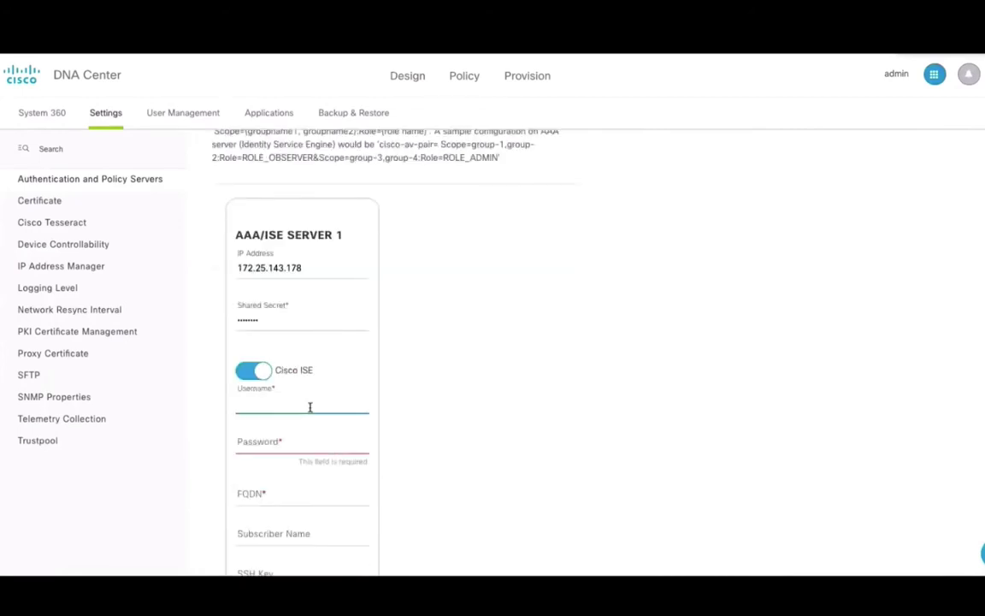
type("admin")
key("Tab")
type("********")
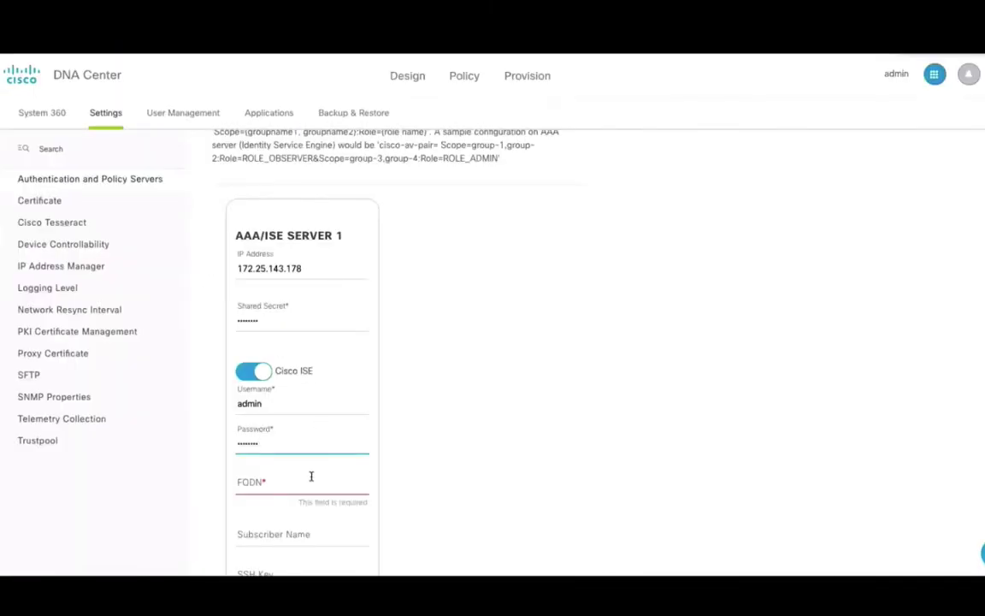
left_click(311, 481)
type("pneelapp")
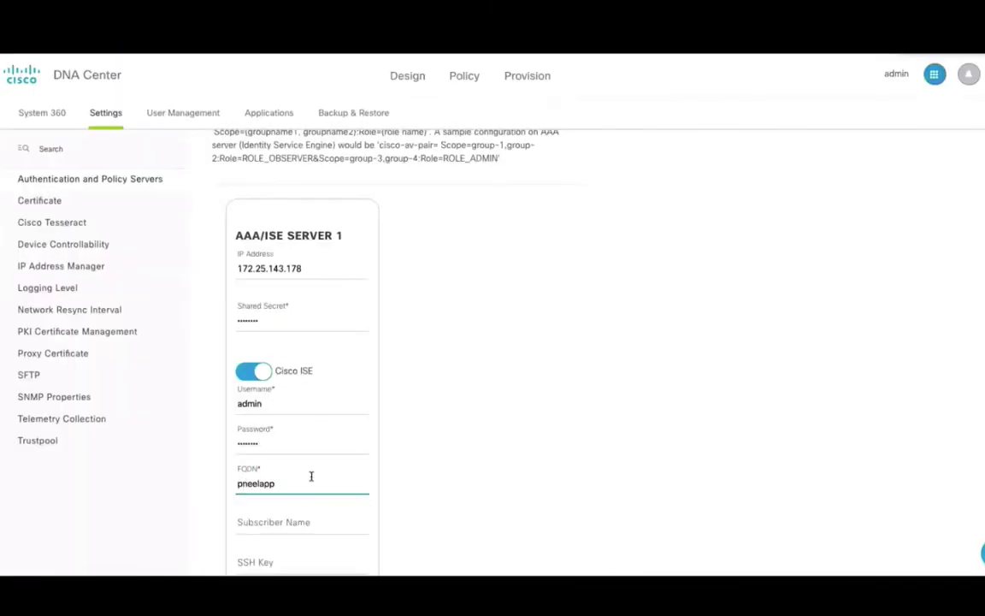
type("-ise.cisco.com")
scroll(312, 476, "down", 2)
left_click(308, 425)
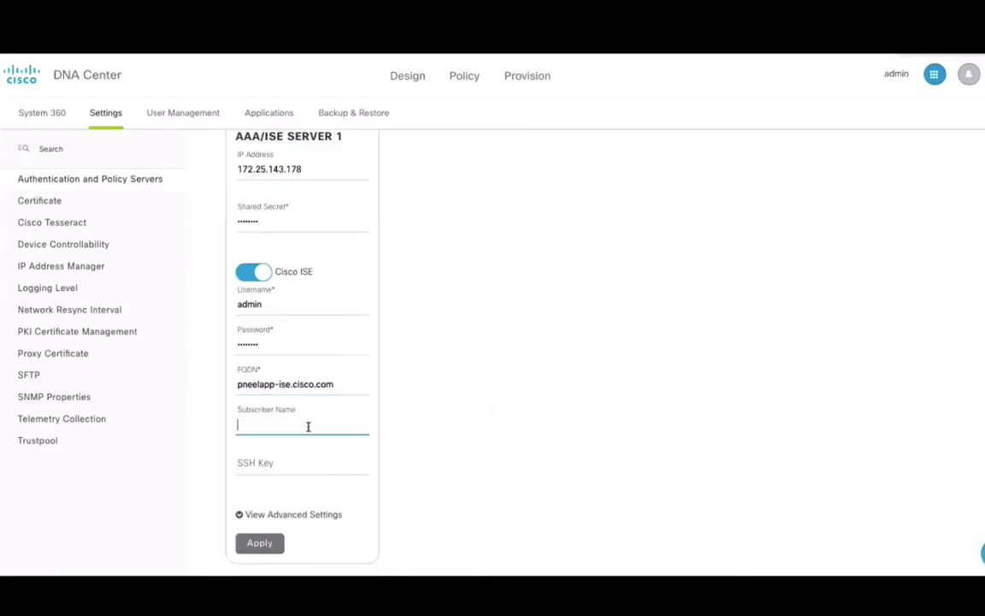
type("pneelapp_172")
left_click(287, 463)
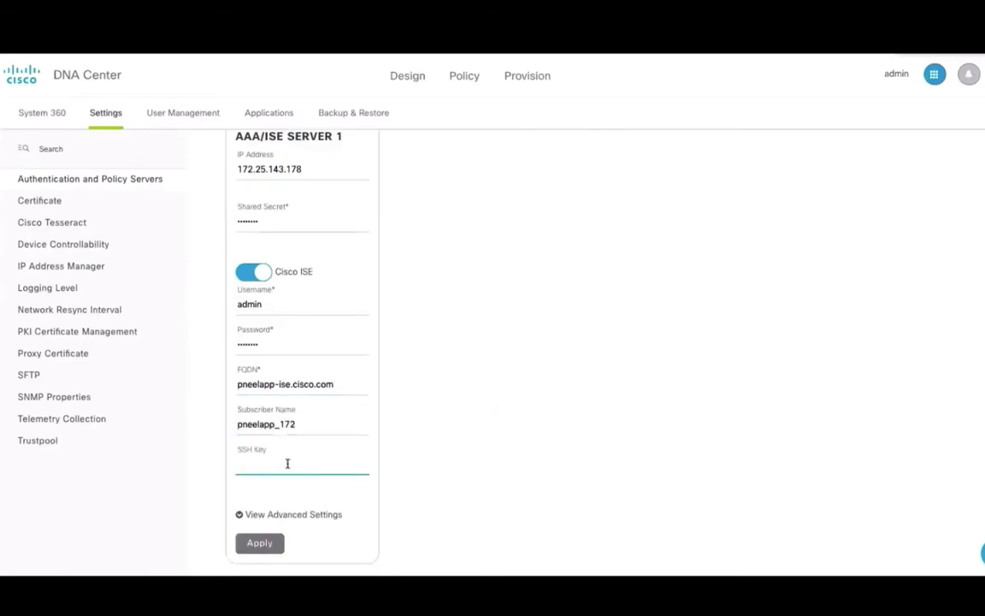
left_click(269, 543)
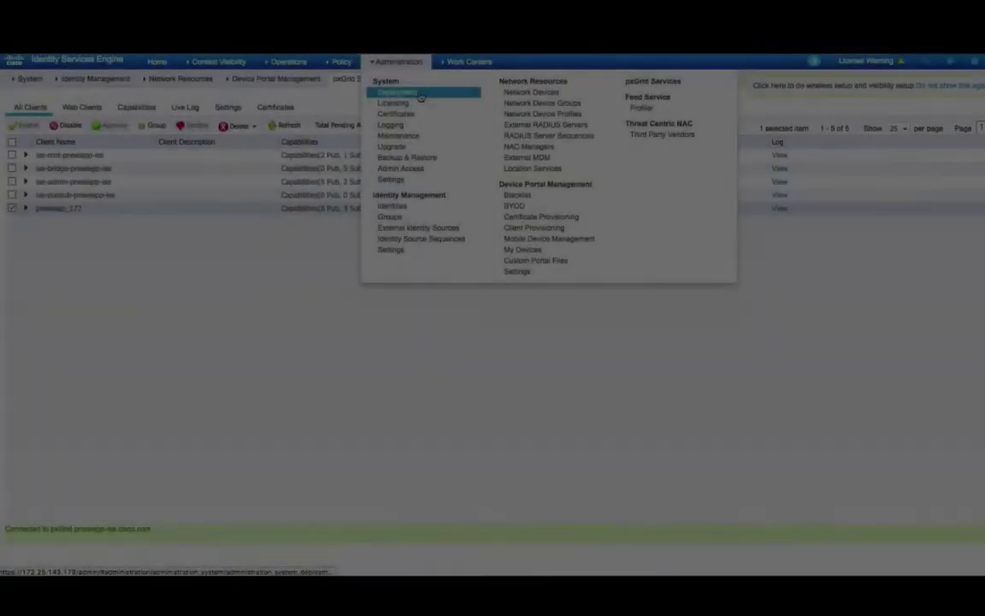
Edit the ISE deployment node to check its pxGrid settings, then go to DNA Center's network hierarchy
left_click(419, 94)
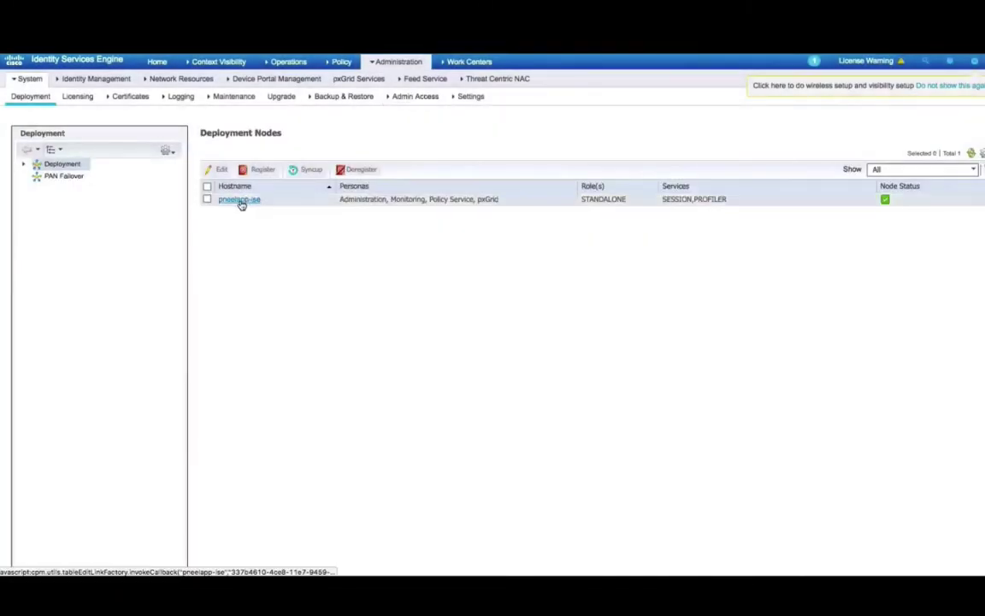
left_click(242, 205)
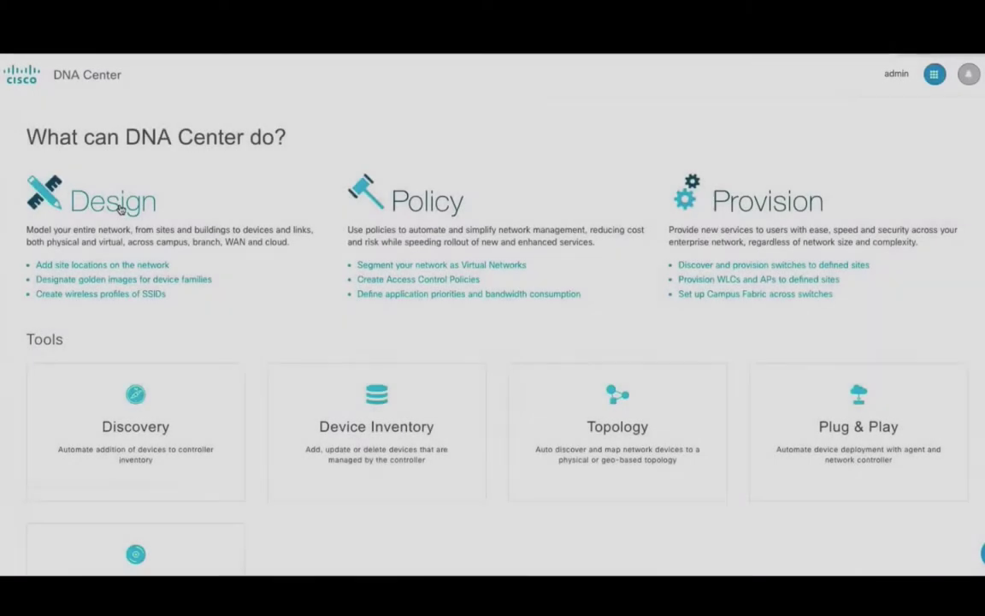
left_click(121, 211)
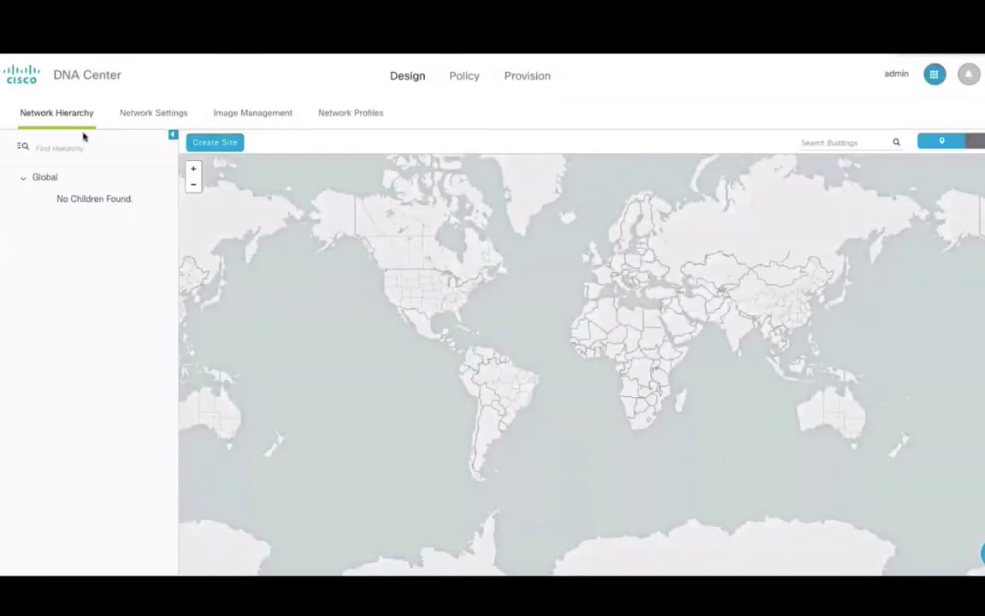
Set global AAA server 192.168.10.254 with shared secret, DHCP 9.9.9.9, domain cisco.com and DNS 1.1.1.1
left_click(148, 114)
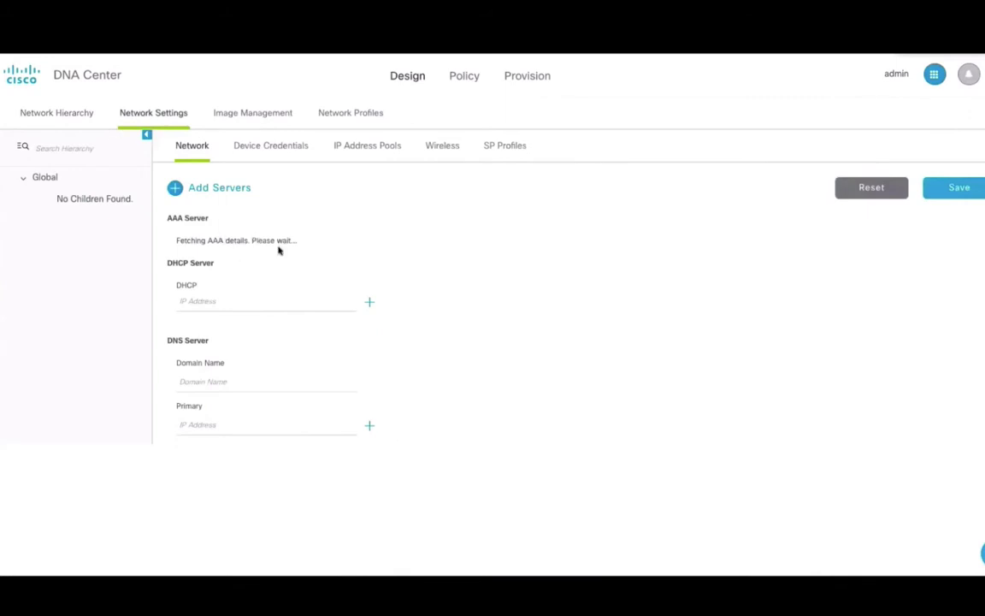
left_click(350, 256)
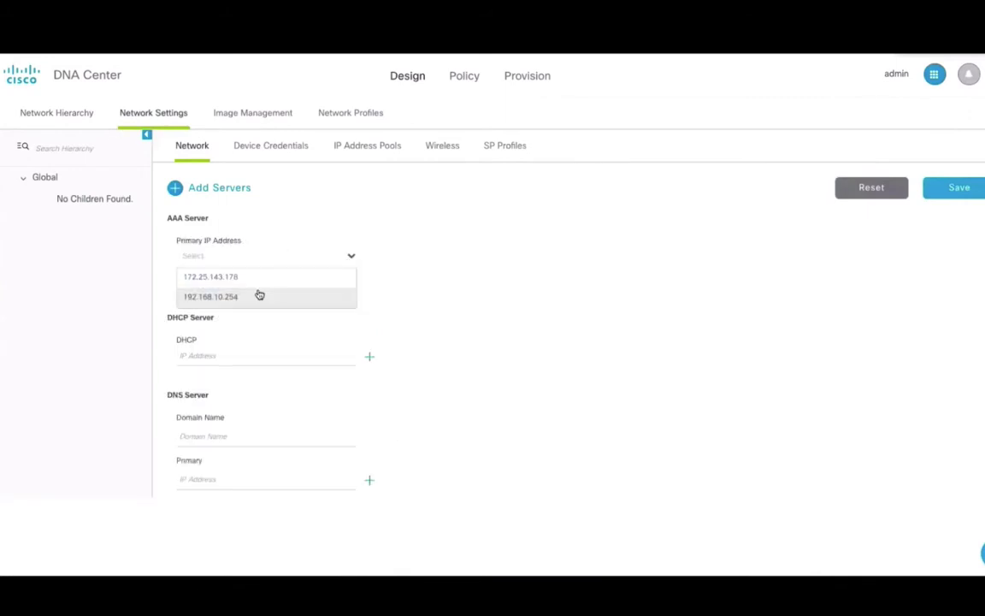
left_click(259, 295)
left_click(246, 288)
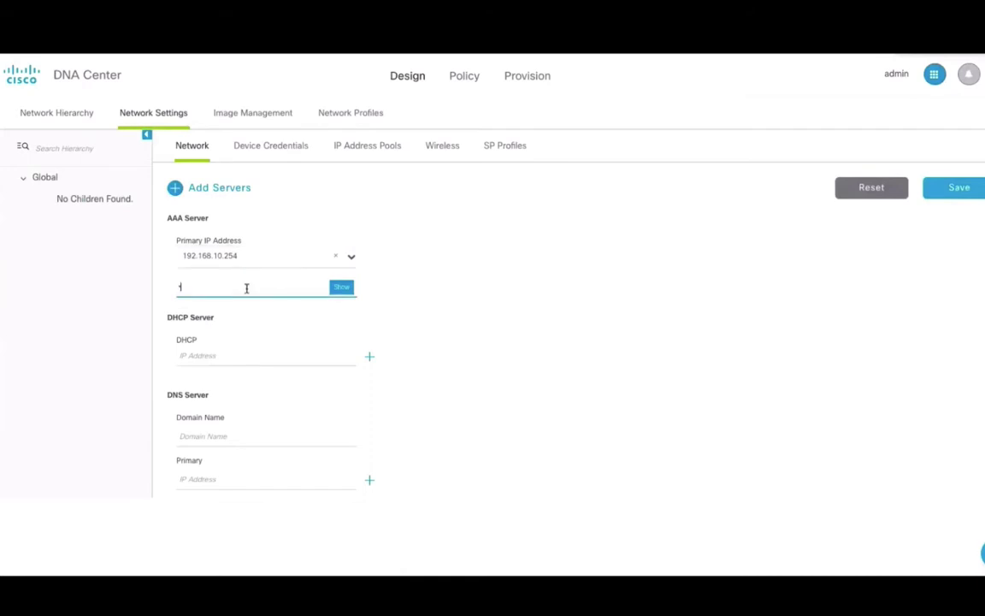
type("cisco123")
left_click(245, 357)
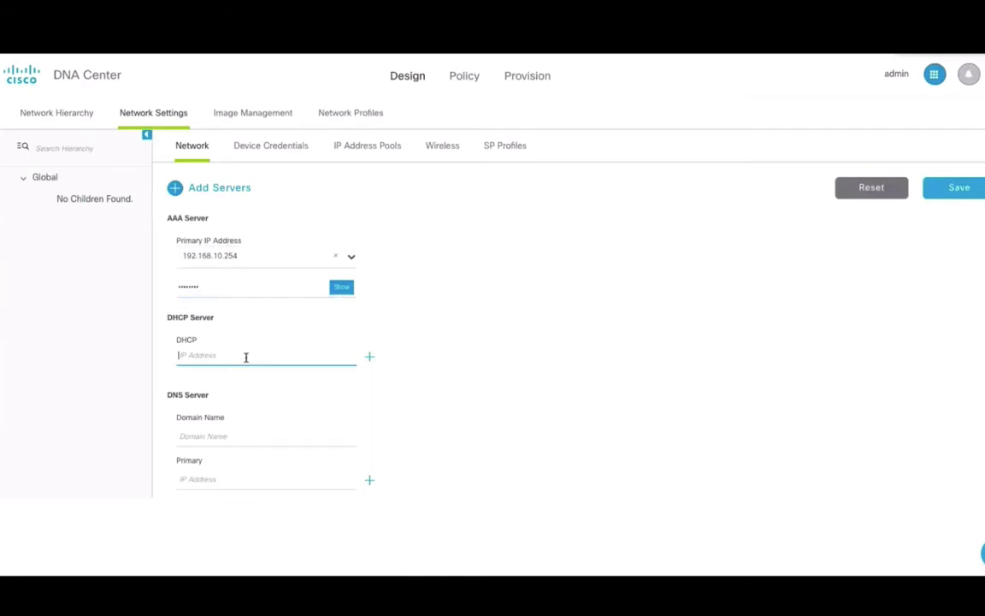
type("9.9.9.9")
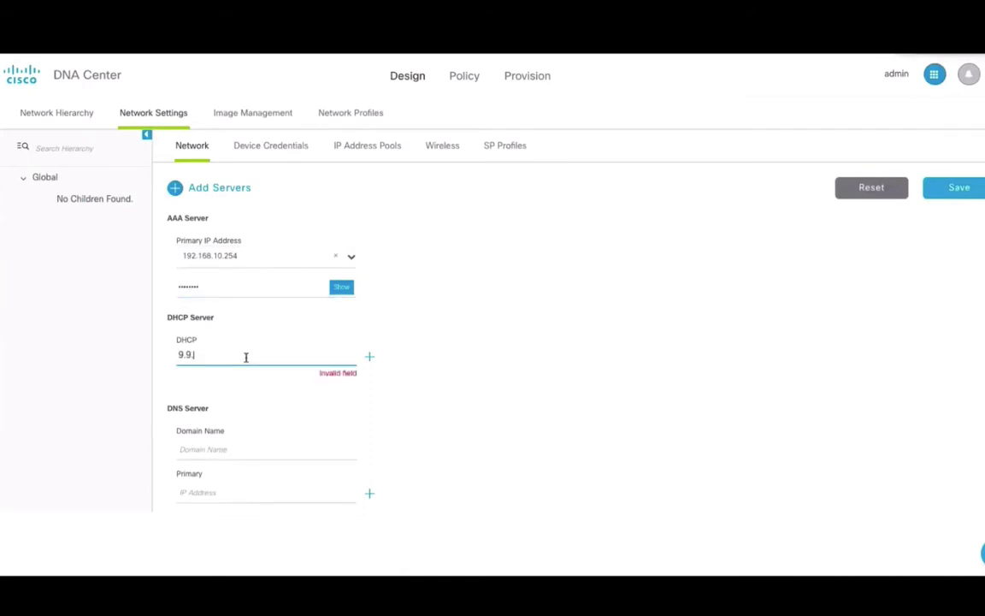
left_click(218, 435)
type("cisco.com")
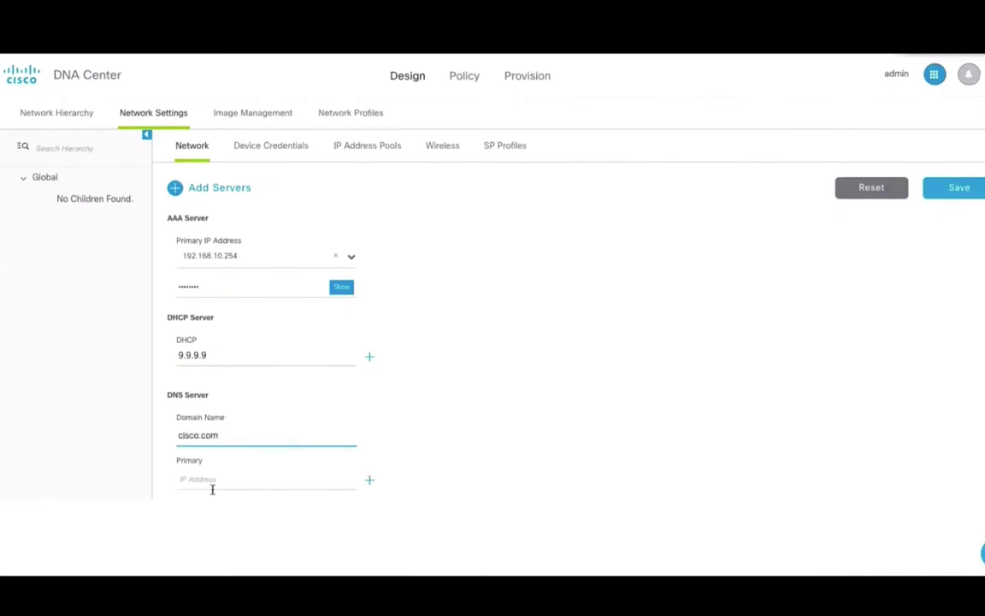
left_click(216, 479)
type("1.1.1.1")
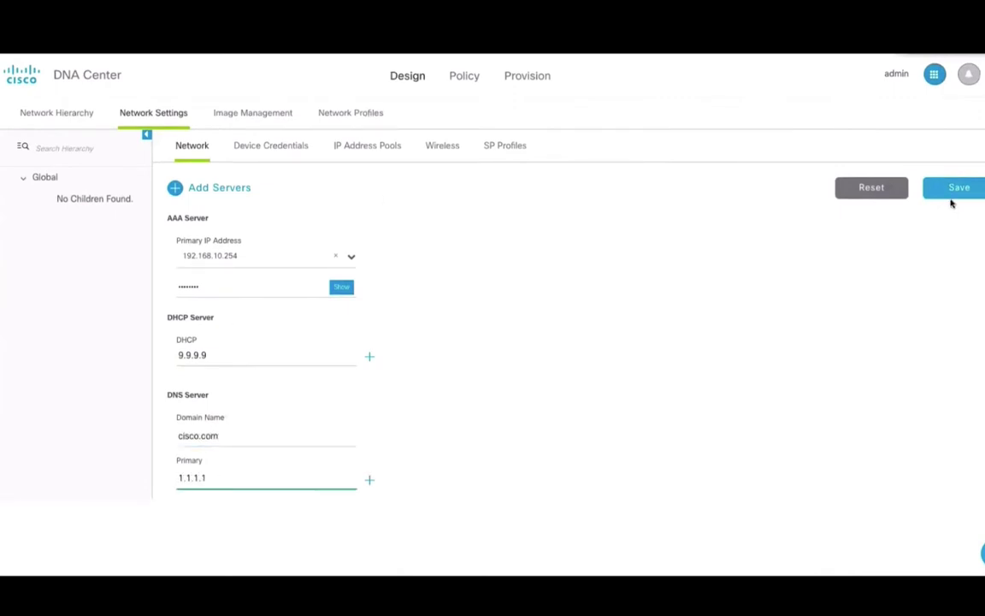
Create area AMERICA under Global and sub-area MILPITA inside it
left_click(73, 114)
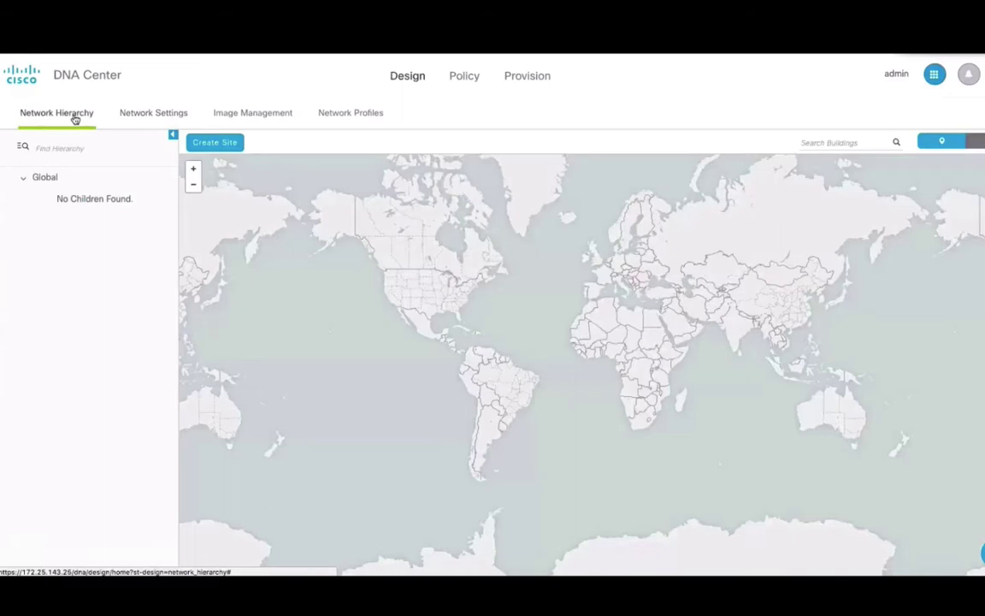
left_click(214, 142)
left_click(248, 278)
type("AMERICA")
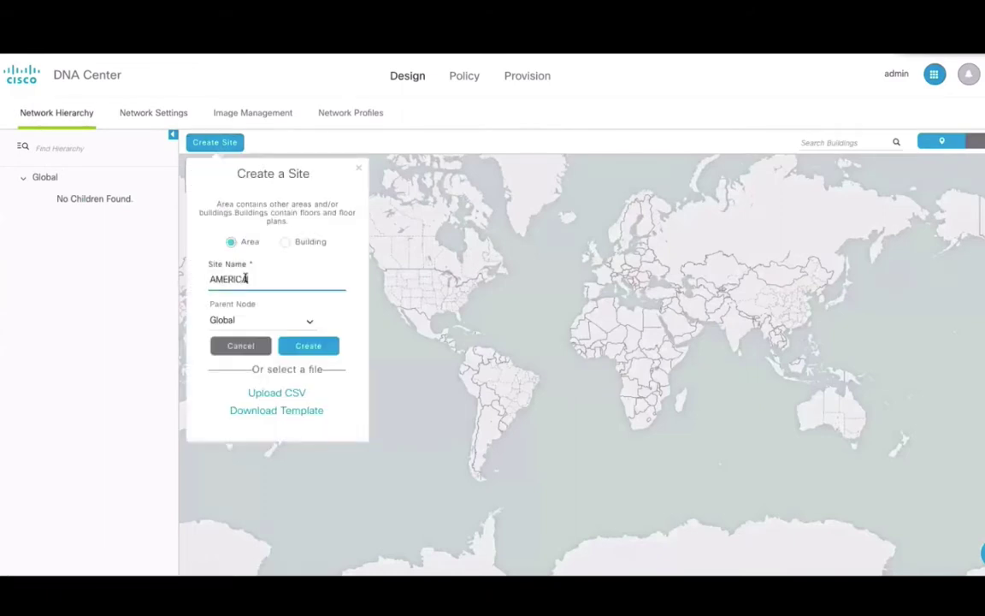
left_click(306, 345)
left_click(166, 199)
left_click(160, 225)
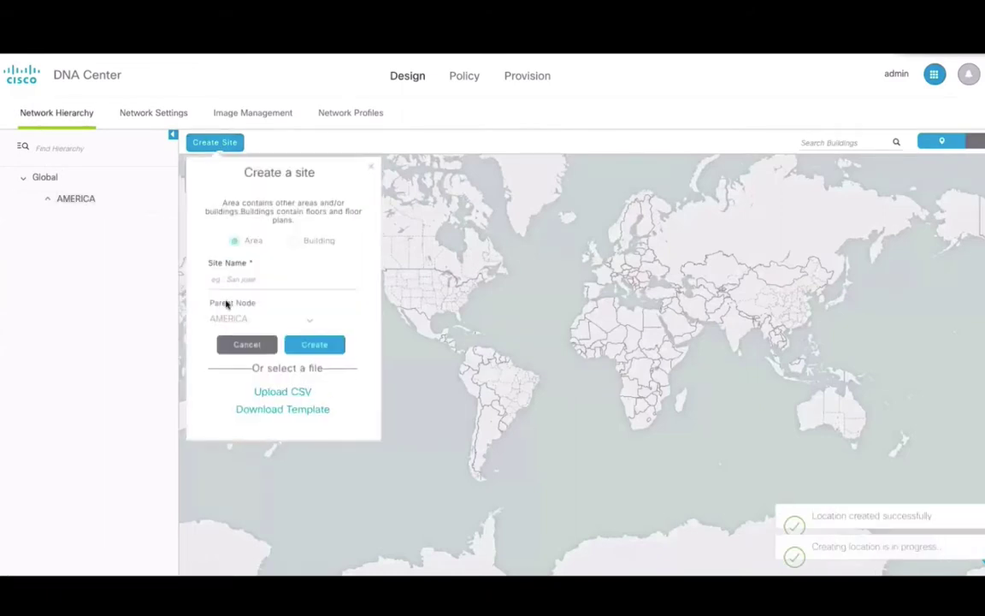
left_click(242, 276)
type("MILPITA")
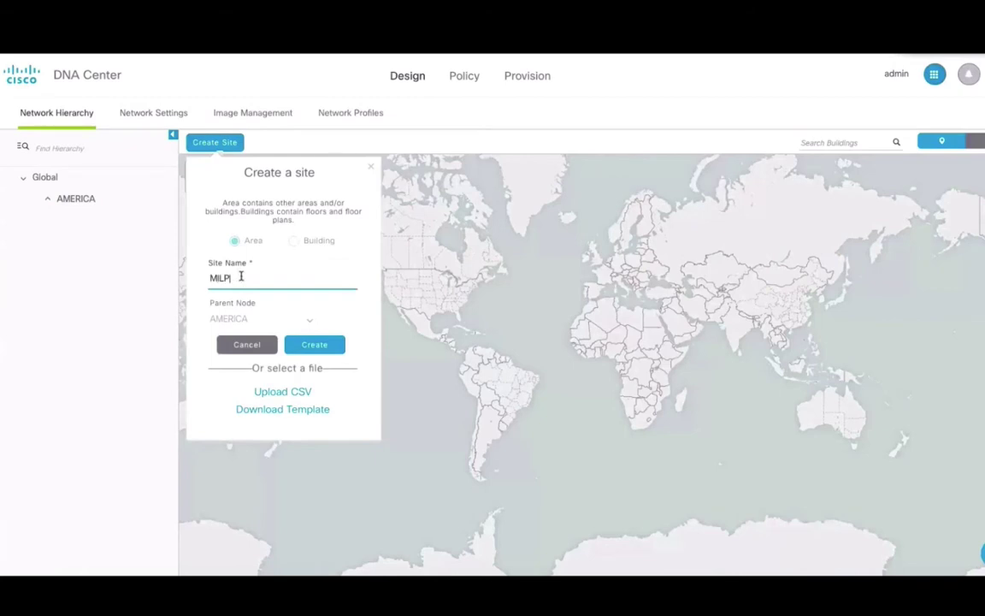
left_click(314, 345)
Add building SJC24 under MILPITA at a Milpitas address
left_click(164, 222)
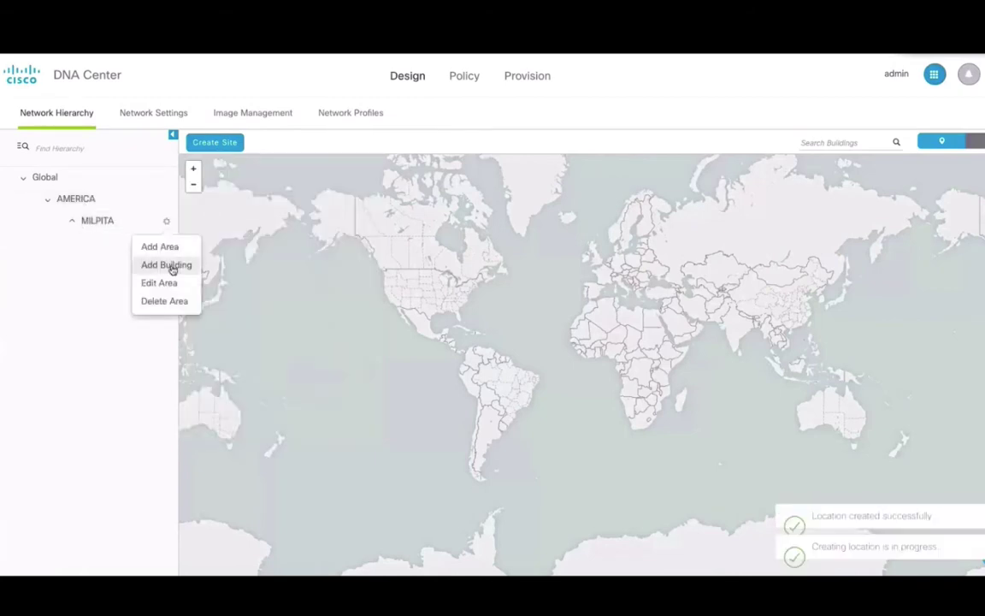
left_click(173, 266)
type("SJC24")
left_click(277, 351)
type("Al")
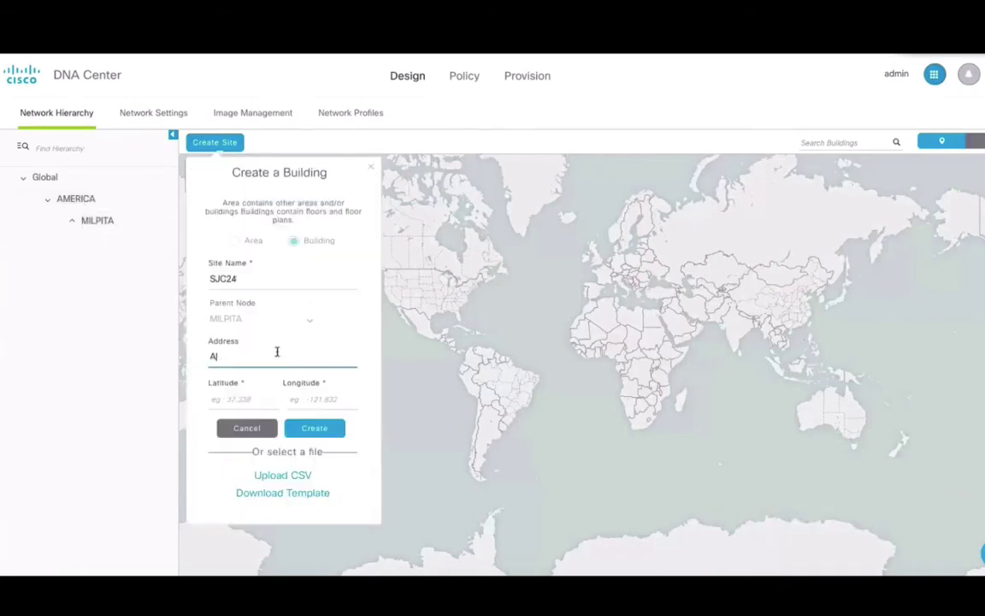
type("der drive milpit")
left_click(281, 378)
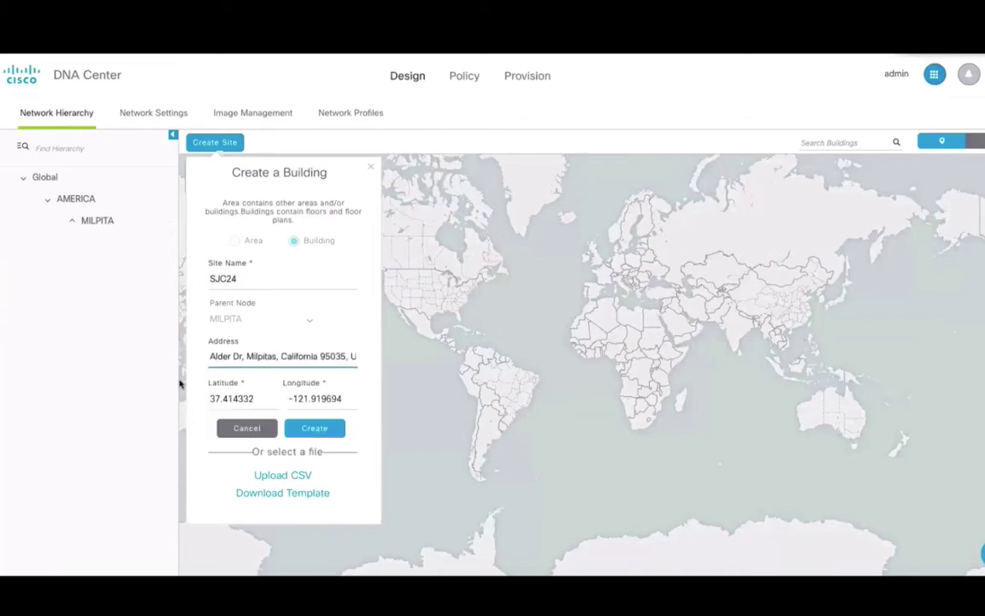
left_click(314, 427)
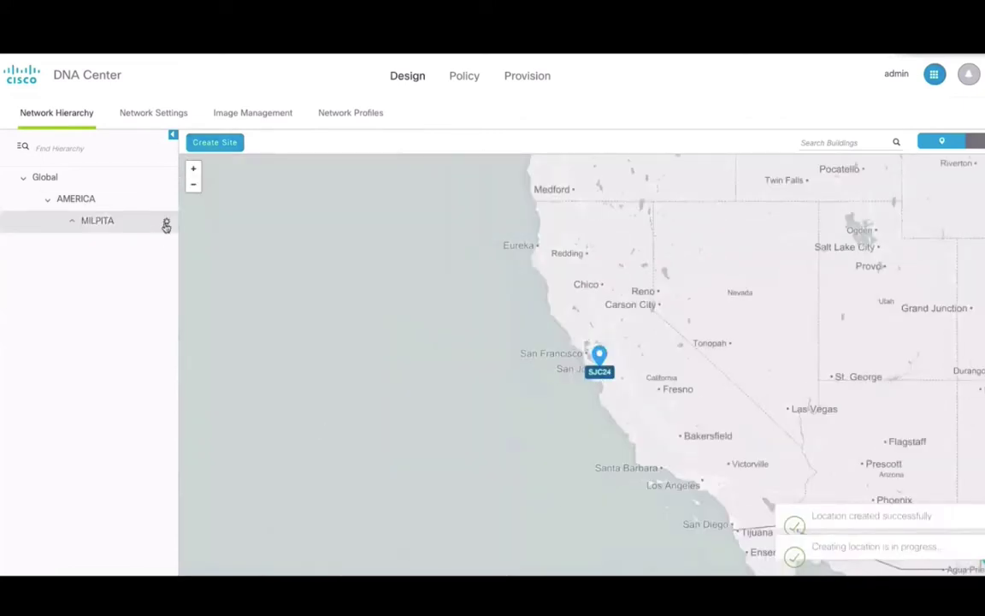
Add building RTP under MILPITA at a Texas address
left_click(165, 222)
left_click(171, 265)
left_click(255, 280)
type("RTP")
left_click(244, 353)
type("Tex")
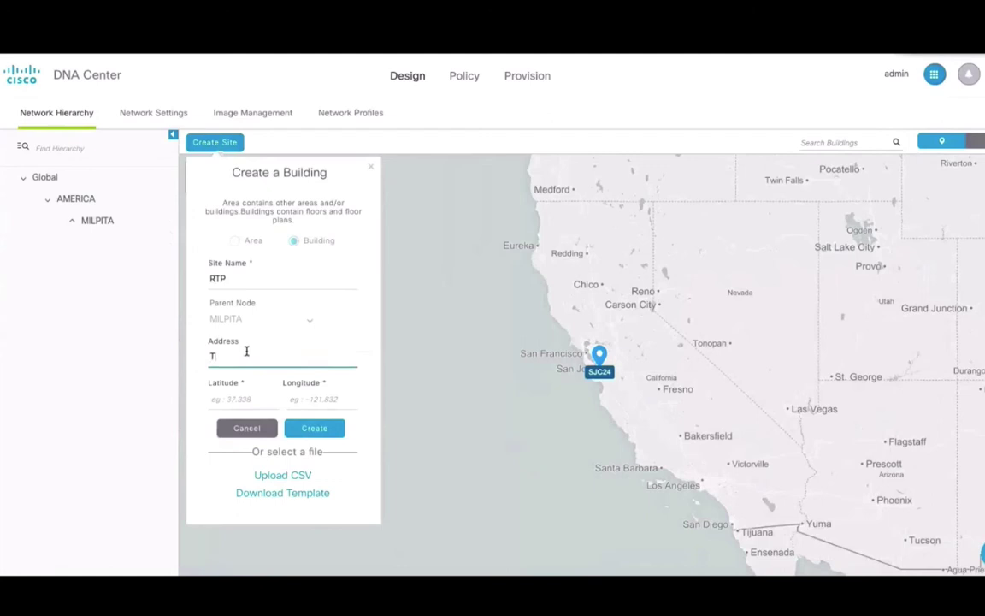
left_click(265, 393)
left_click(313, 428)
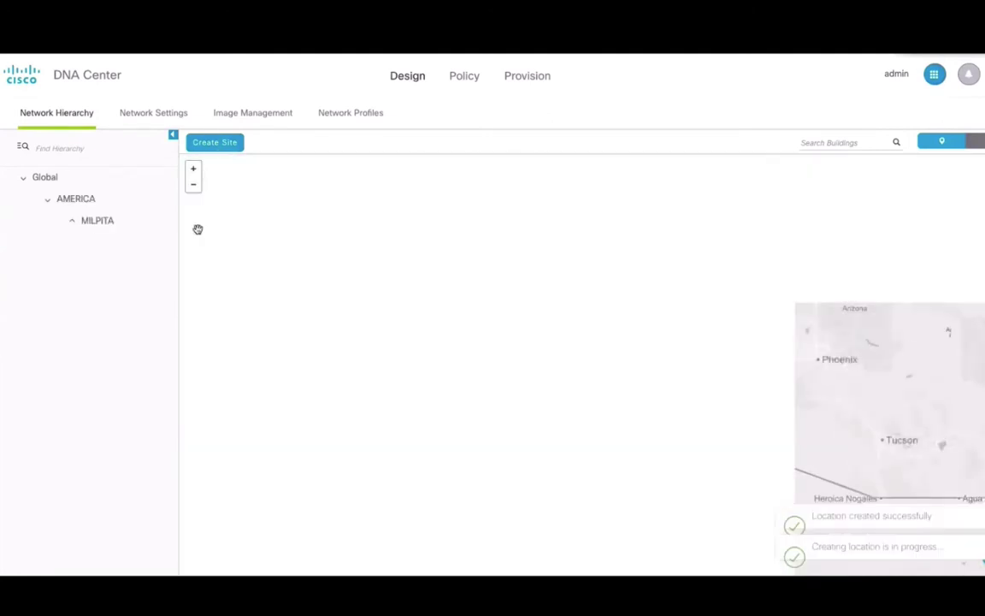
Create a new area EUROPE under Global
left_click(214, 141)
left_click(249, 281)
type("EUR")
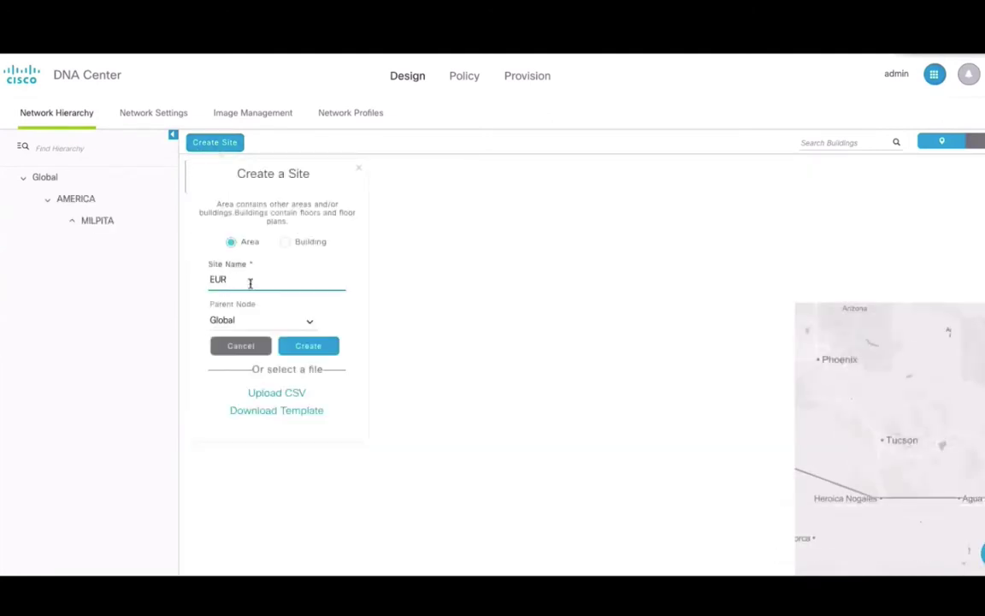
type("OPE")
key("Return")
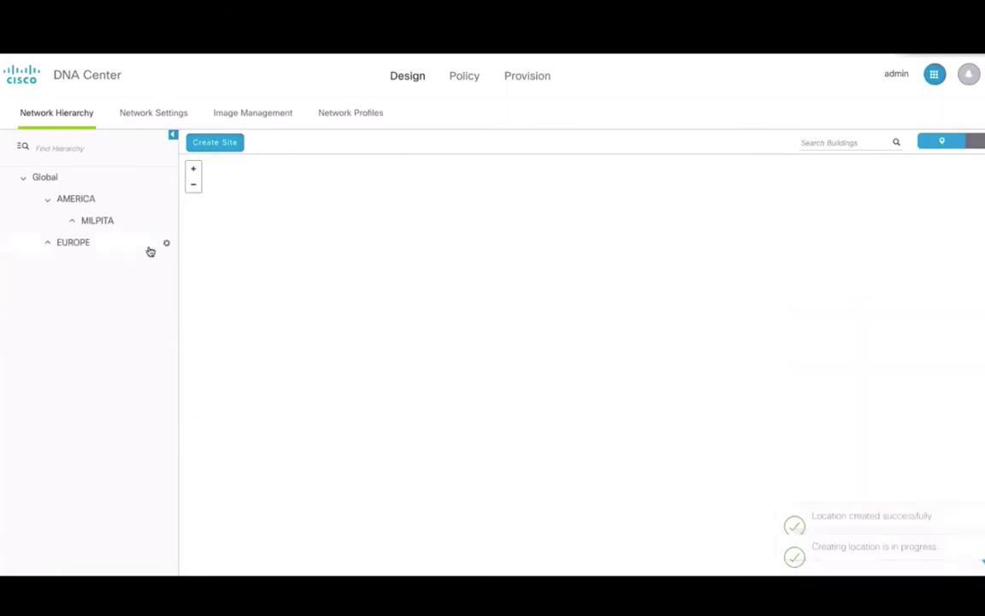
Add building London under EUROPE using the London address suggestion
left_click(166, 243)
left_click(171, 286)
left_click(246, 282)
type("London")
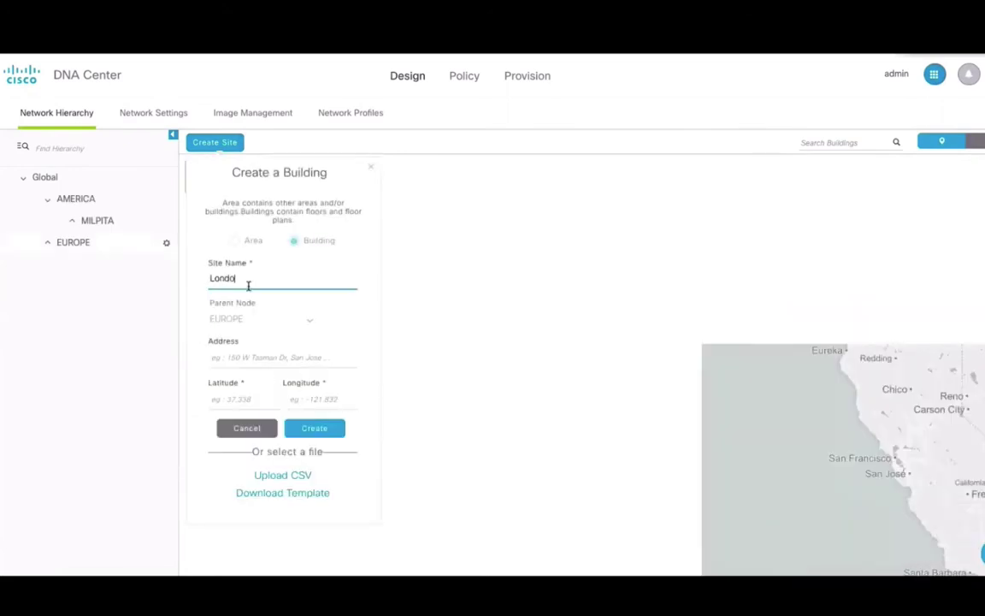
left_click(217, 358)
type("Lon")
left_click(242, 378)
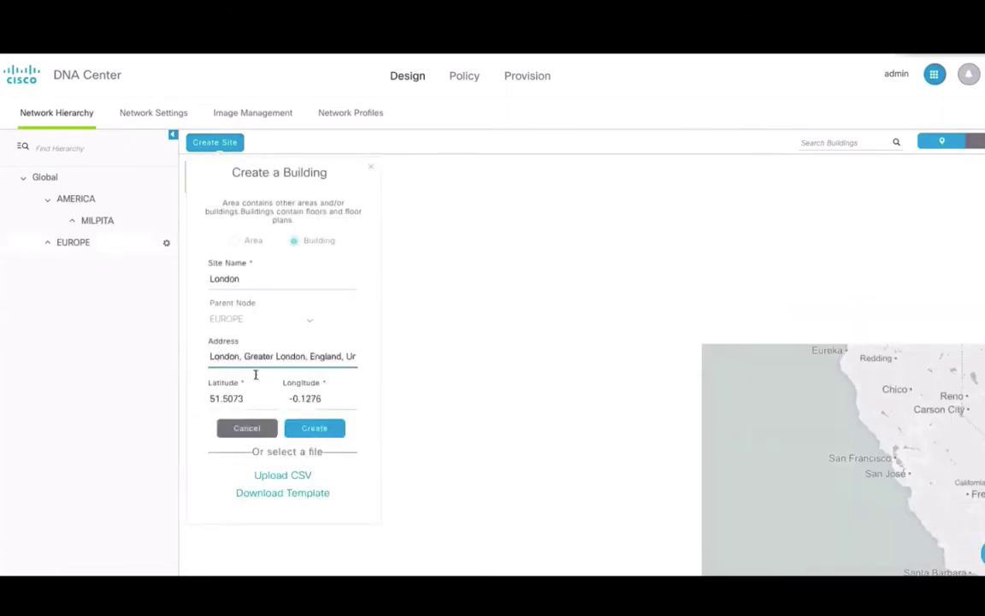
left_click(307, 430)
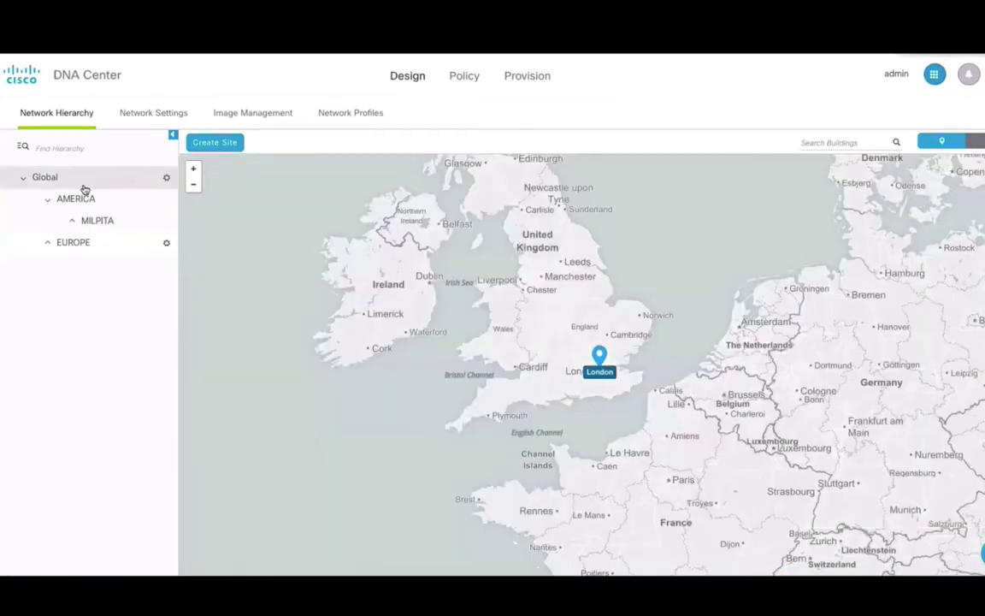
Add IP pool AP 50.50.0.0/16 with gateway 50.50.50.50, DHCP 9.9.9.9 and DNS 1.1.1.1
left_click(149, 114)
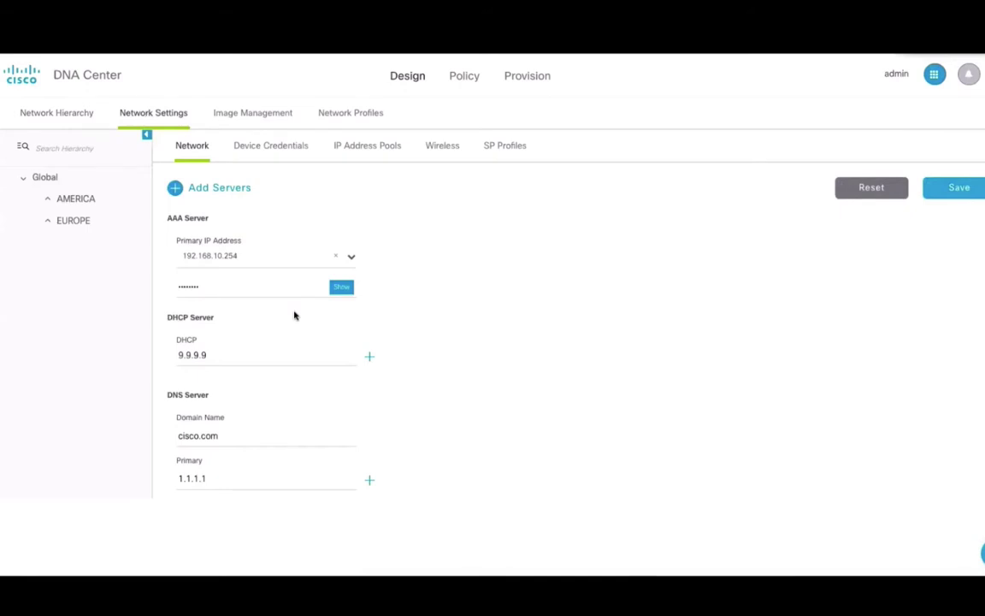
left_click(352, 258)
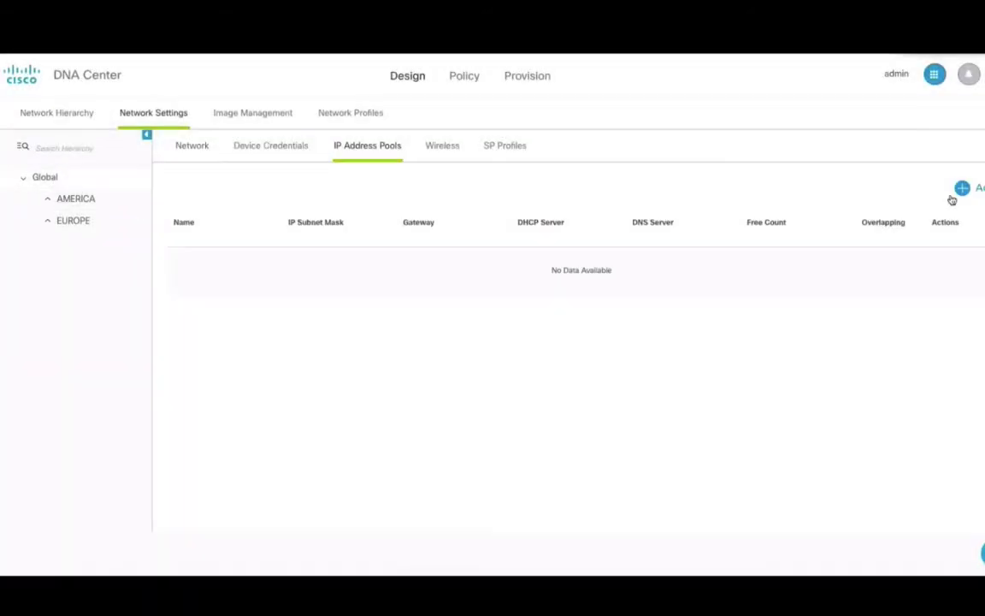
left_click(961, 189)
type("AP")
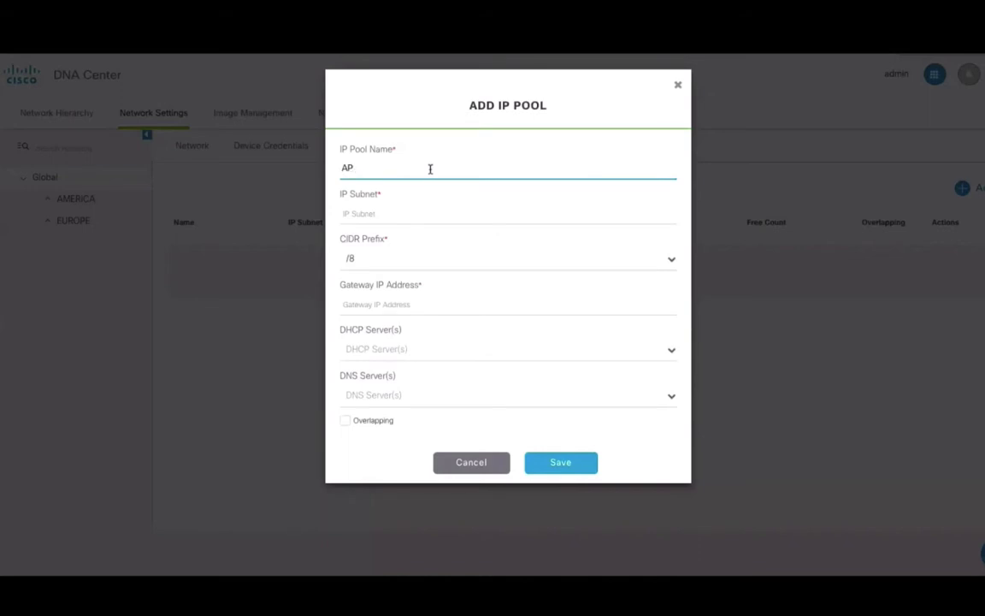
key("Tab")
type("50.50.0.0")
key("Tab")
type("16")
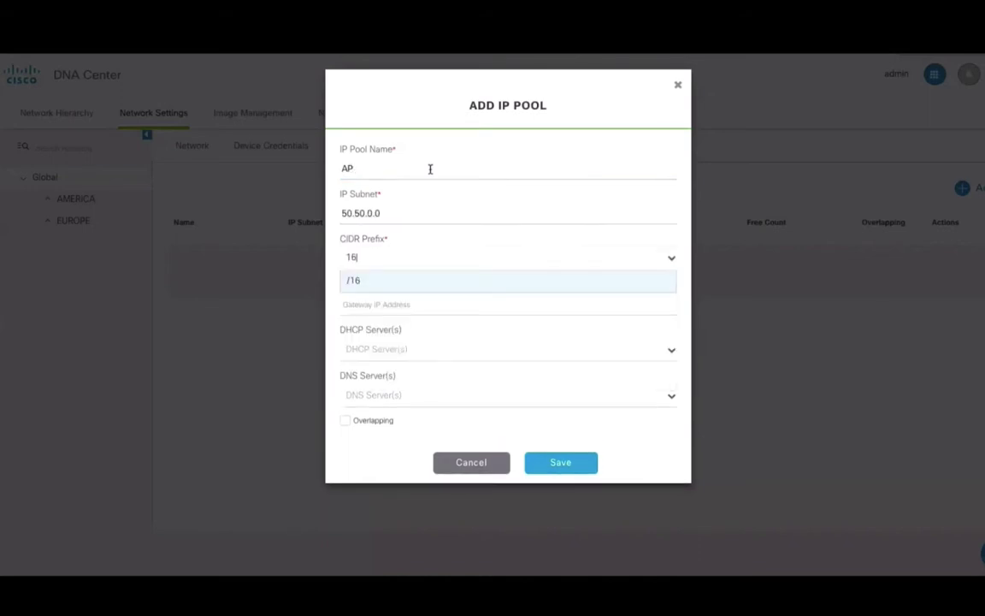
key("Tab")
type("50.50.50.50")
key("Tab")
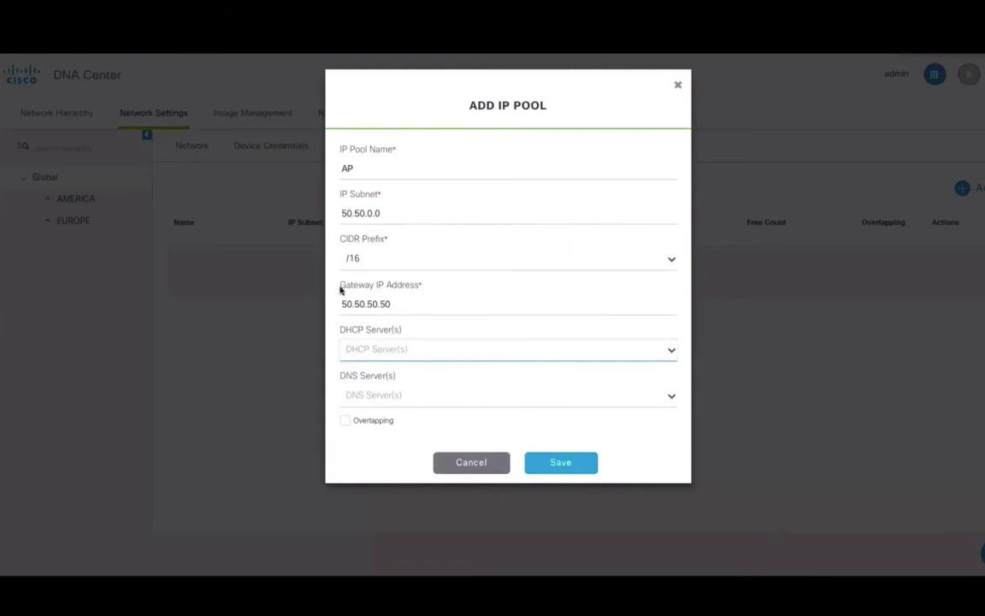
left_click_drag(342, 303, 393, 303)
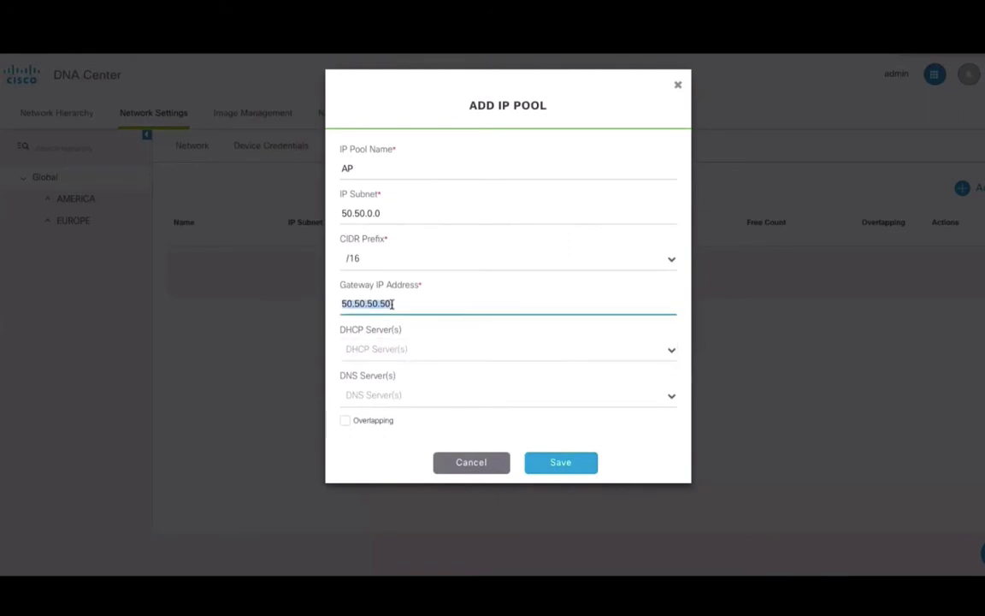
key("Tab")
type("9.9")
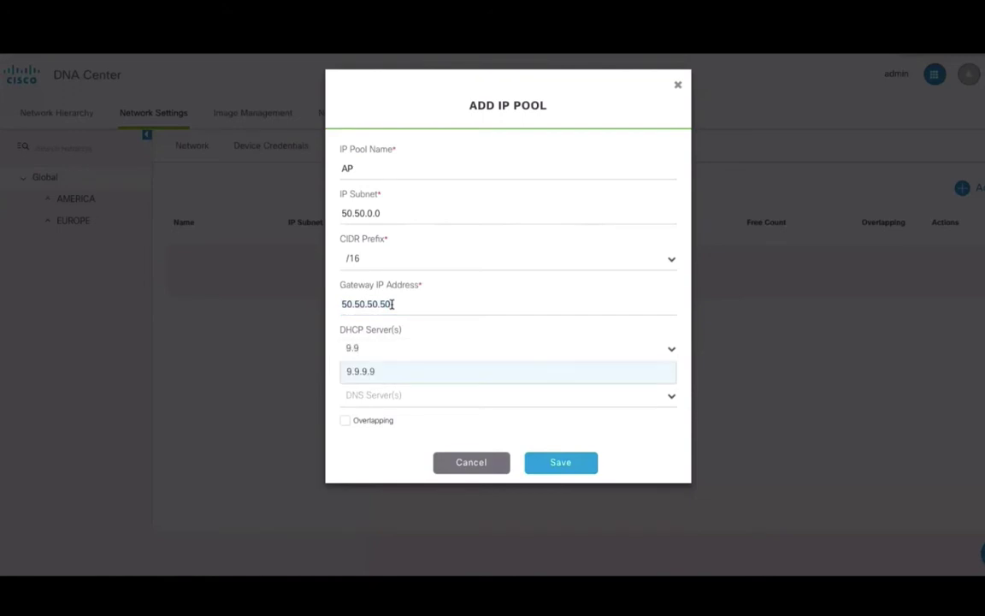
key("Return")
left_click(377, 395)
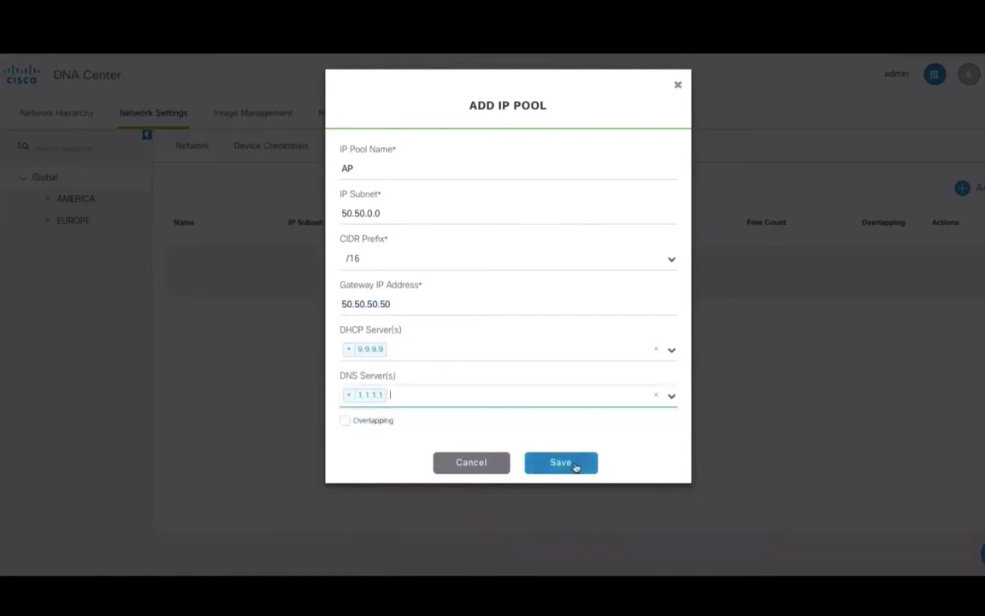
left_click(575, 467)
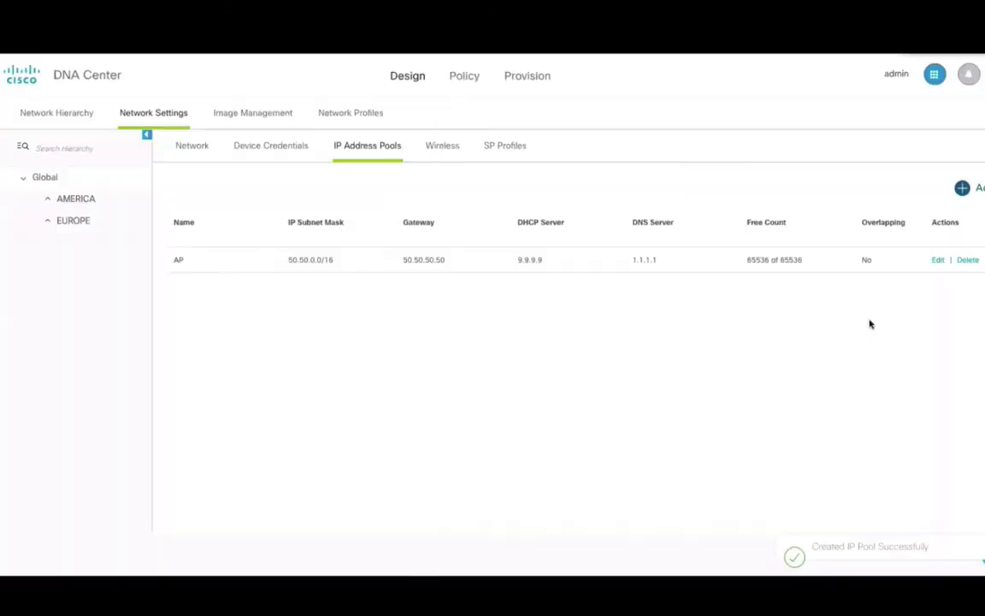
Add IP pool CL1 51.51.0.0 with gateway 51.51.51.51, DHCP 9.9.9.9 and DNS 1.1.1.1
left_click(962, 188)
left_click(455, 164)
type("CL1")
key("Tab")
type("51.")
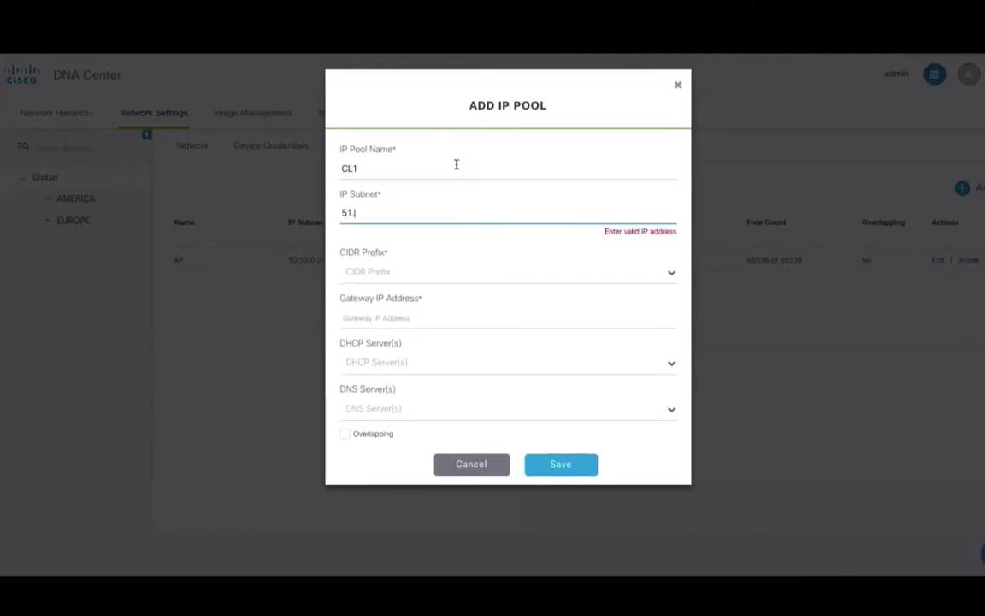
type("51.0.0")
key("Tab")
type("51.51.51.51")
key("Tab")
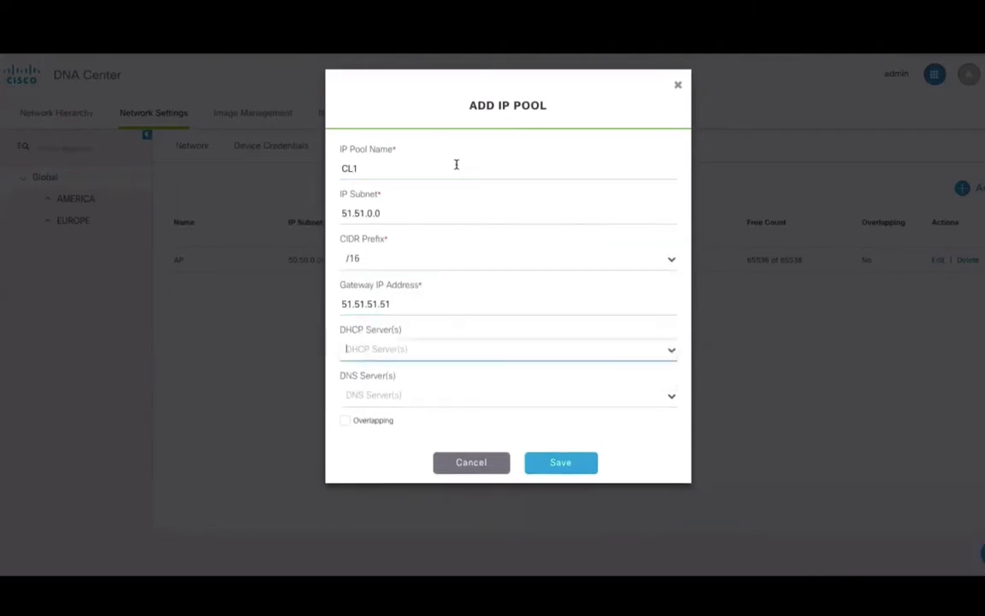
type("9")
left_click(410, 371)
left_click(407, 395)
left_click(407, 416)
Add IP pool CL-2 52.52.0.0/16 with gateway 52.52.52.52, DHCP 9.9.9.9 and DNS 1.1.1.1
left_click(563, 463)
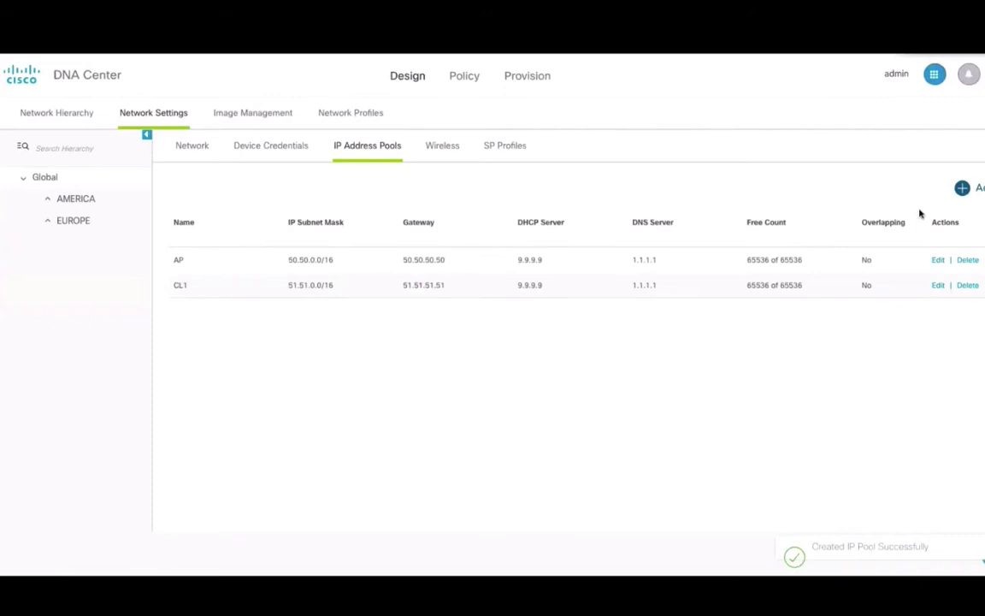
left_click(962, 187)
left_click(441, 170)
type("CL-2")
key("Tab")
type("5")
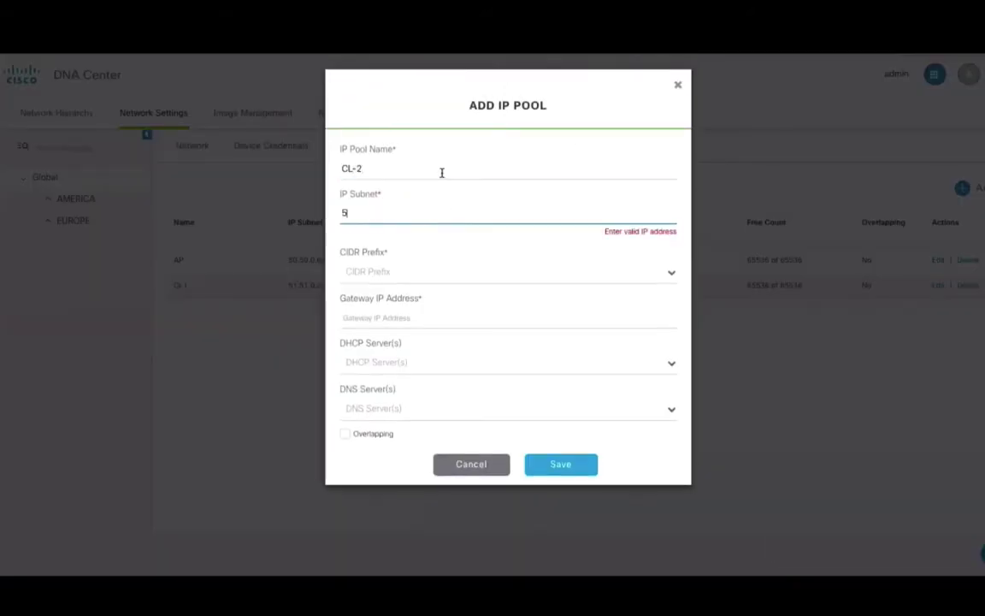
type("2.52.0.0")
key("Tab")
type("16")
key("Tab")
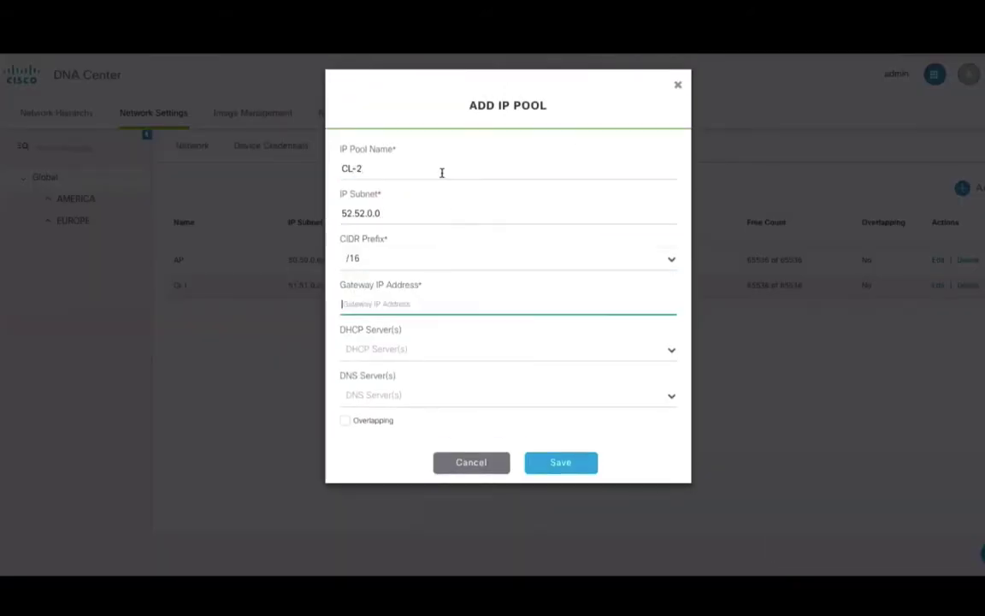
type("52.52.52.52")
key("Tab")
type("9.9.9.9")
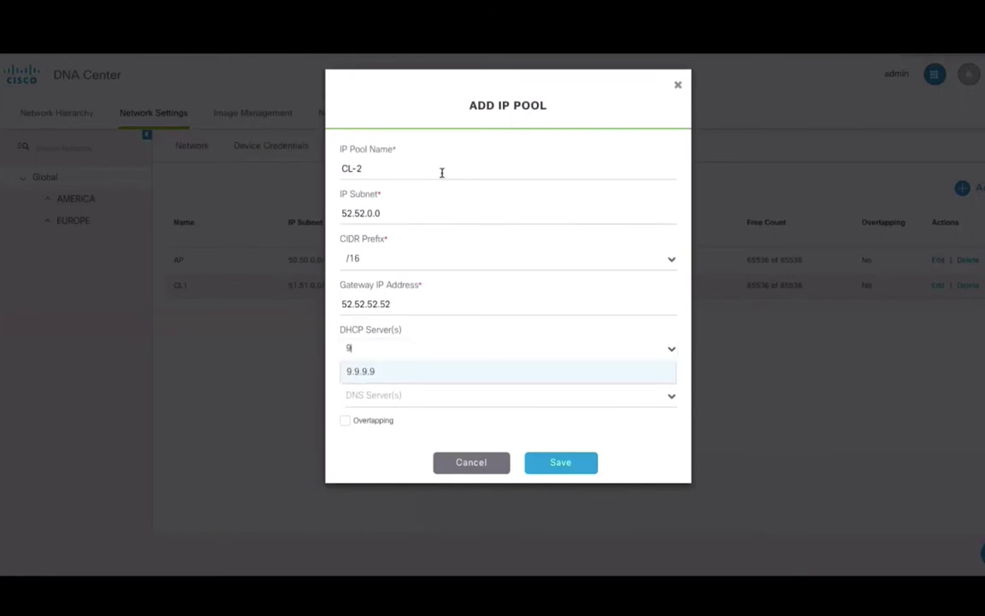
left_click(360, 371)
key("Tab")
type("1.1.1.1")
key("Return")
left_click(554, 463)
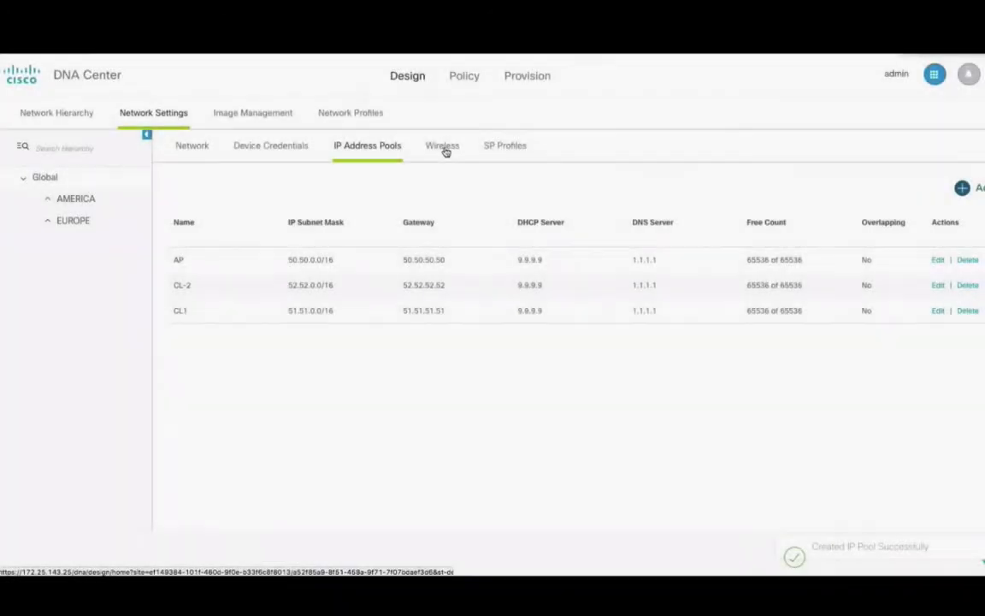
Create the enterprise wireless network dnac_demo_open with open, no-security access
left_click(447, 151)
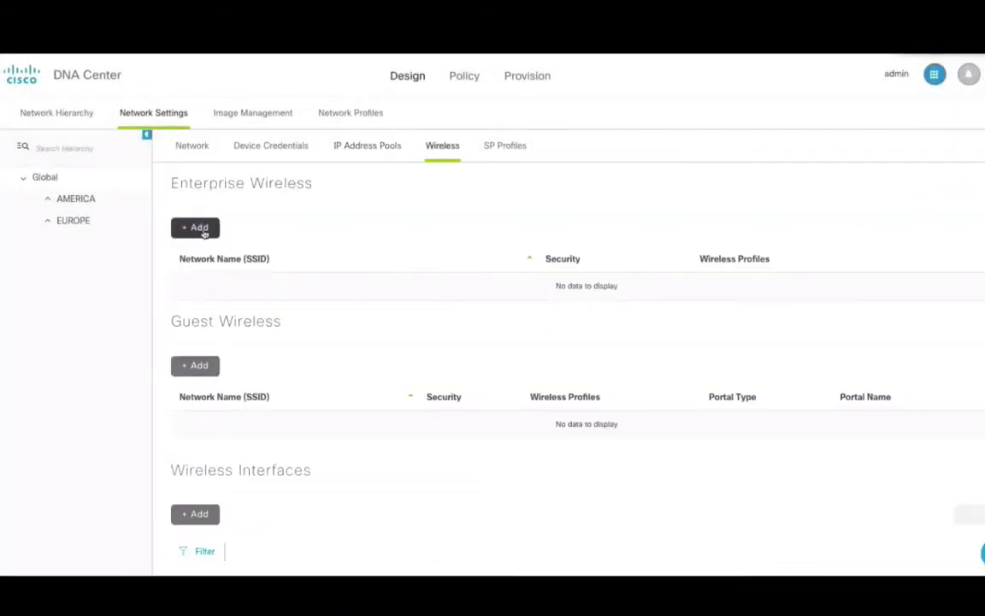
left_click(199, 228)
left_click(269, 347)
type("dnac_demo_open")
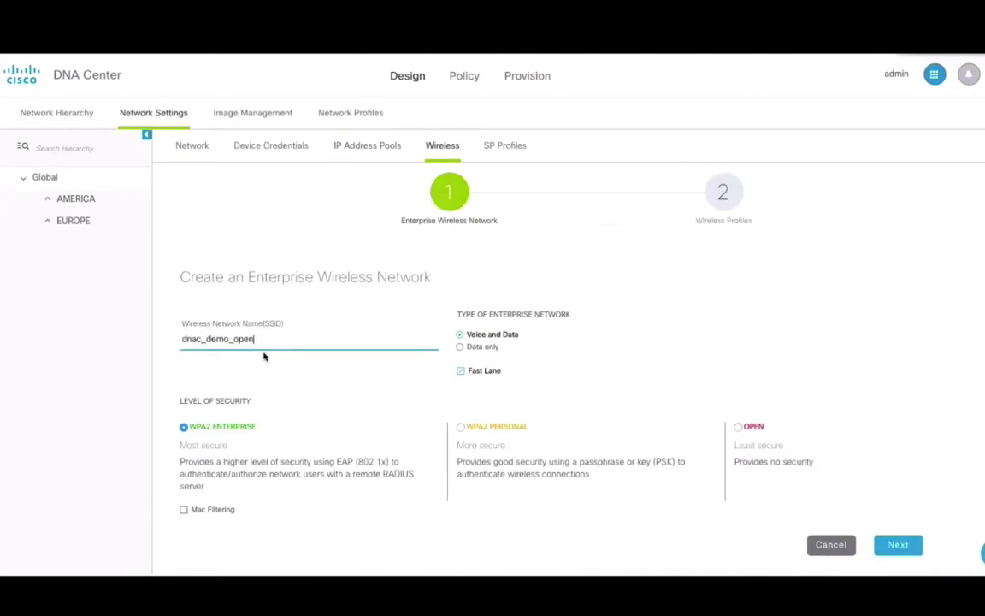
left_click_drag(182, 338, 230, 339)
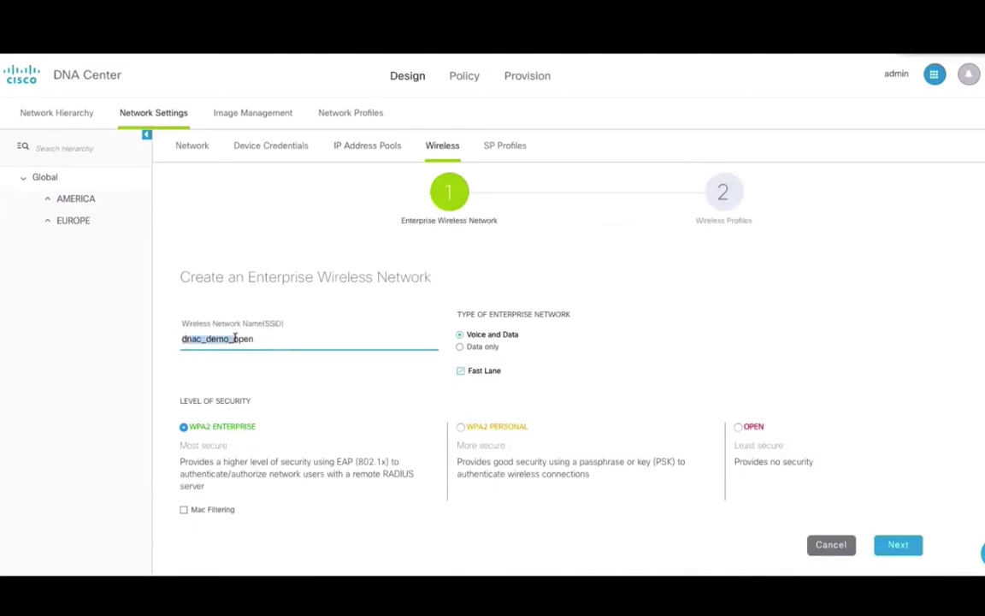
left_click(738, 427)
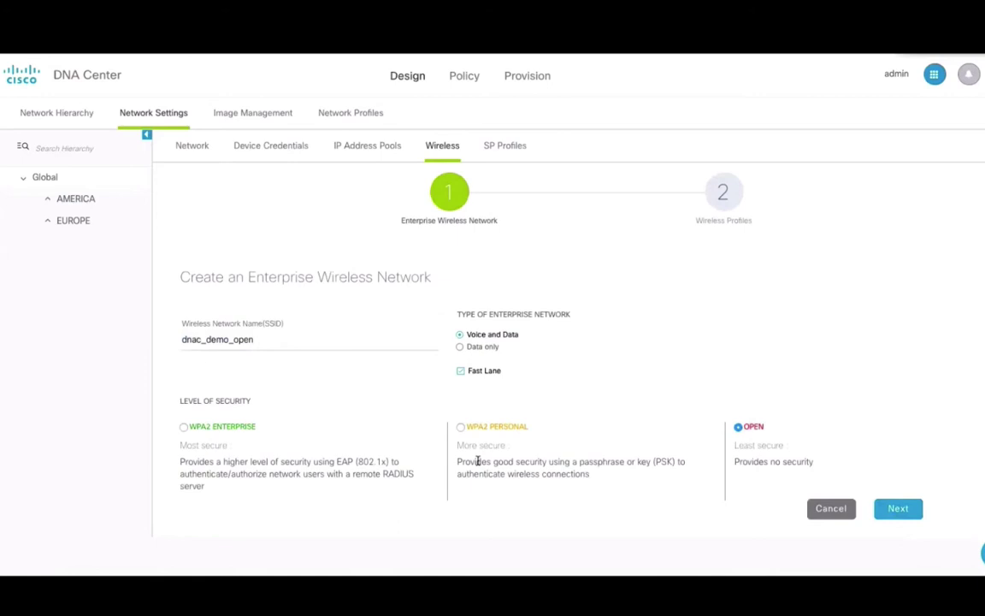
left_click(898, 508)
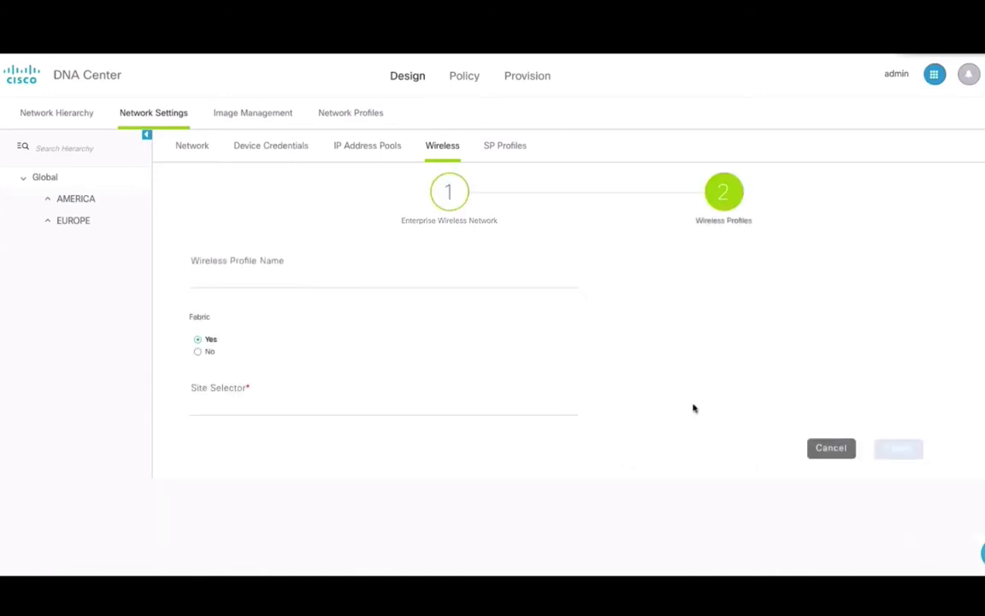
Save wireless profile USA-SJC assigned to site SJC24
left_click(251, 285)
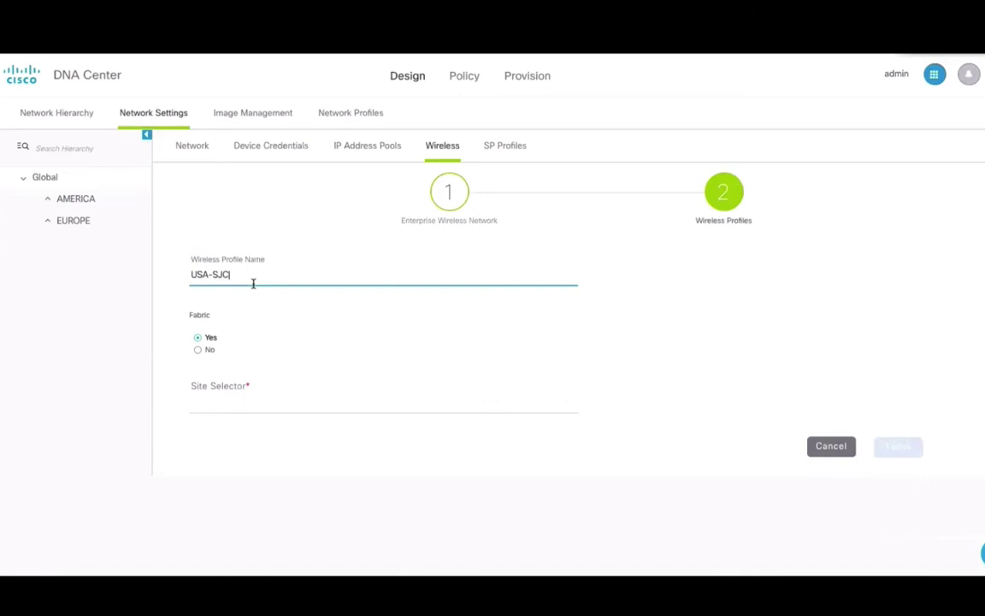
type("USA-SJC")
left_click(241, 401)
type("SJ")
left_click(256, 416)
left_click(898, 456)
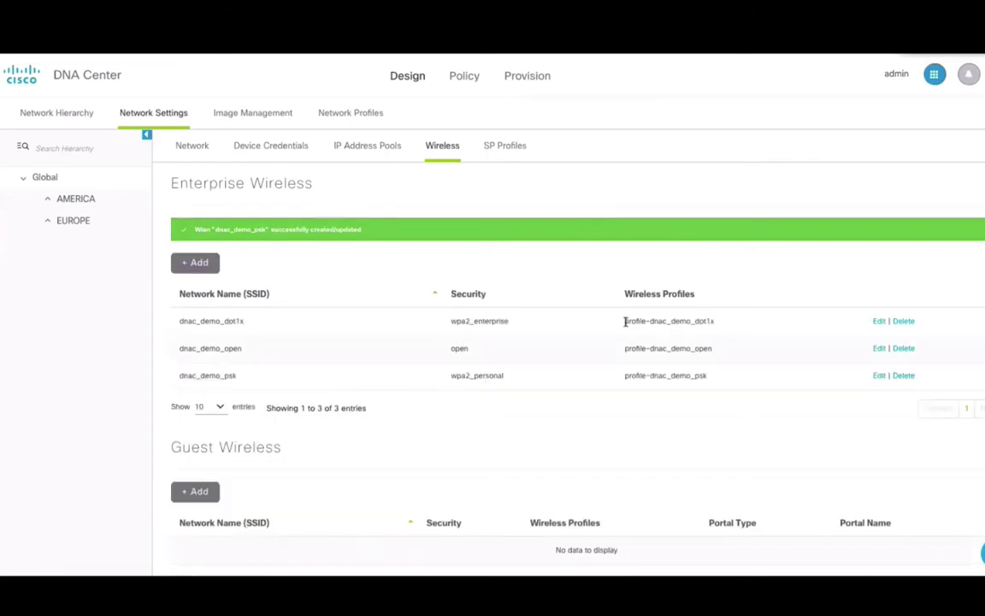
left_click_drag(624, 321, 710, 322)
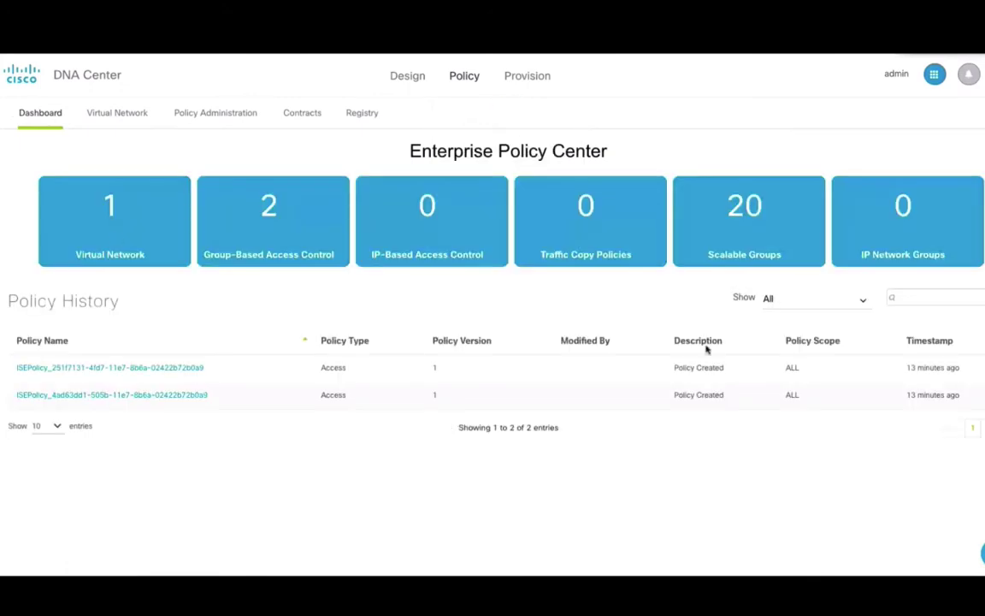
Create and save virtual network dnac_employee with Guests and Production_Servers, then open the Scalable Groups registry
left_click(101, 113)
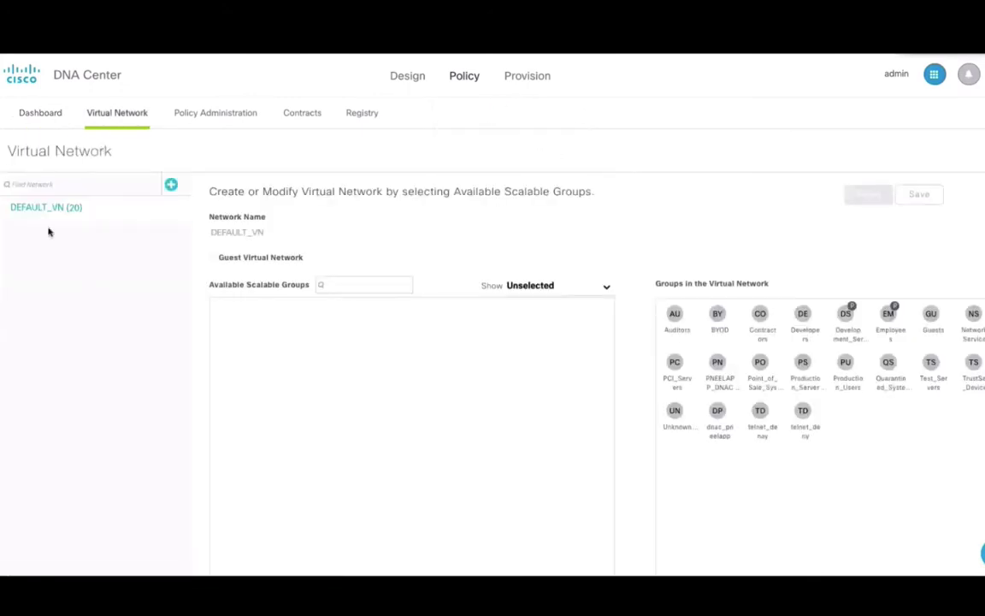
left_click(171, 187)
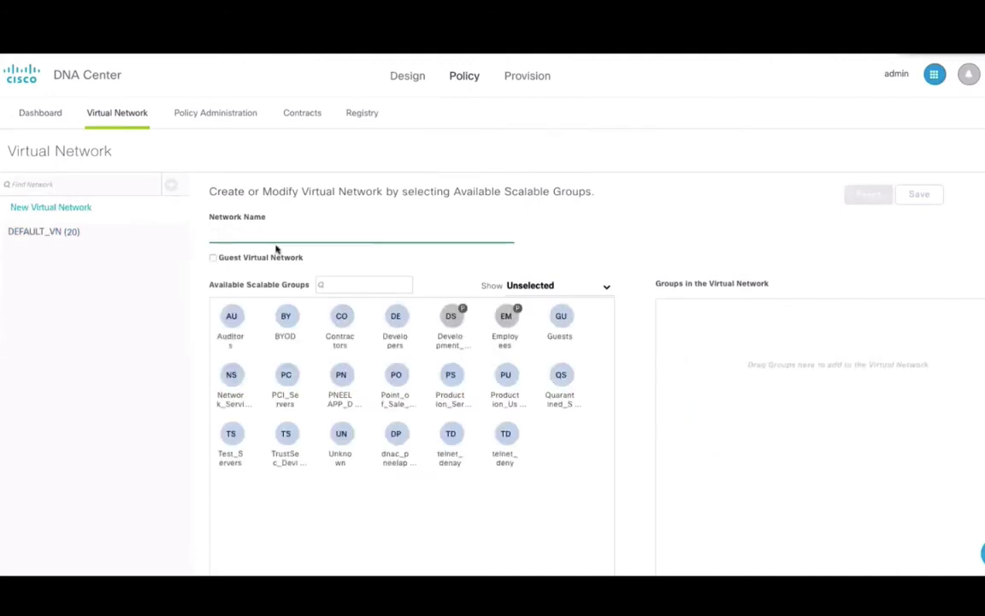
type("dnac_employee")
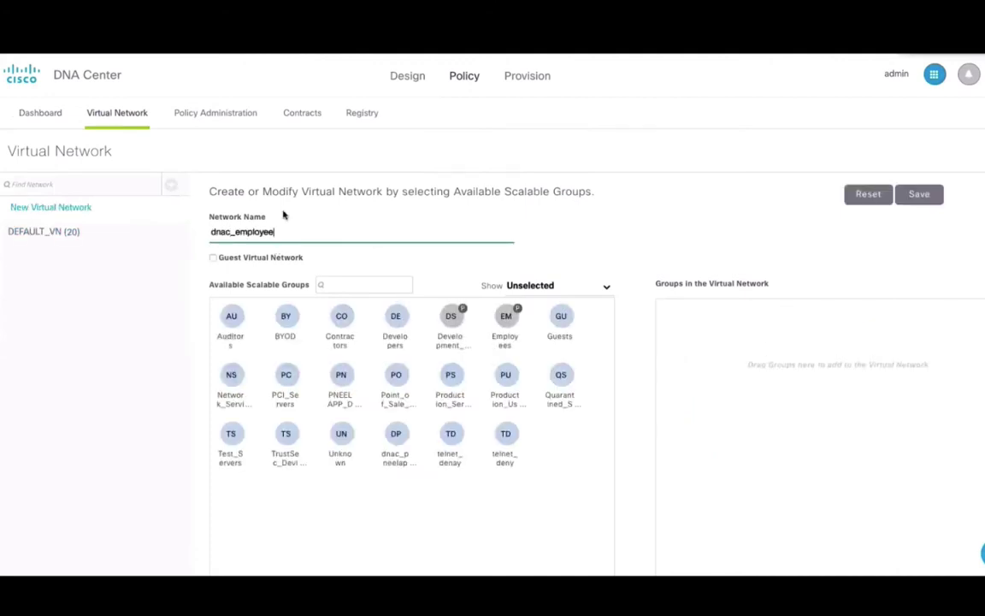
left_click_drag(450, 315, 675, 350)
left_click(560, 380)
left_click_drag(560, 385, 710, 368)
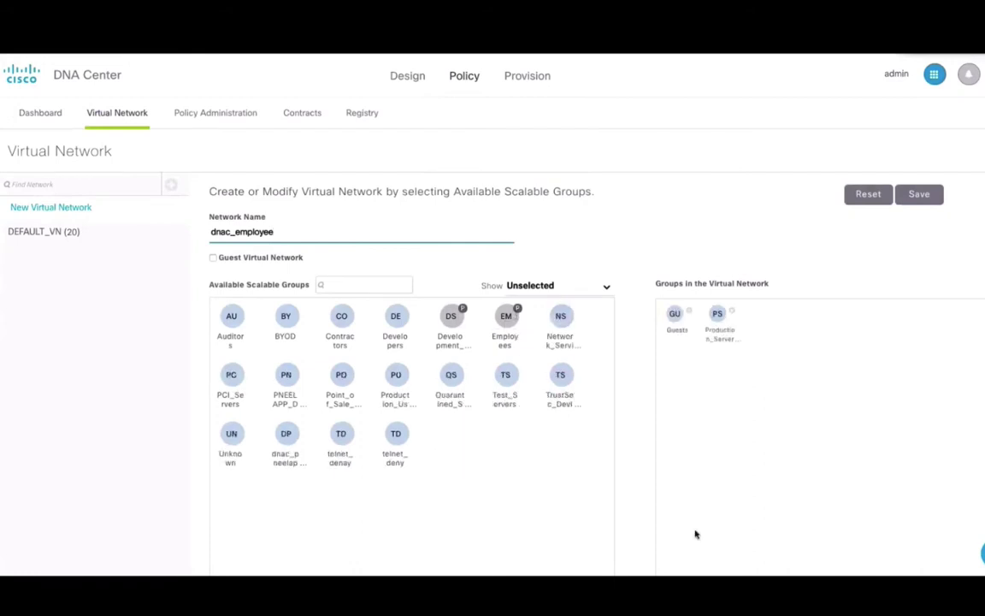
left_click(924, 202)
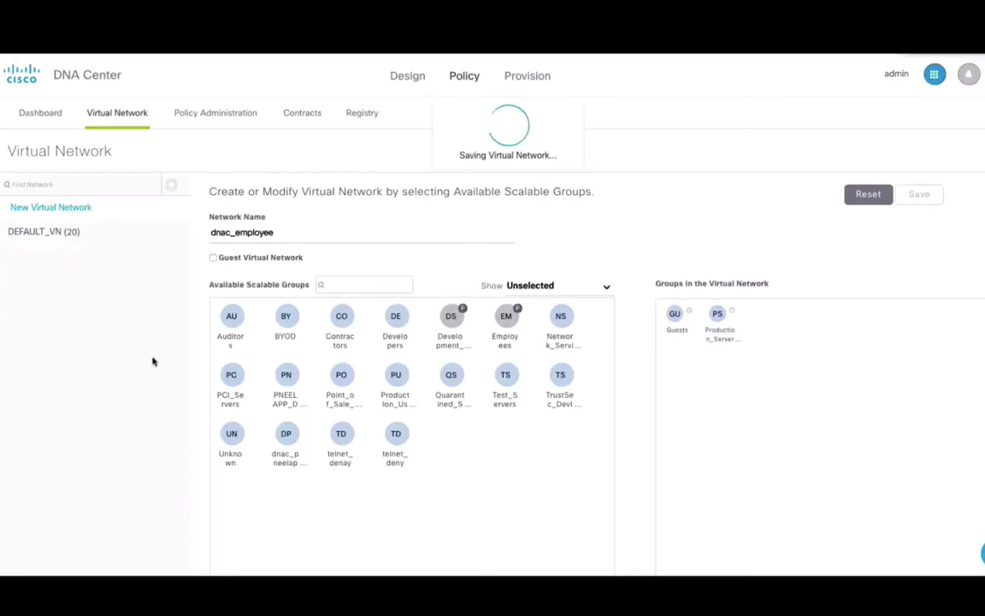
left_click(362, 118)
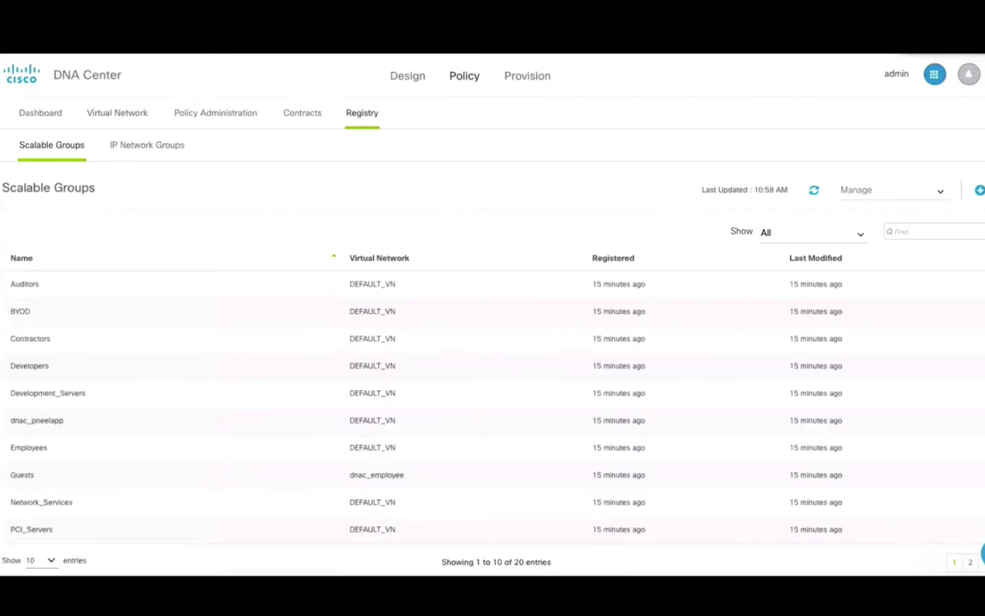
Start a new access contract named dnac_employee with implicit action Permit and port 3com-amp3
left_click(299, 114)
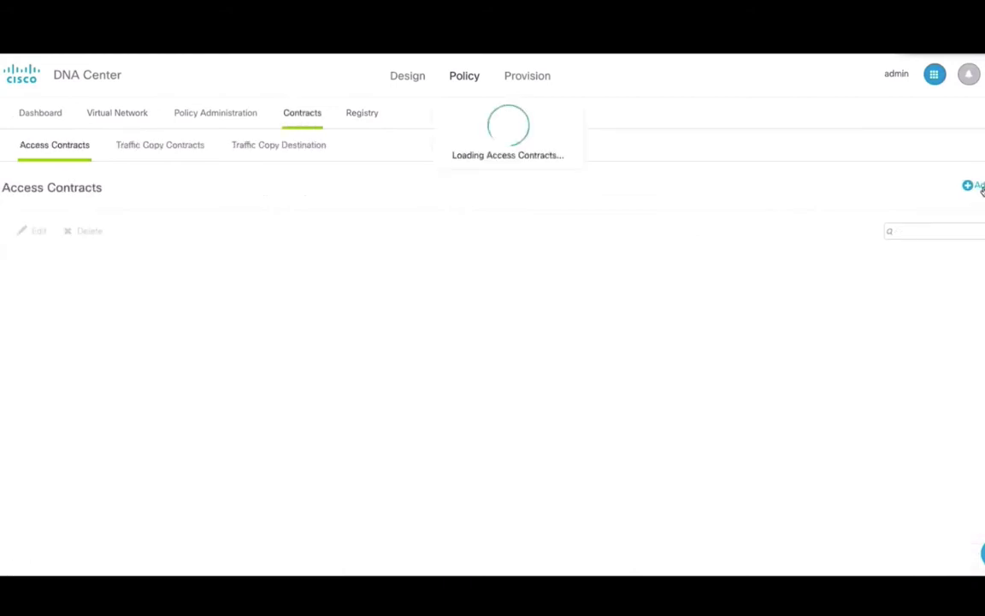
left_click(975, 186)
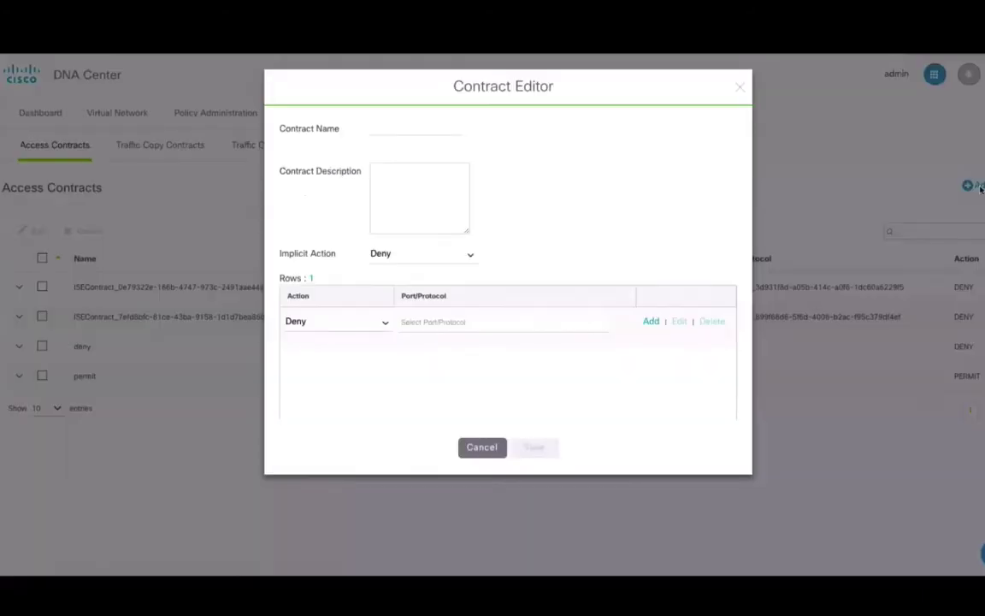
left_click(402, 130)
type("dnac_employee")
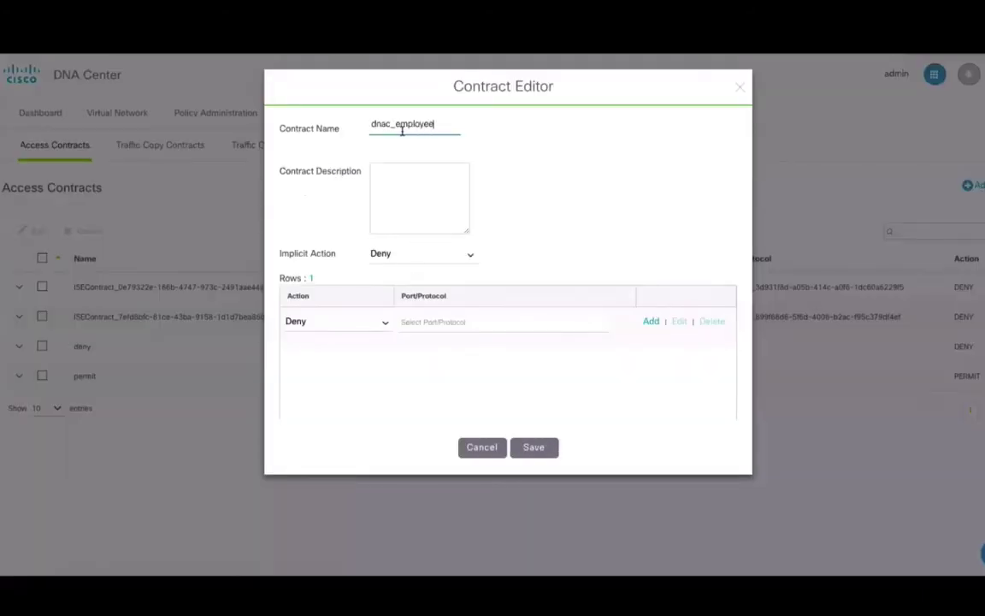
left_click(421, 254)
left_click(409, 308)
left_click(481, 322)
left_click(445, 378)
Set the 3com-amp3 rule action to Deny and save the dnac_employee contract
left_click(384, 322)
left_click(316, 340)
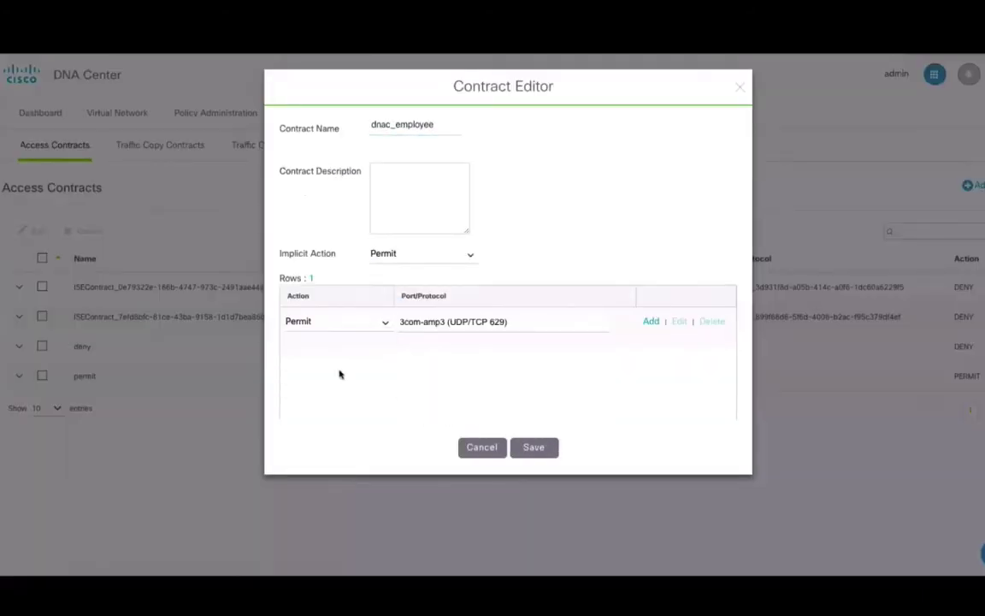
left_click(338, 322)
left_click(315, 347)
left_click(535, 448)
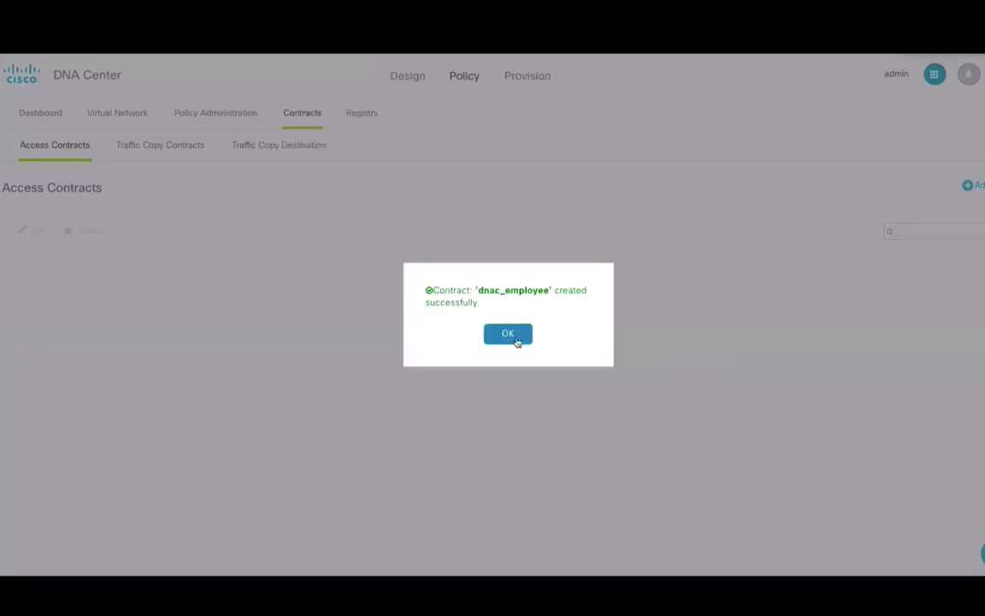
left_click(516, 336)
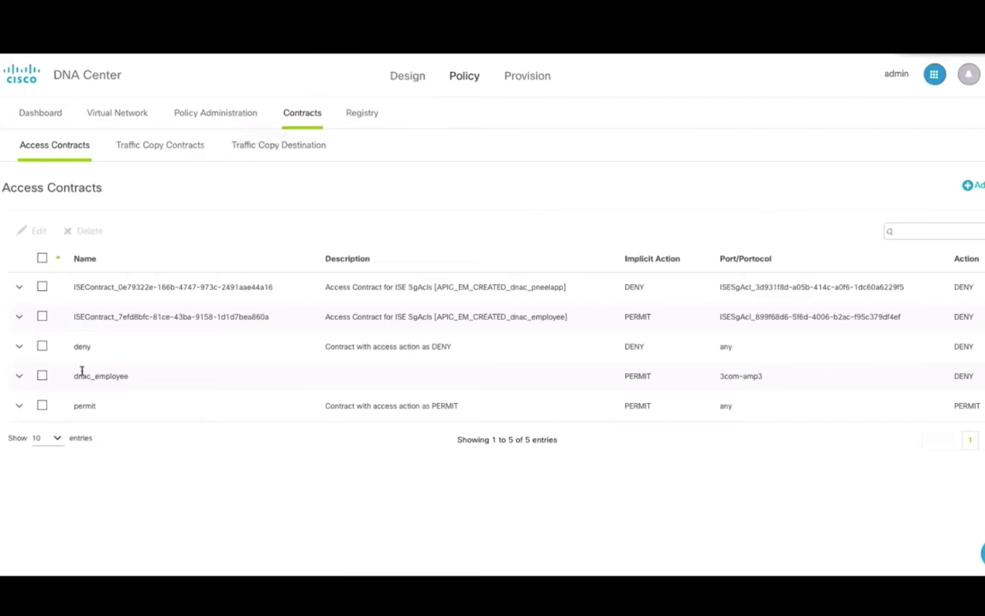
Select the dnac_employee contract name and go to the Group-Based Access Control policies
left_click_drag(70, 376, 125, 375)
left_click(362, 117)
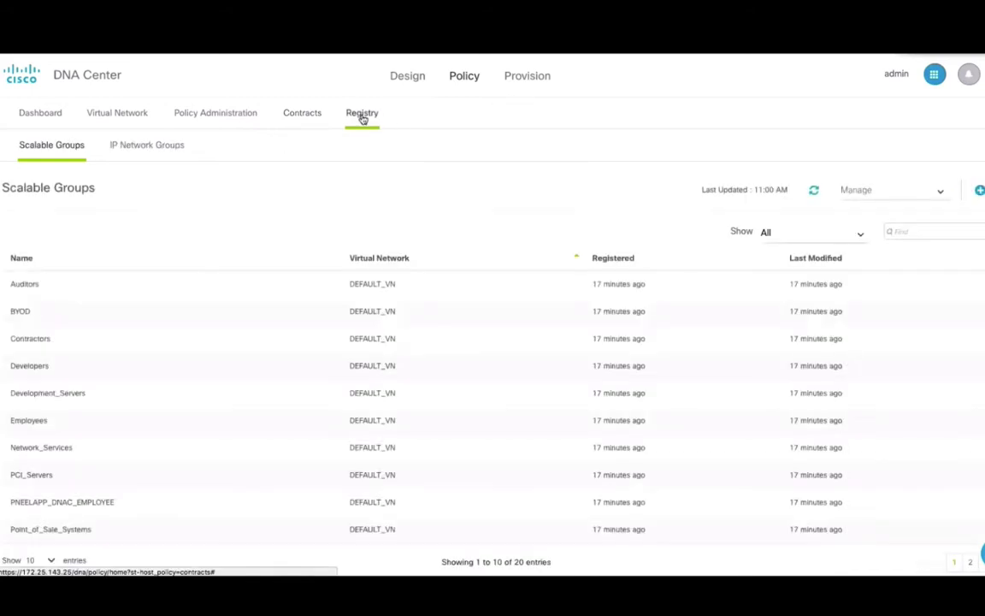
left_click(205, 118)
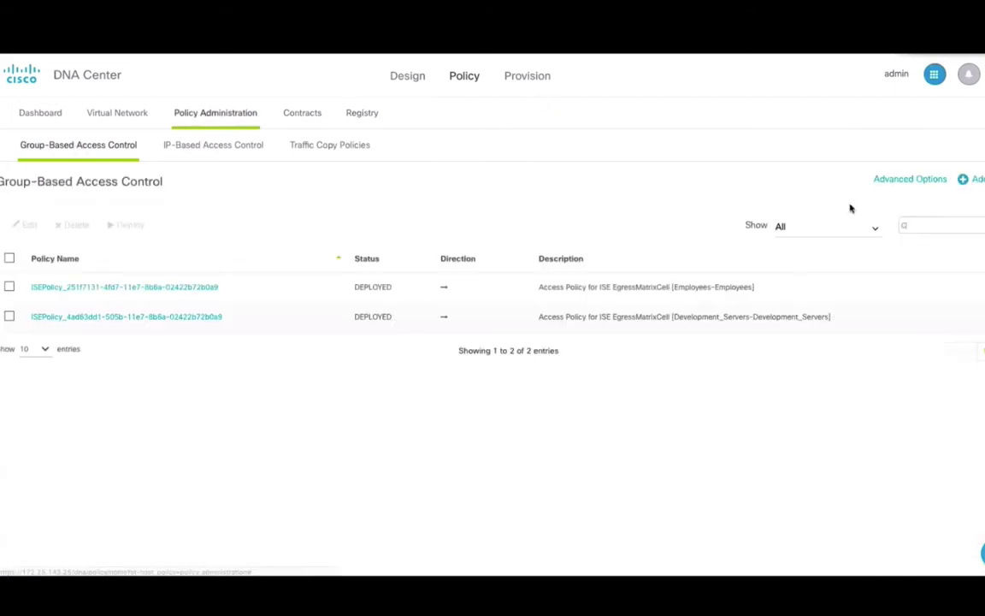
Start a new group-based access policy named dnac_demo
left_click(302, 112)
double_click(91, 377)
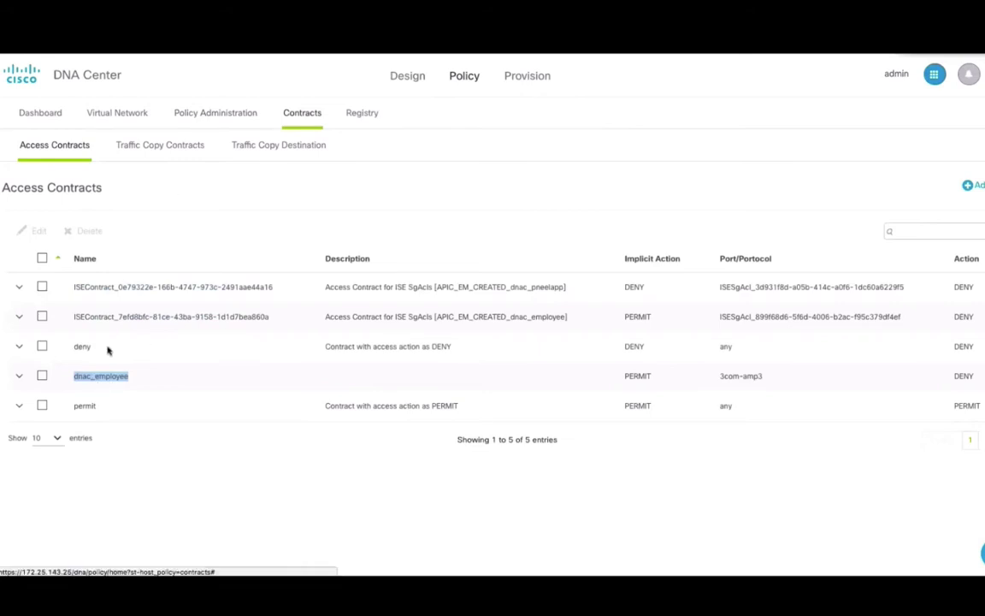
left_click(220, 117)
left_click(971, 179)
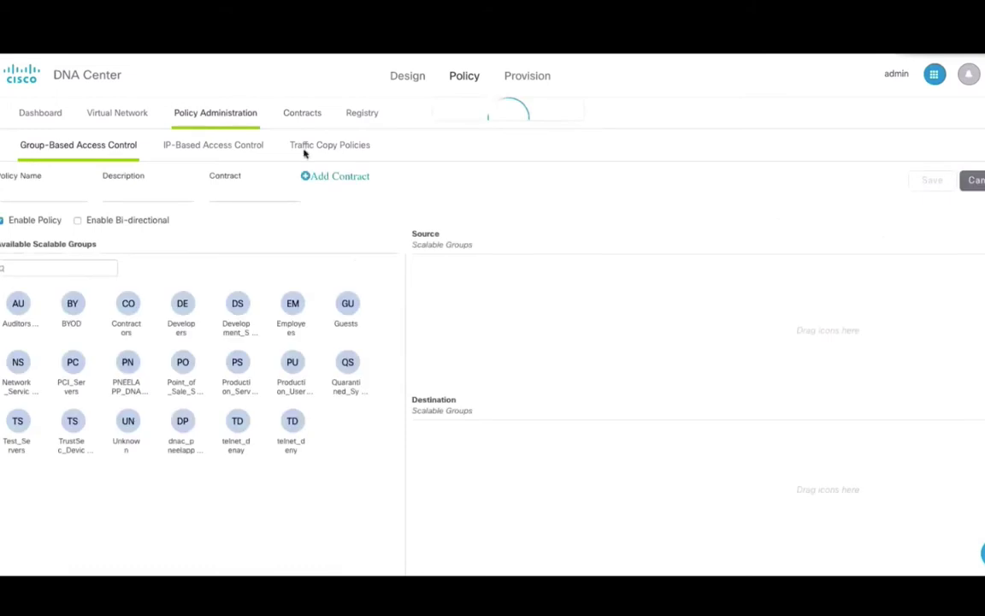
left_click(68, 193)
type("dna")
type("c_e")
key("BackSpace")
key("BackSpace")
type("_d")
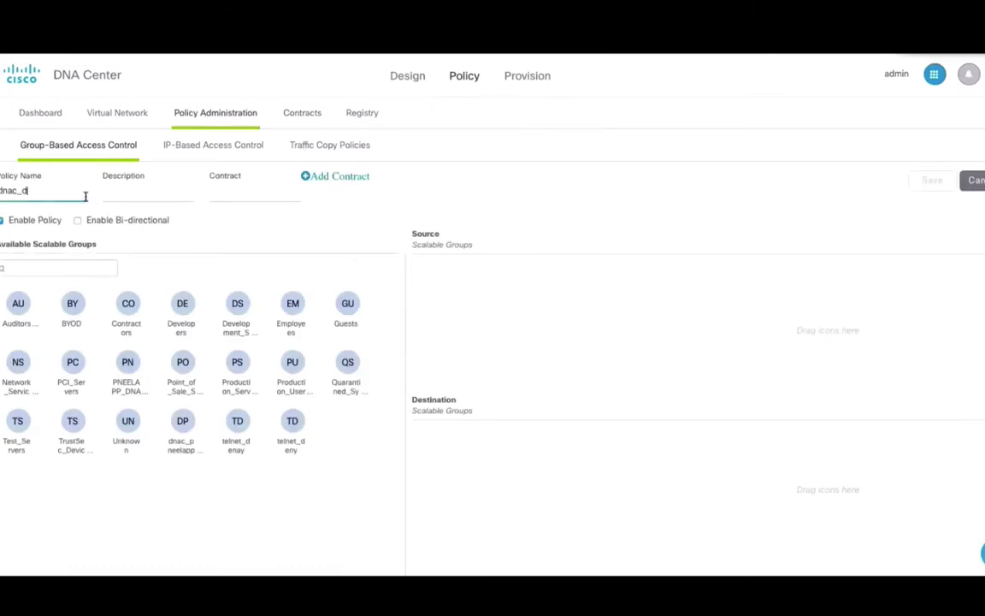
type("emo")
Attach contract dnac_employee, make Production_Servers the destination, and save the dnac_demo policy
left_click(336, 176)
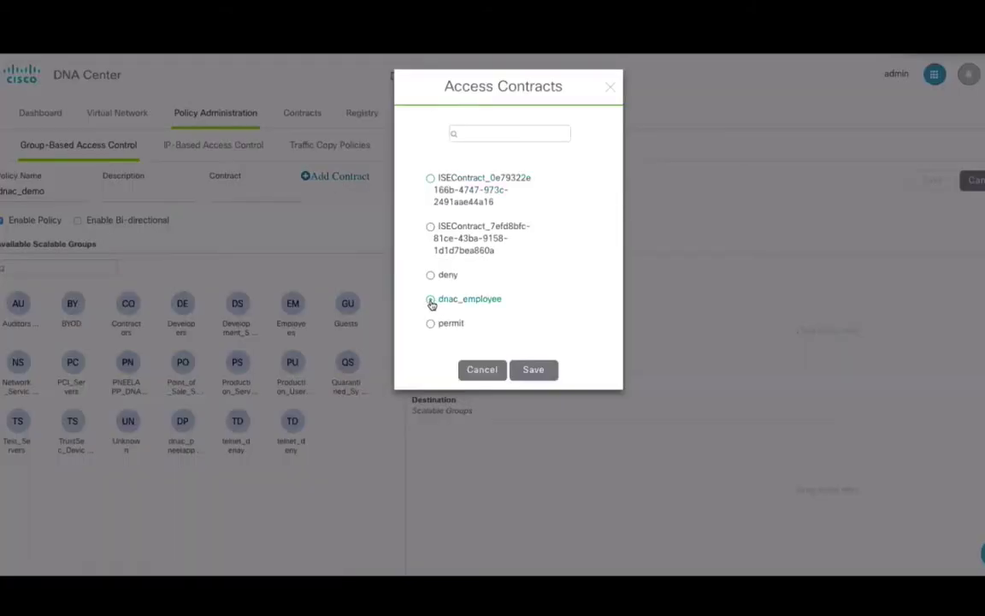
left_click(528, 370)
left_click(292, 362)
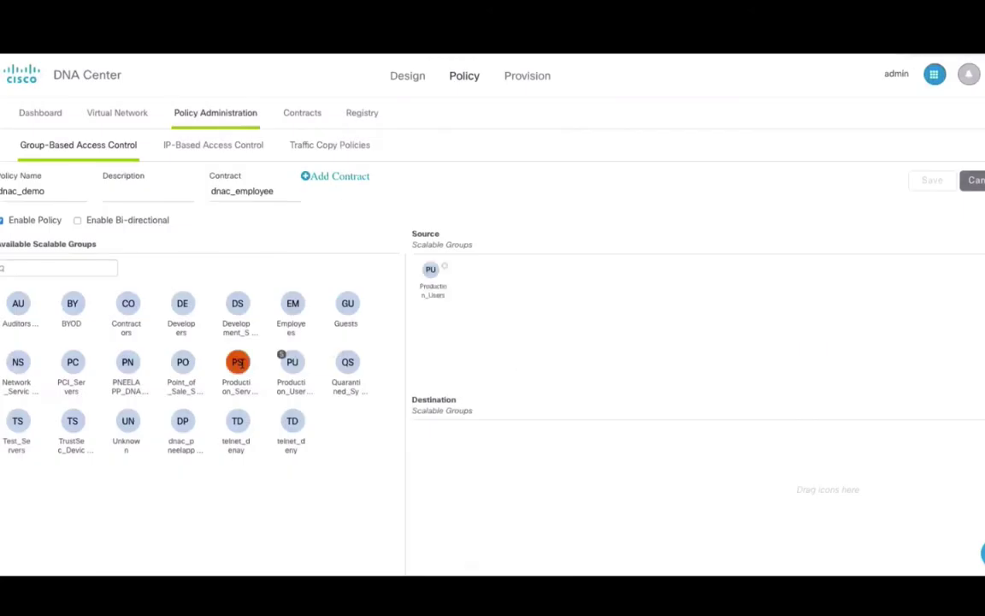
left_click_drag(229, 363, 473, 449)
left_click(932, 180)
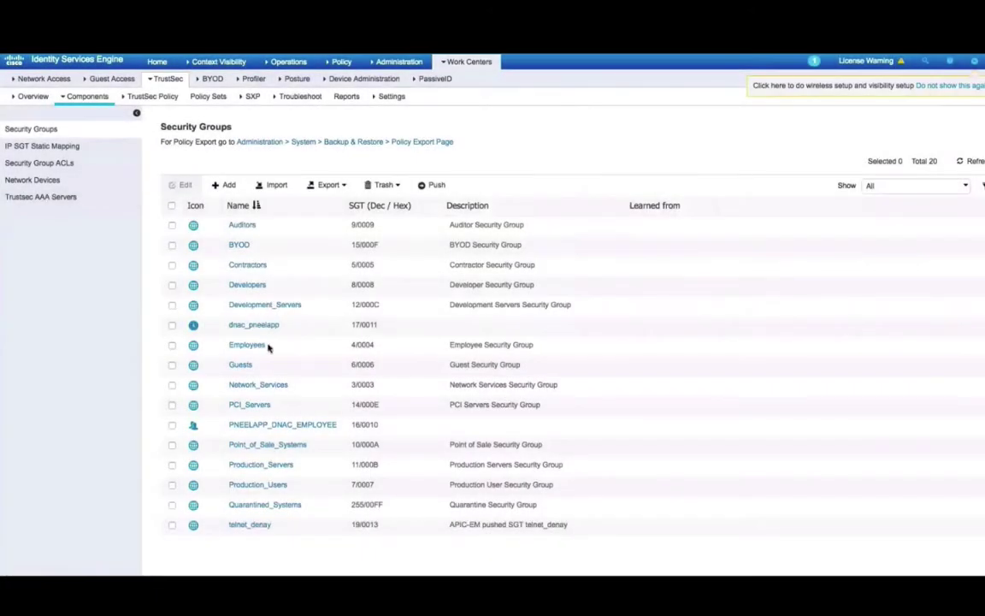
In ISE's TrustSec egress policy matrix, open the Development_Servers cell's permissions for editing
left_click(162, 99)
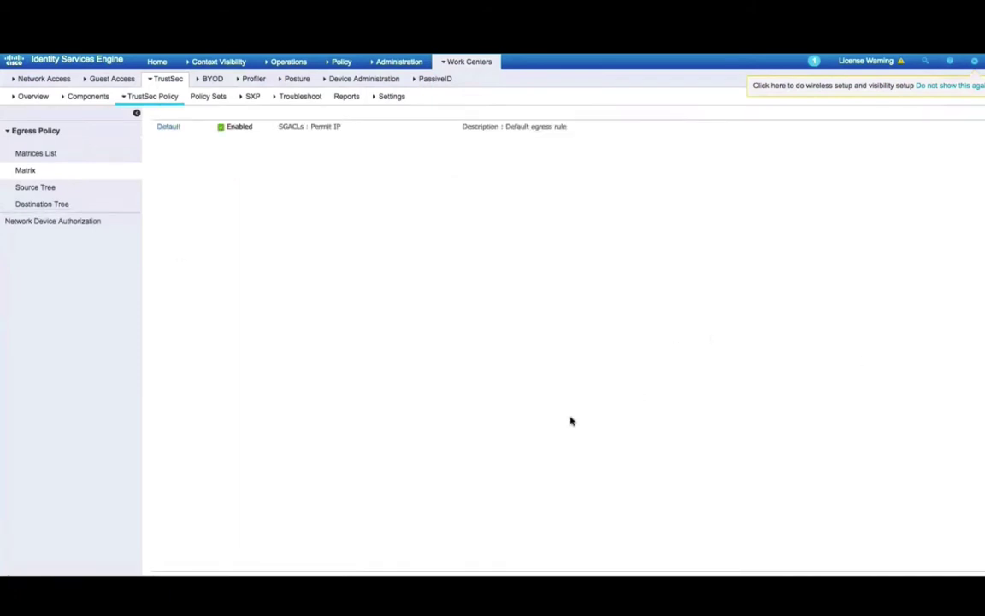
left_click(33, 174)
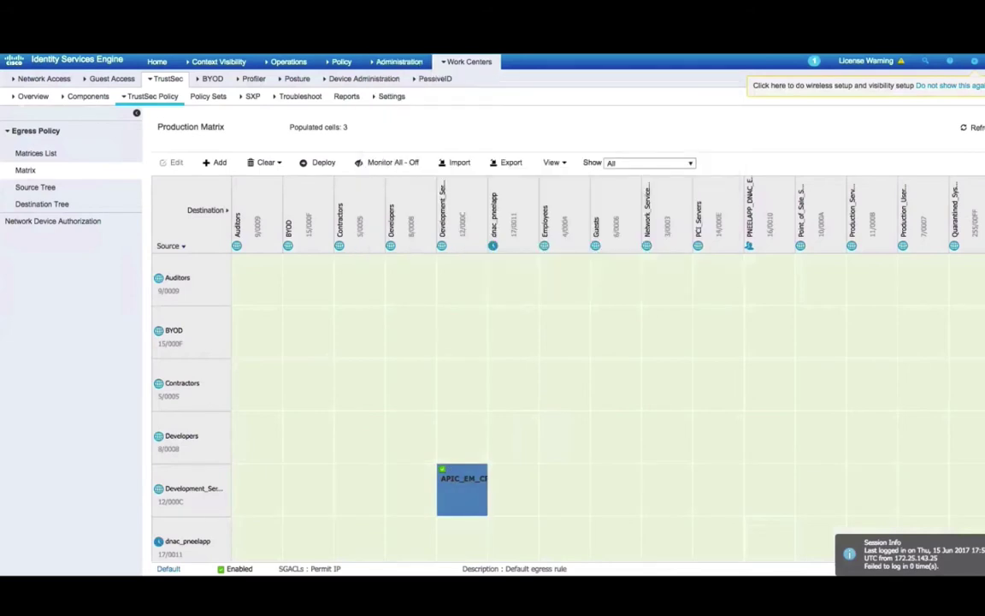
left_click(489, 493)
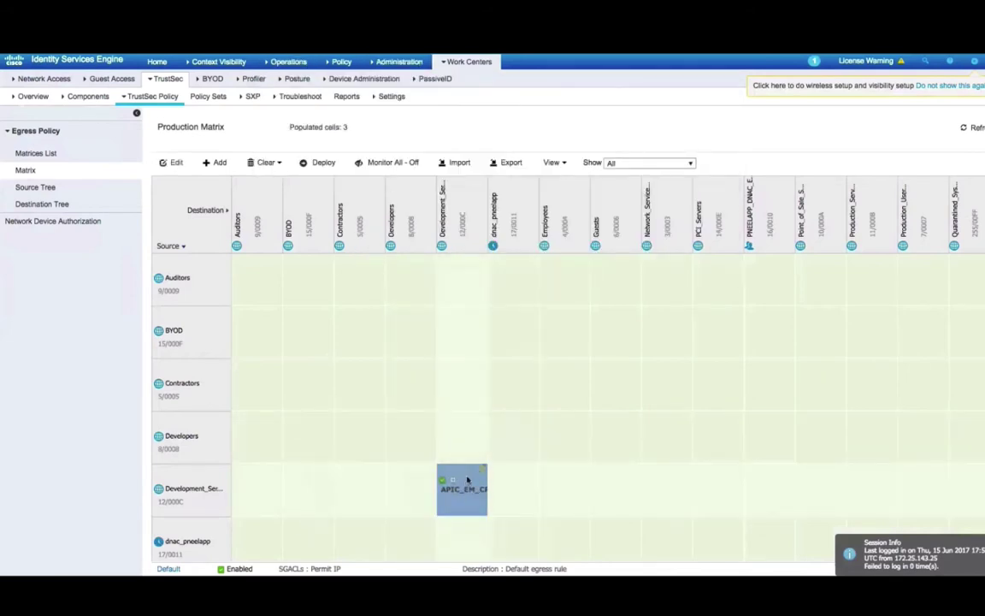
double_click(465, 483)
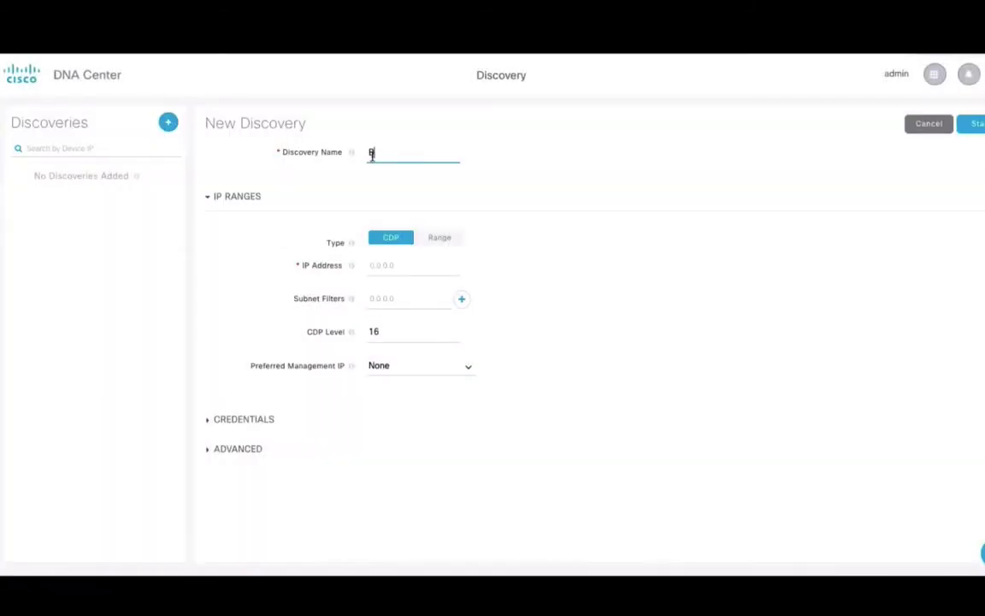
Name the discovery WLC and add IP ranges 192.168.10.10 and 192.168.11.11
key("BackSpace")
type("WLC")
left_click(440, 237)
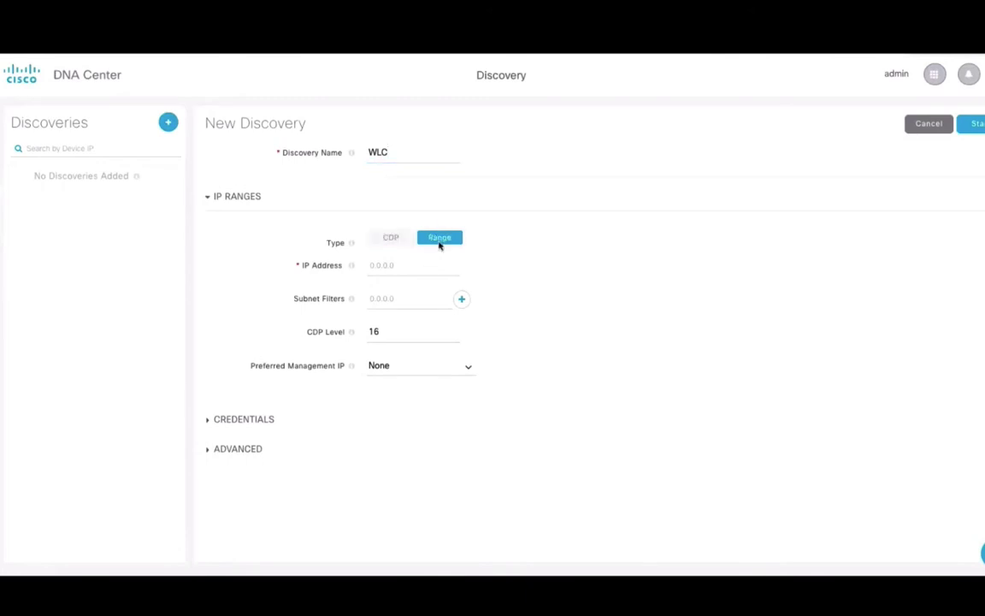
left_click(378, 265)
type("192.168.10.10")
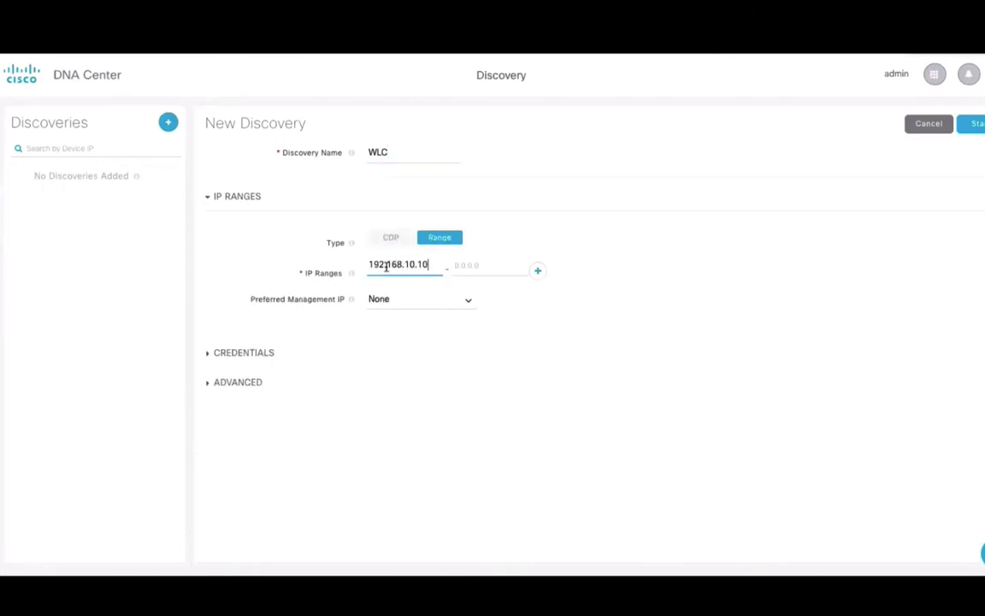
key("Tab")
type("192.168.10.10")
left_click(539, 271)
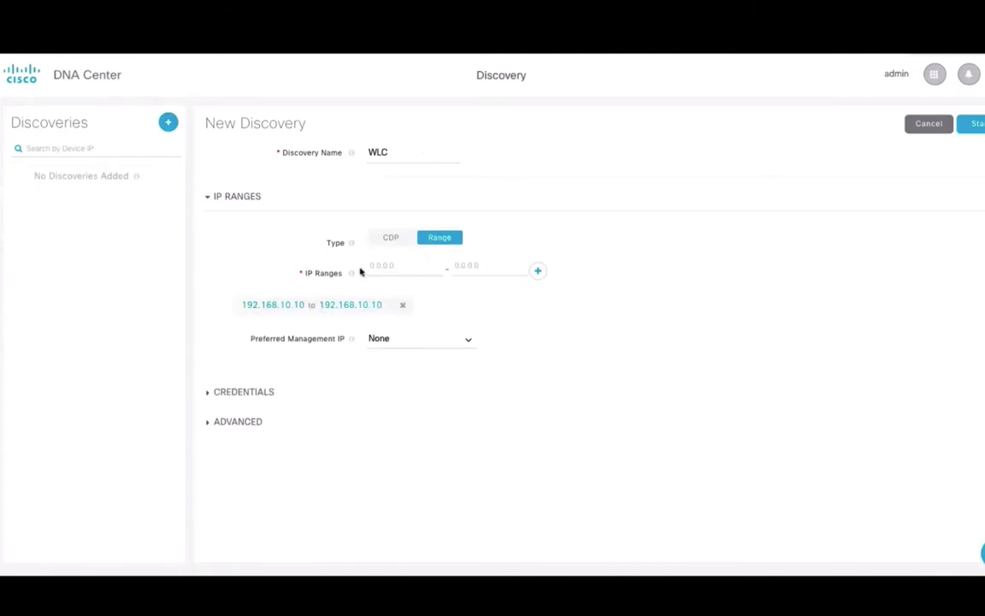
left_click(427, 265)
type("192.168.11.11")
key("Tab")
type("192.16")
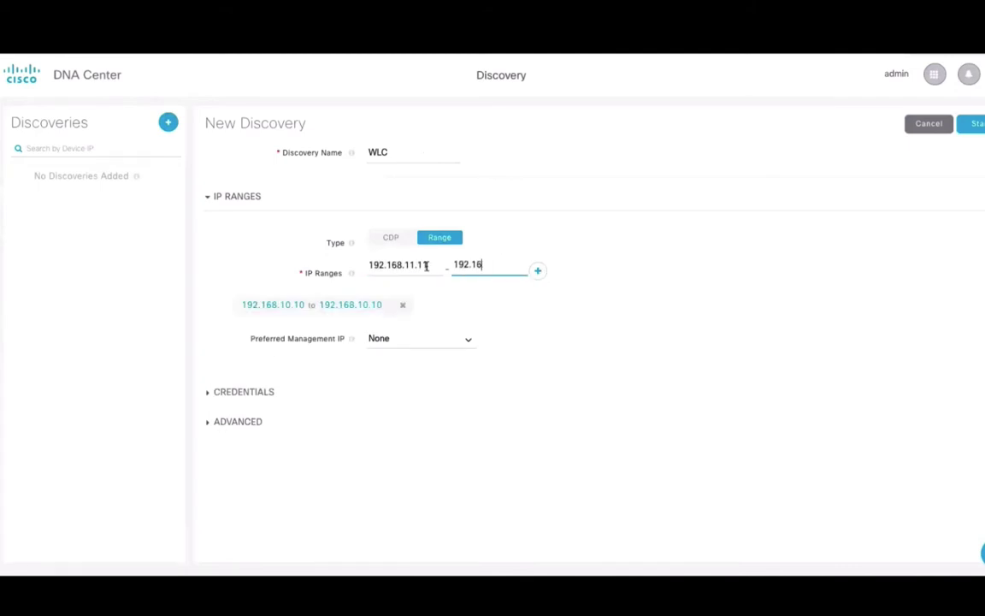
type("8.11.11")
left_click(539, 271)
Add and save a CLI credential with username, password and enable password
left_click(259, 393)
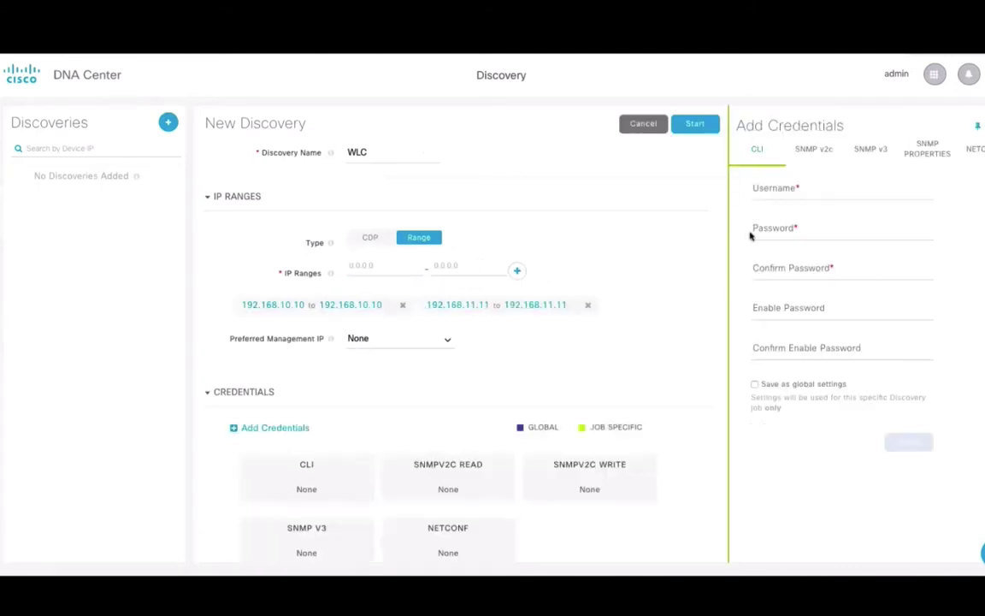
left_click(797, 192)
type("cisco")
key("Tab")
type("cisco123")
key("Tab")
type("c")
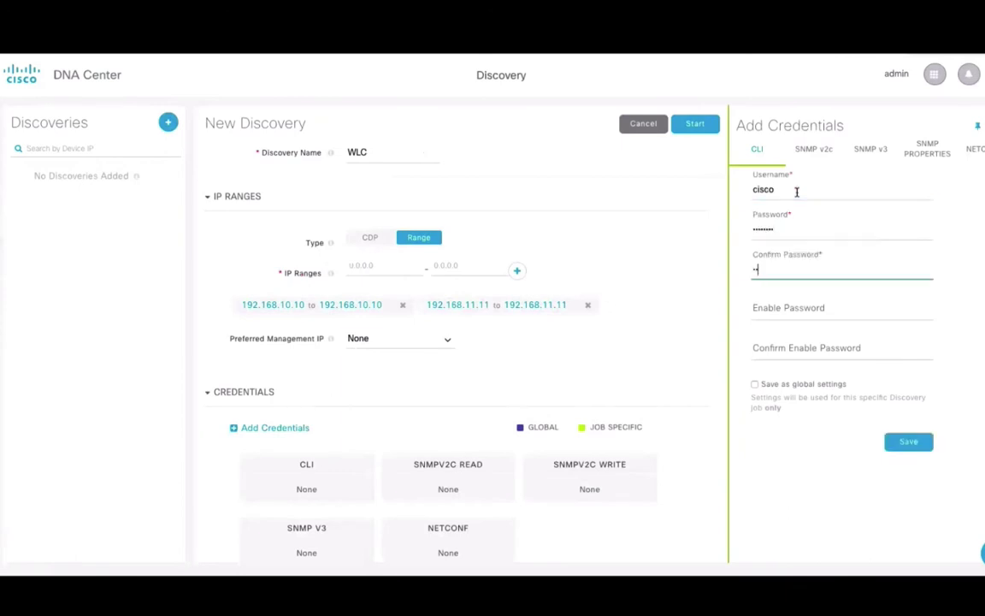
type("isco123")
key("Tab")
type("cisco123")
key("Tab")
type("cis")
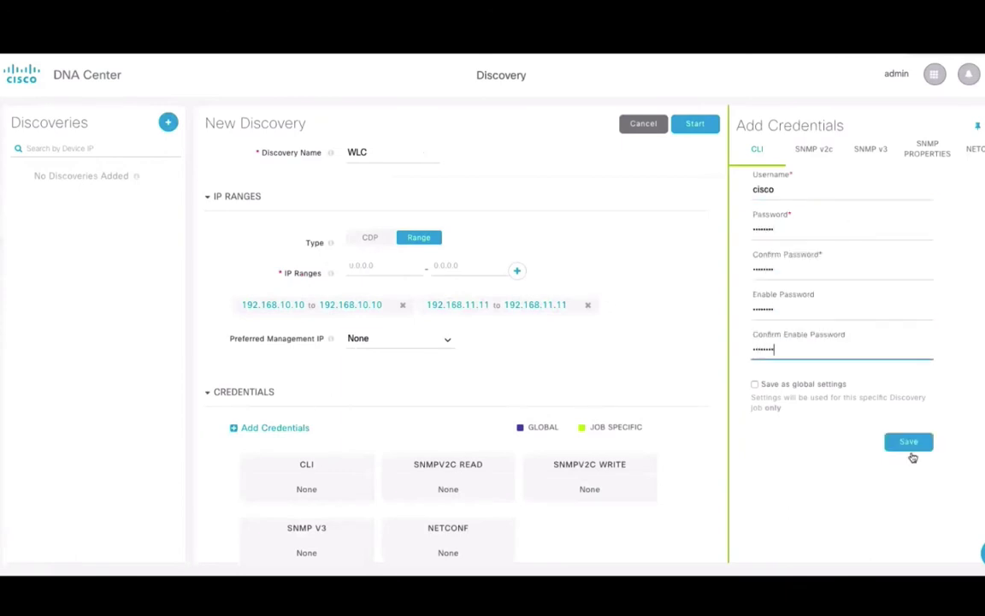
left_click(909, 443)
Add SNMP v2c Read and Write community credentials to the discovery
left_click(814, 149)
left_click(797, 231)
type("public")
key("Tab")
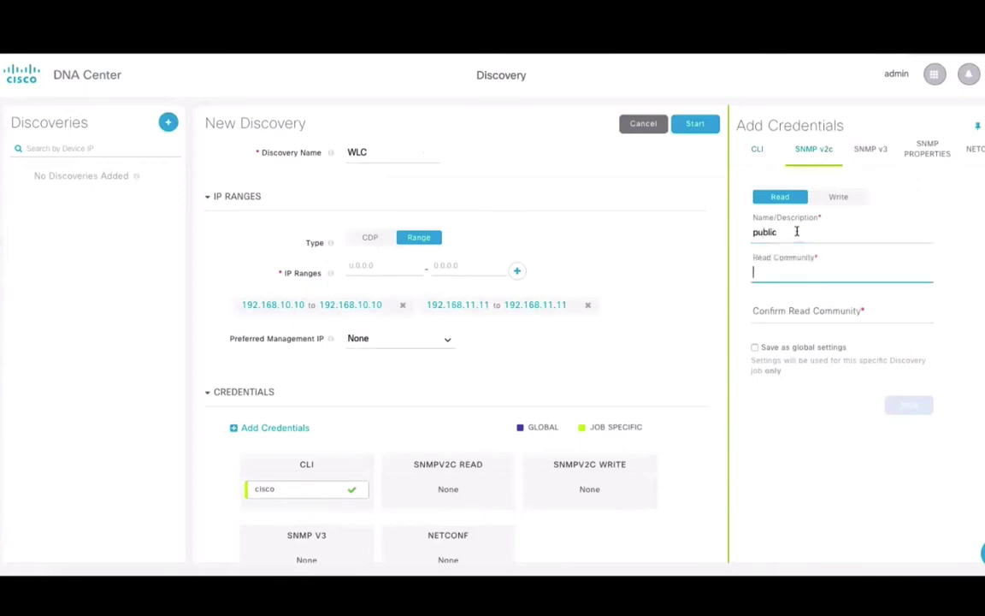
type("public")
key("Tab")
type("pub")
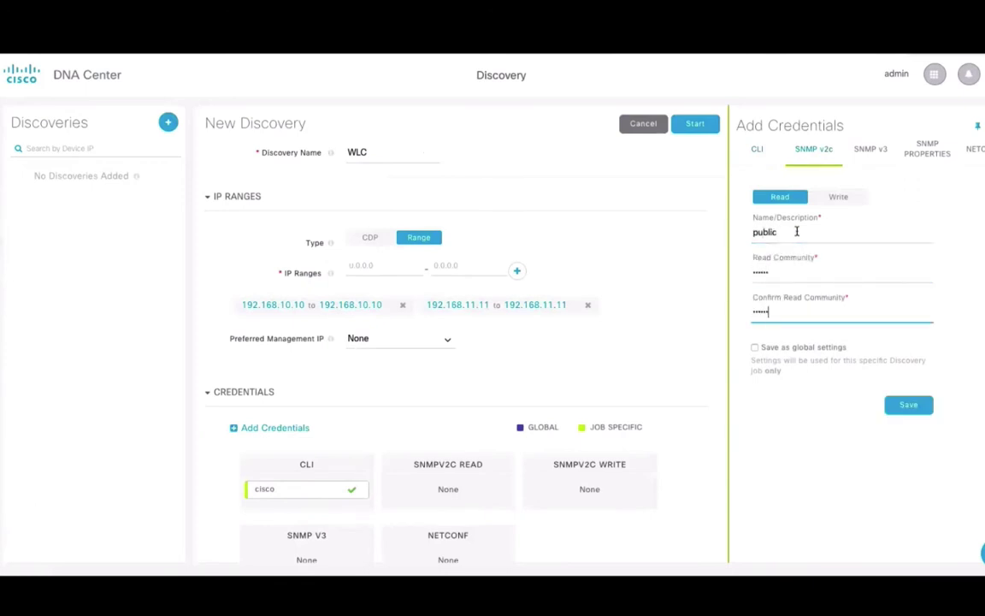
type("lic")
left_click(908, 405)
left_click(838, 197)
left_click(846, 232)
type("private")
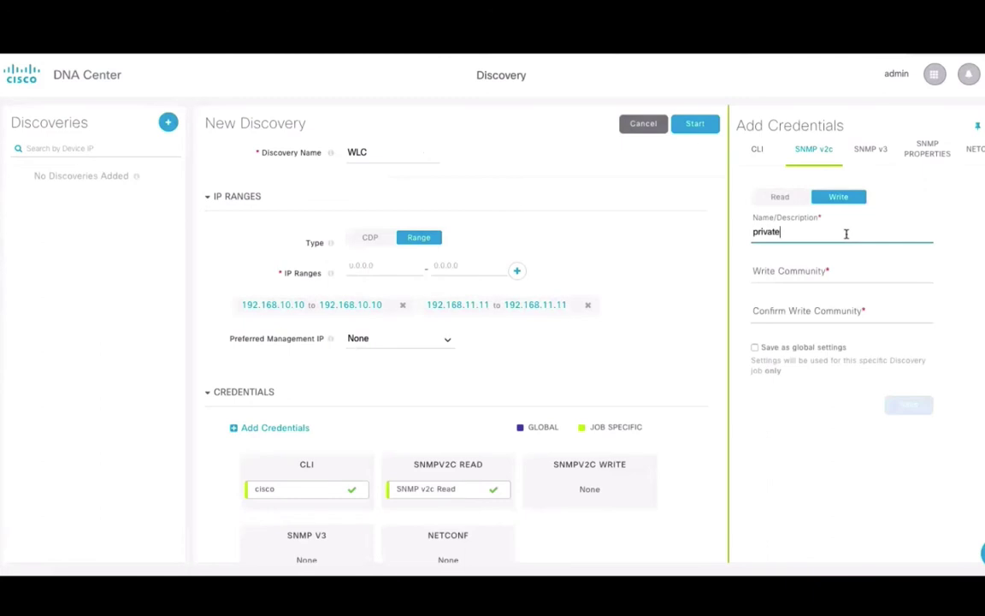
key("Tab")
type("private")
key("Tab")
type("private")
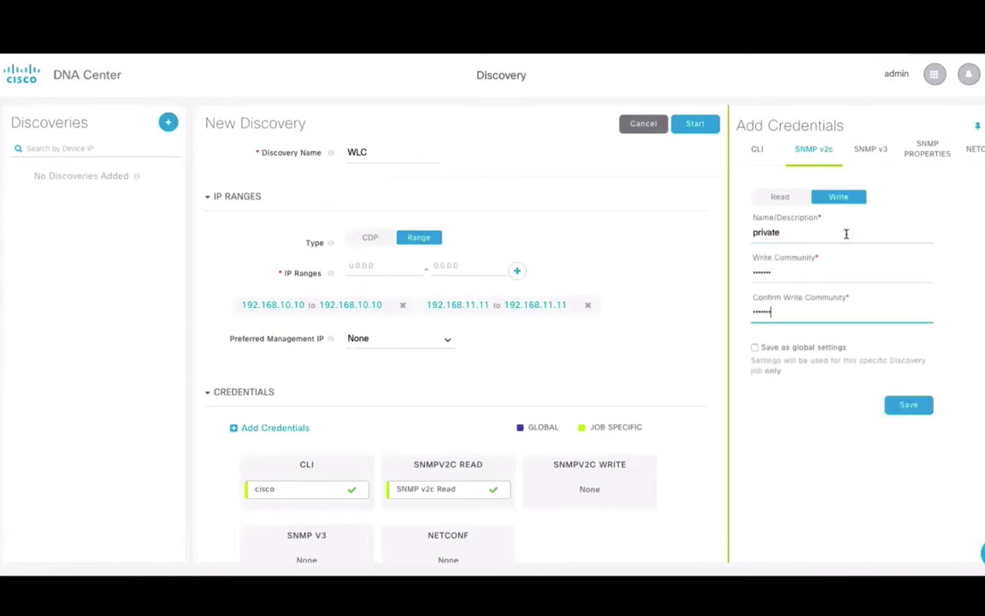
left_click(908, 405)
Start the WLC discovery
scroll(319, 495, "down", 2)
scroll(393, 519, "down", 2)
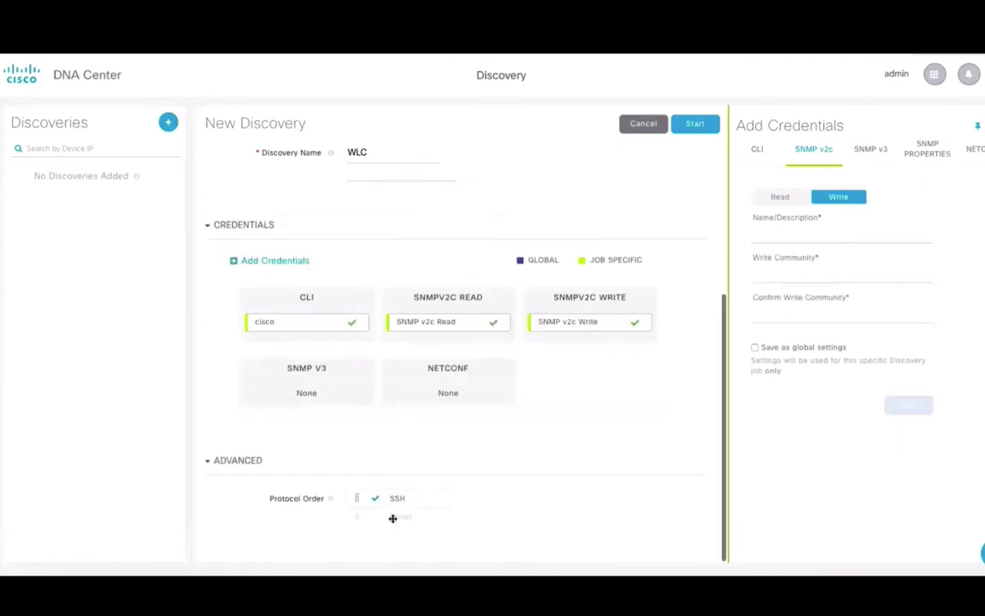
scroll(621, 241, "up", 3)
left_click(694, 123)
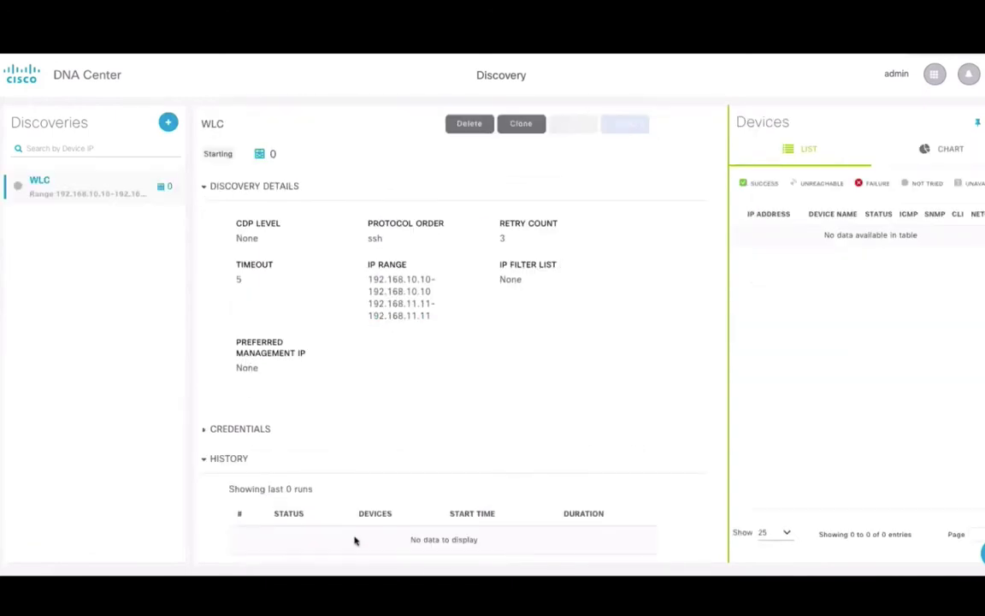
Name a new discovery 'switches' and enter an IP range from 169.169.2.2 to 169.169.1.2
type("switches")
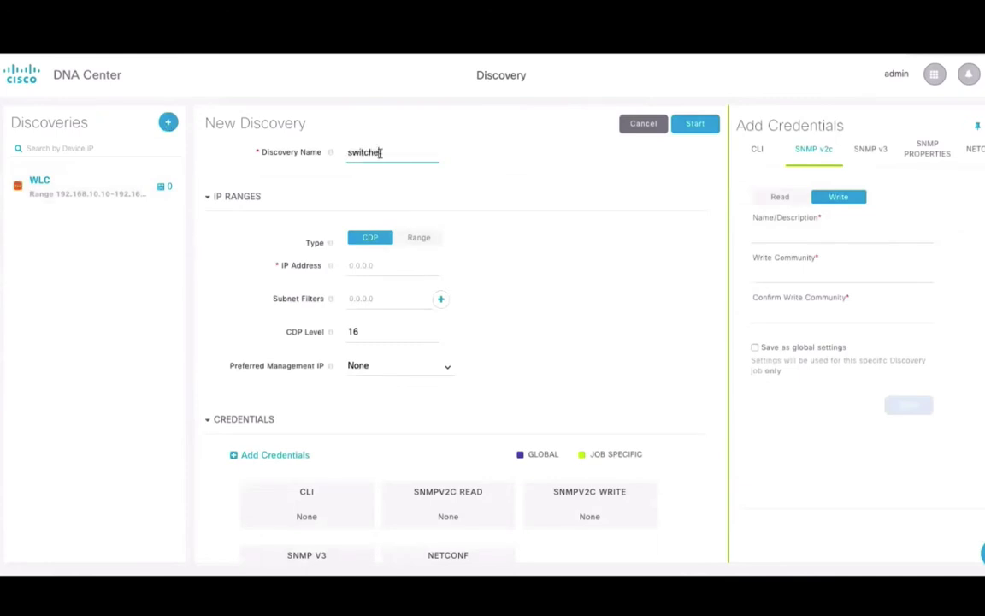
left_click(418, 237)
type("169.169.2.2")
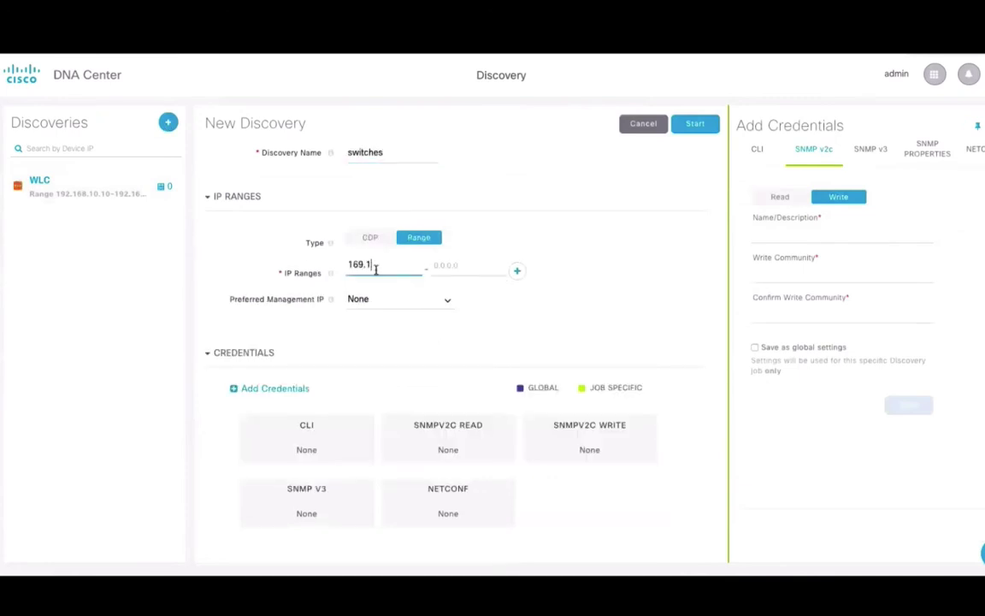
key("Tab")
type("169.169.")
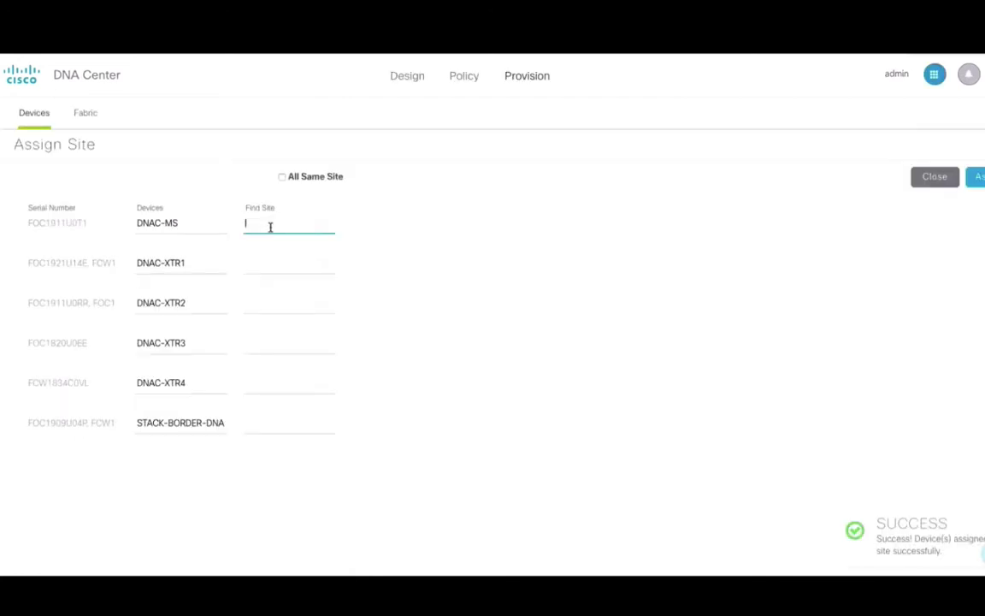
Assign DNAC-MS and DNAC-XTR1 to site SJC24, move DNAC-XTR3 to RTP, and apply
type("S")
left_click(272, 264)
left_click(271, 267)
type("S")
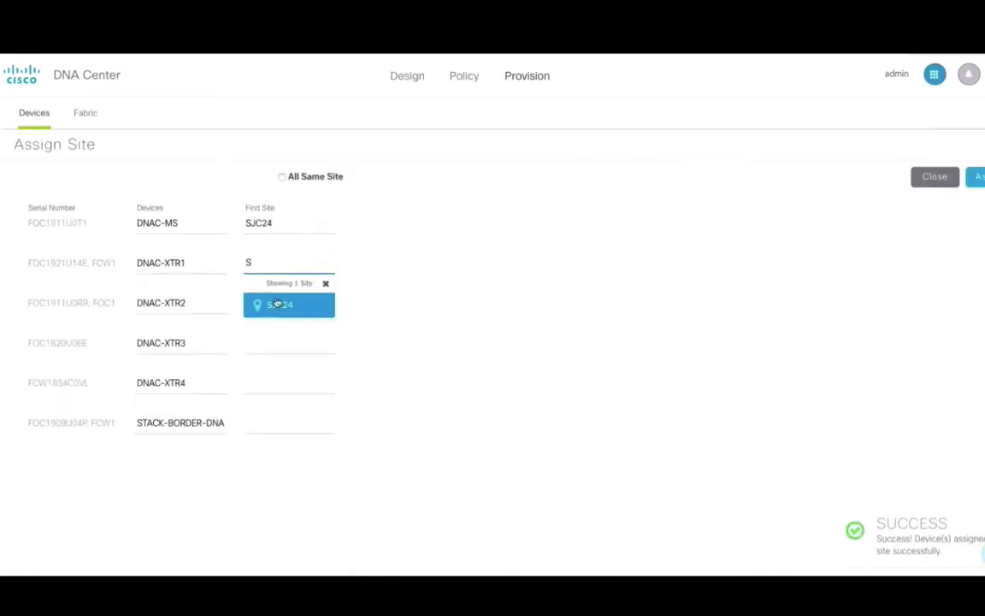
left_click(277, 303)
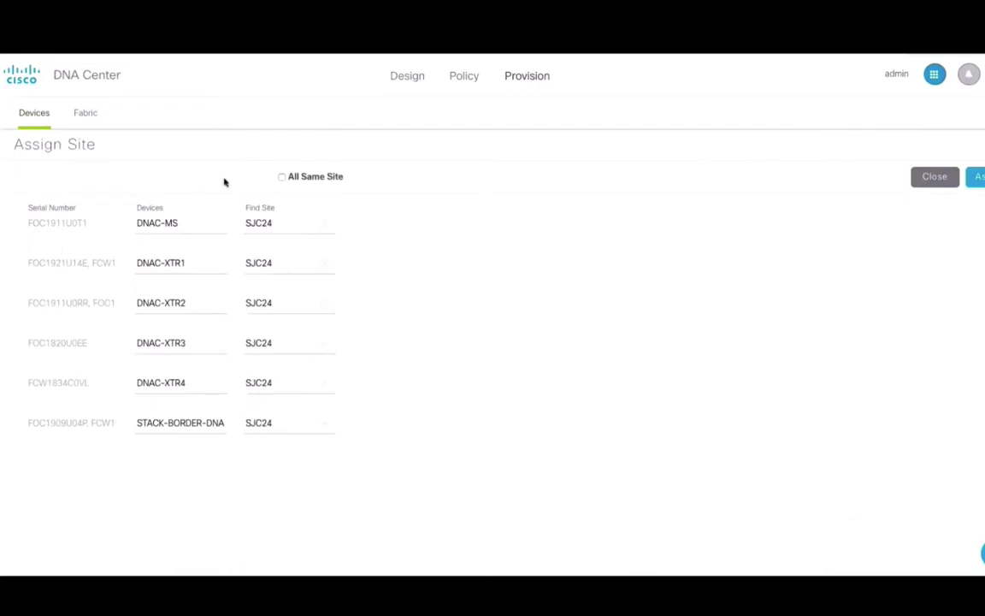
left_click_drag(281, 343, 244, 339)
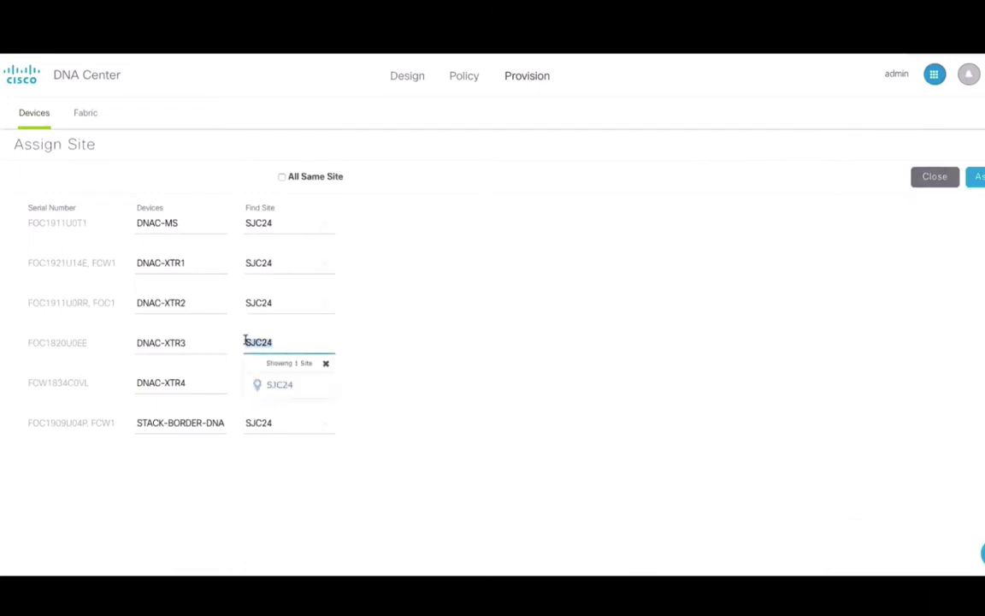
type("RT")
left_click(275, 374)
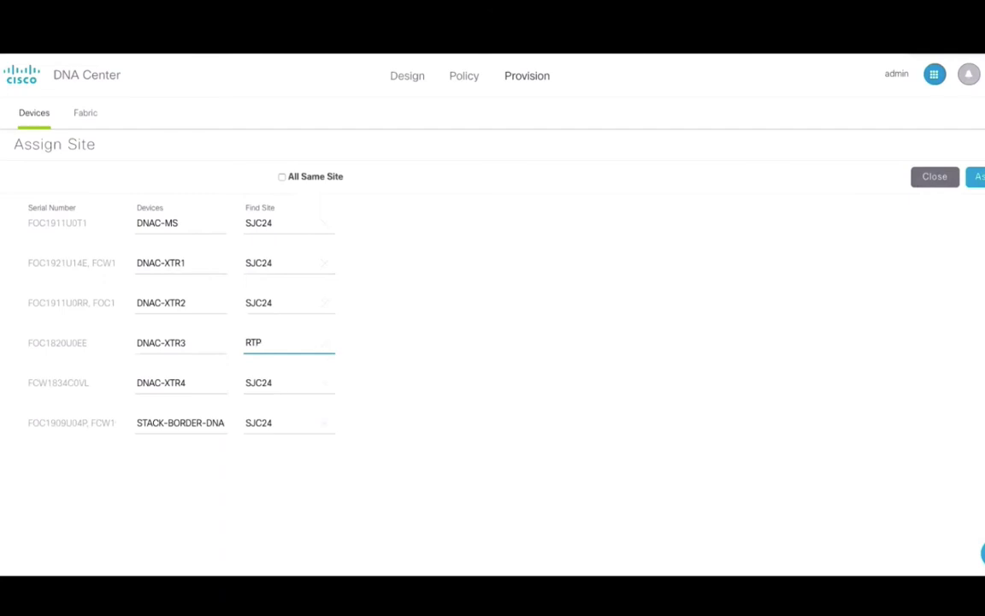
left_click(980, 176)
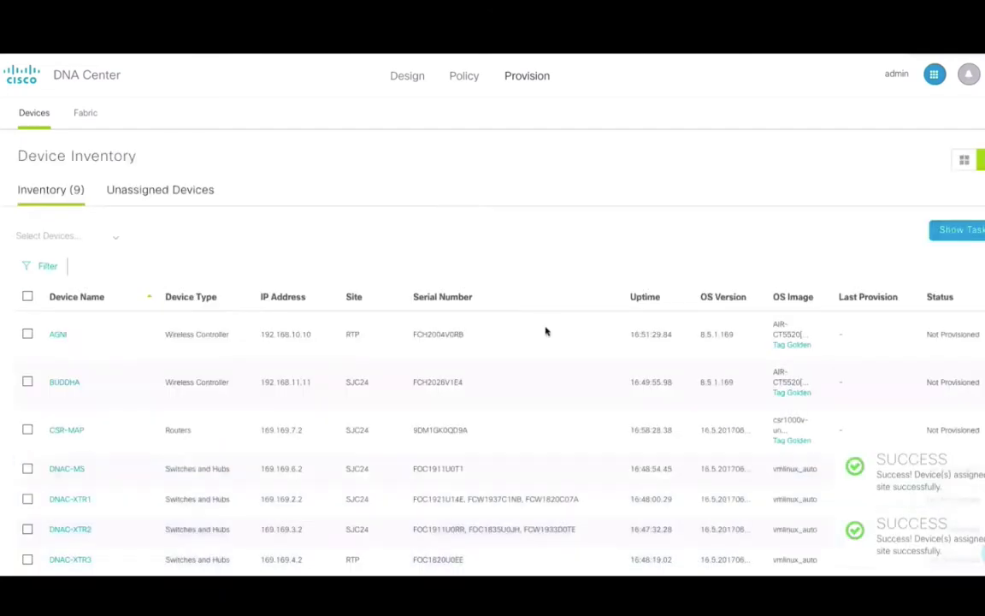
scroll(540, 464, "down", 1)
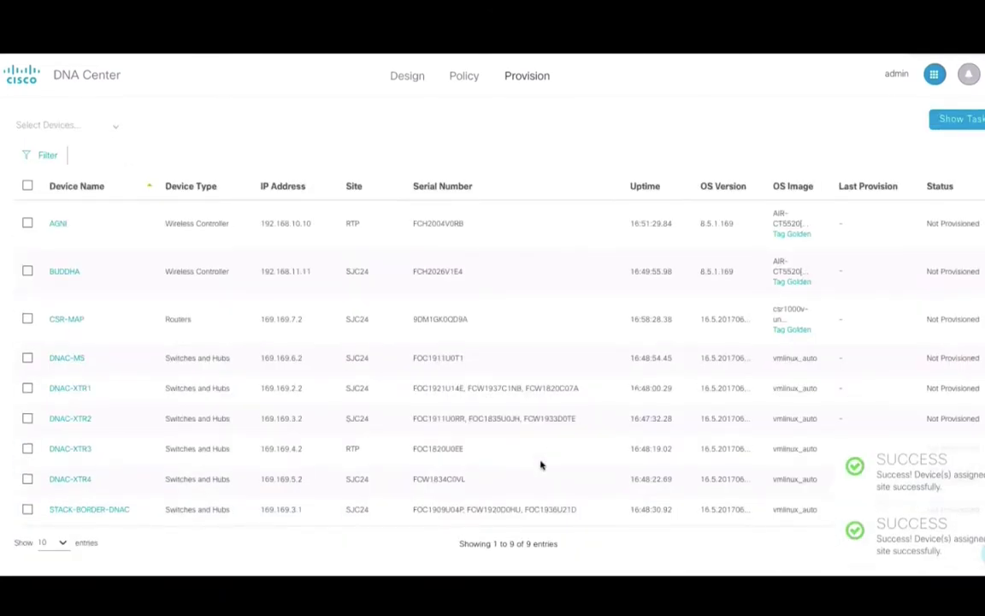
scroll(280, 405, "up", 1)
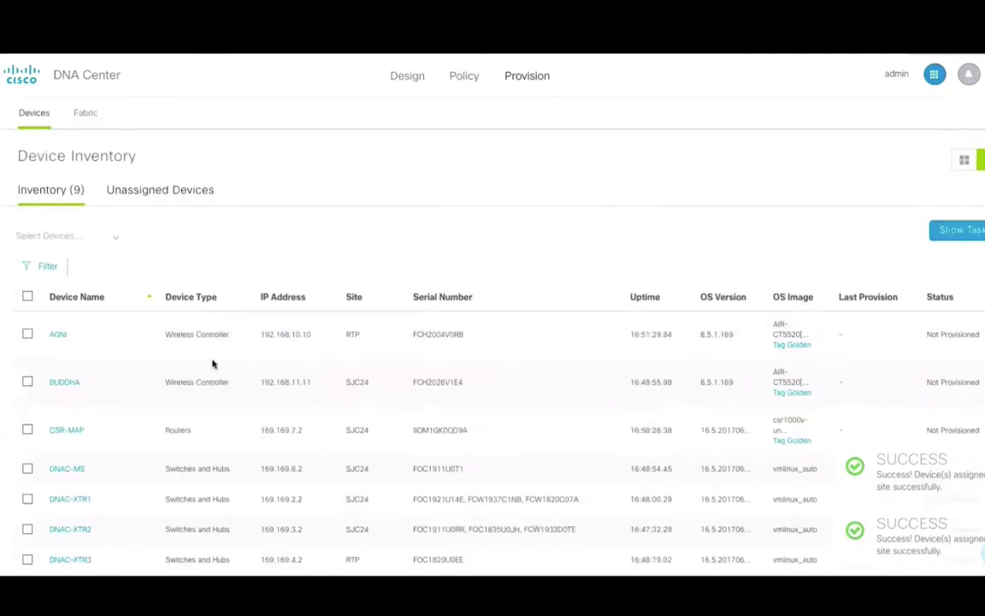
Select controllers AGNI and BUDDHA and begin provisioning them
left_click(27, 333)
left_click(27, 381)
left_click(117, 245)
left_click(84, 326)
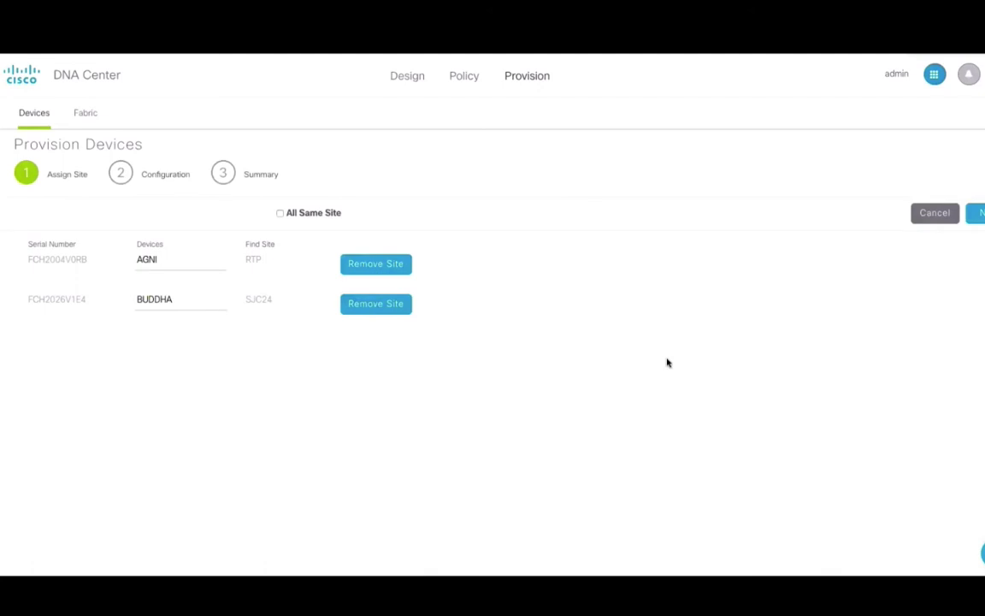
left_click(975, 213)
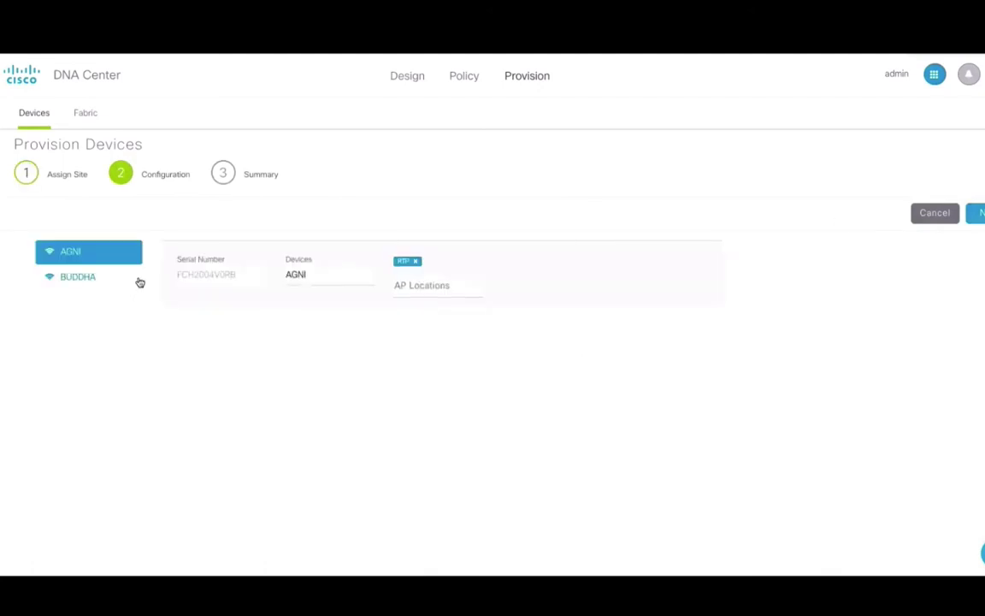
Add London as an AP location for AGNI and select the CSR-MAP router
left_click(426, 287)
type("Lo")
left_click(441, 328)
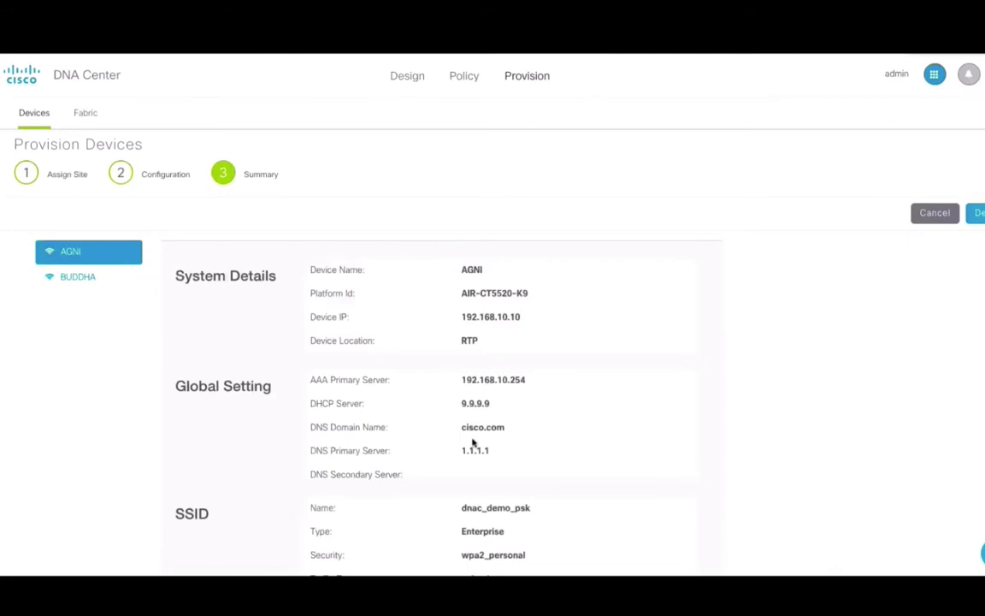
scroll(473, 442, "down", 2)
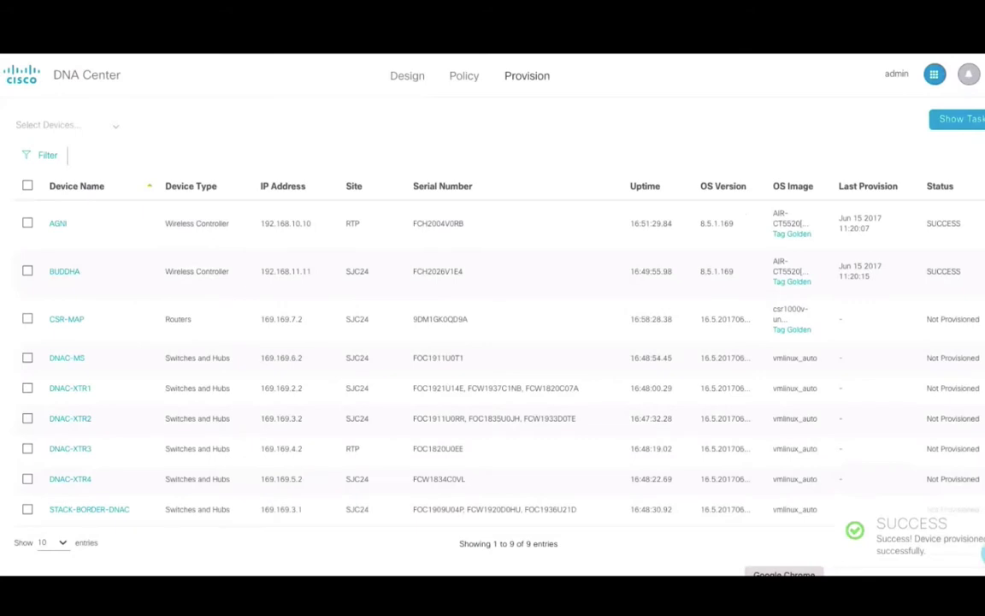
left_click(27, 318)
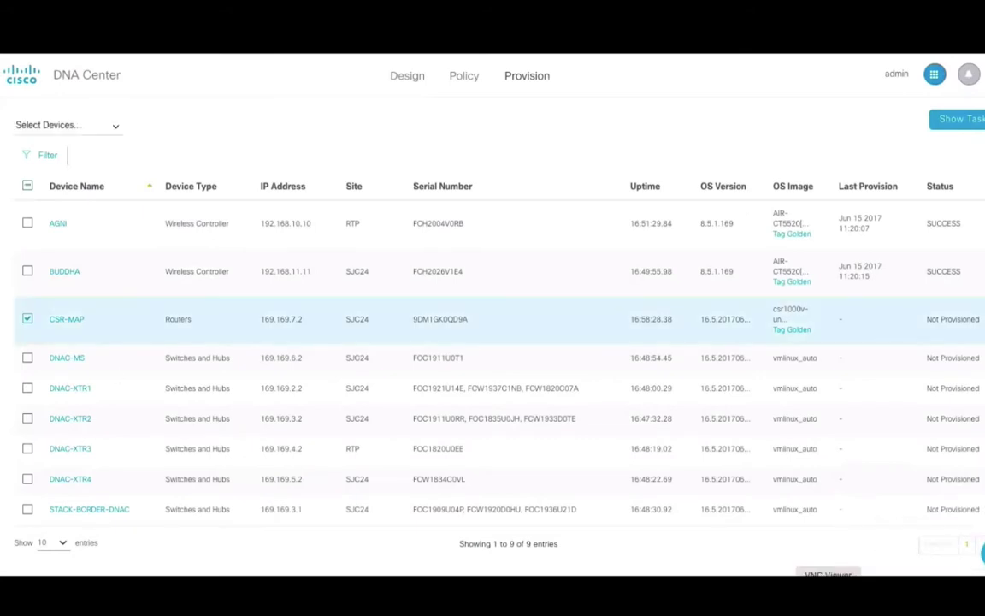
On WLC-2, rerun the previous WLAN summary command
key("alt+Tab")
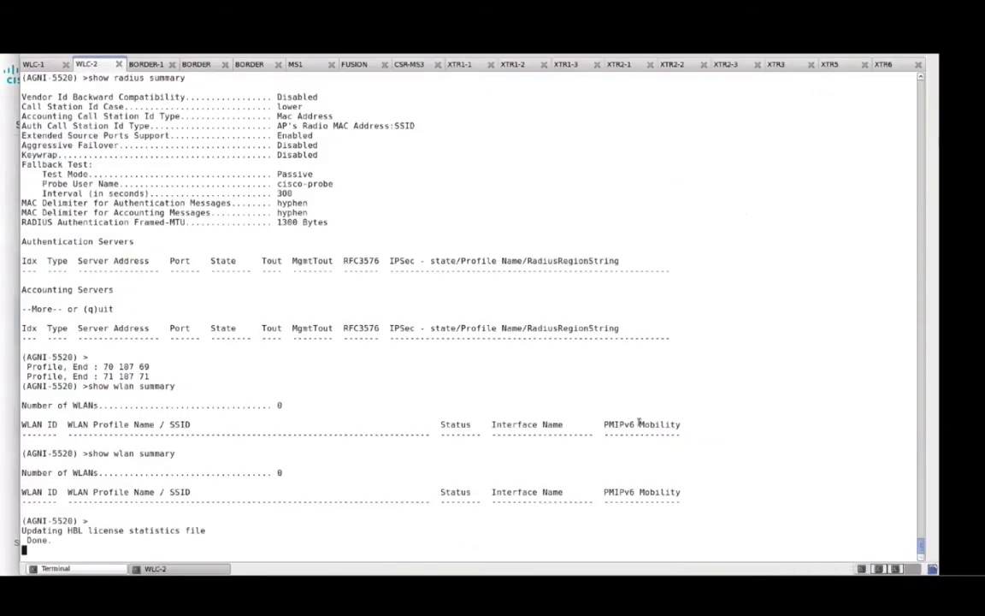
key("Return")
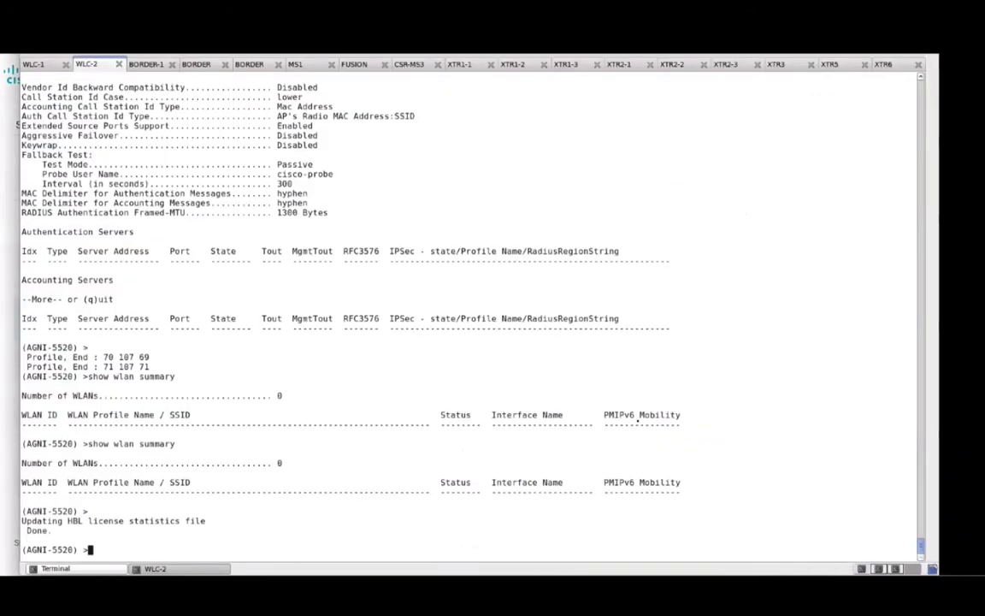
key("Up")
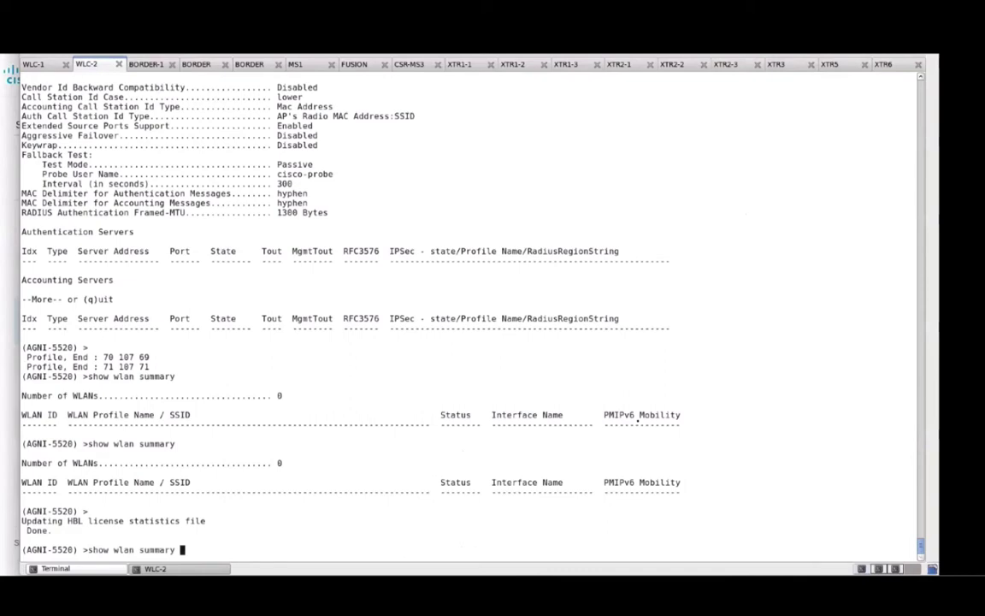
key("Return")
On WLC-1 (BUDDHA), check the WLAN summary, RADIUS summary and country setting
left_click(53, 64)
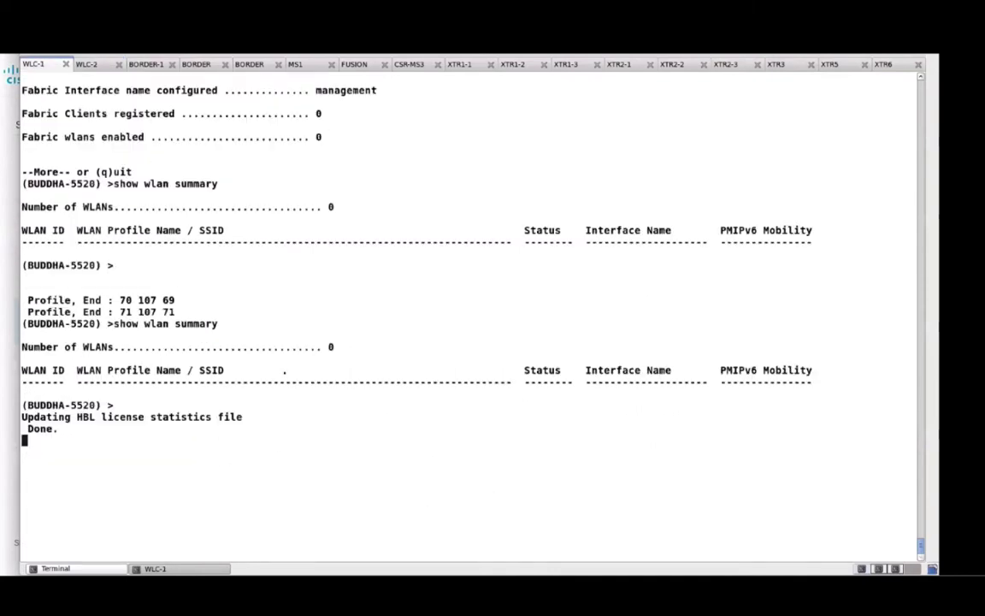
type("show wlan summary")
key("Return")
type("show radius summary")
key("Return")
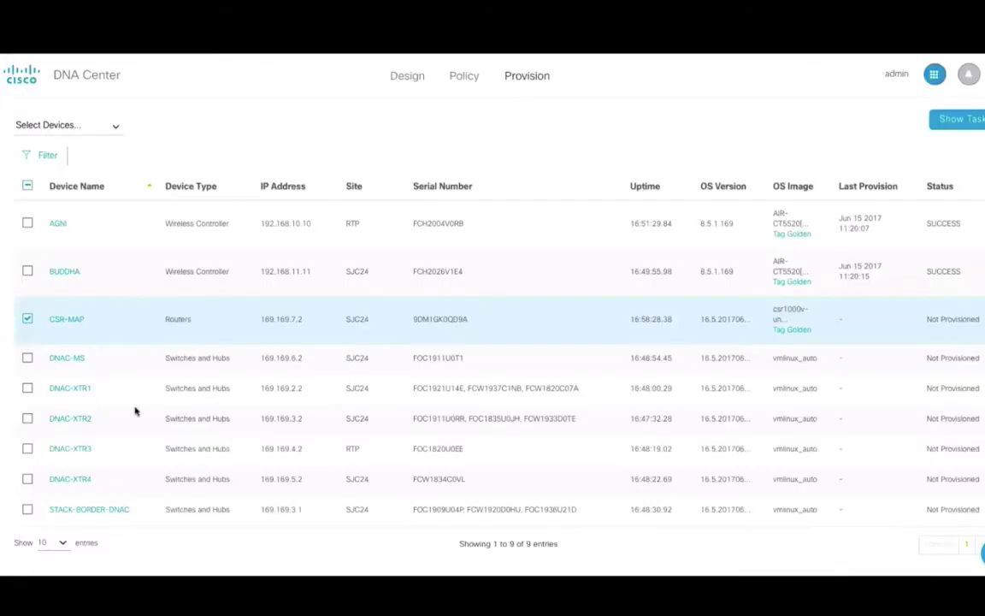
left_click(104, 124)
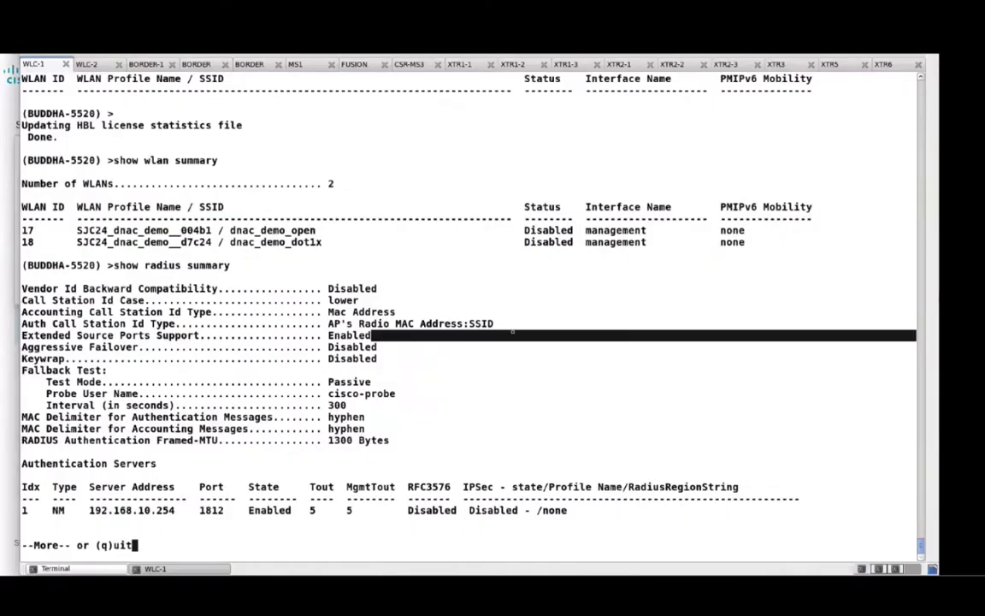
type("qshow country")
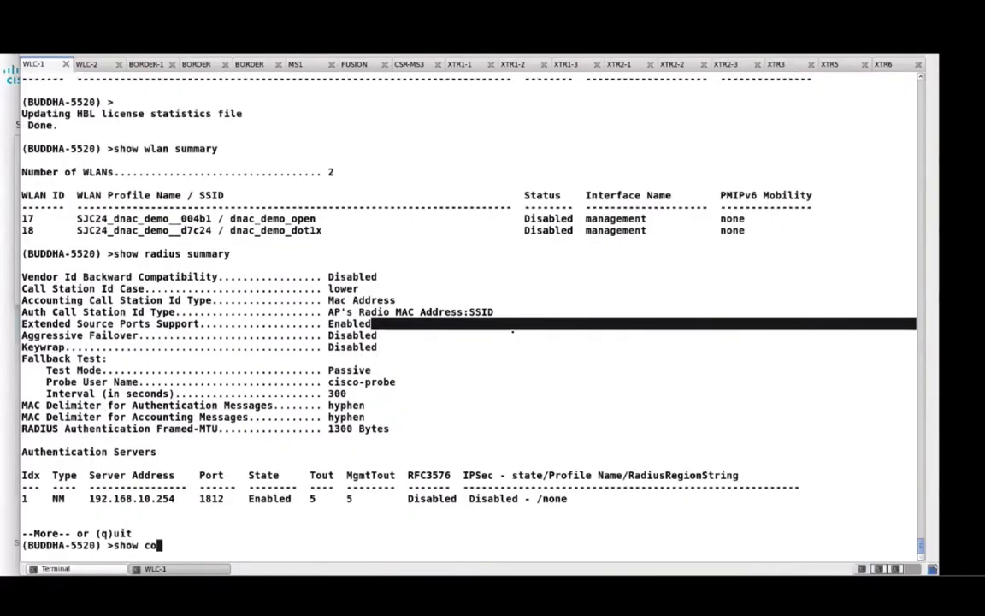
key("Return")
Rerun show wlan summary on WLC-1, then check the country setting on WLC-2
type("show wlan")
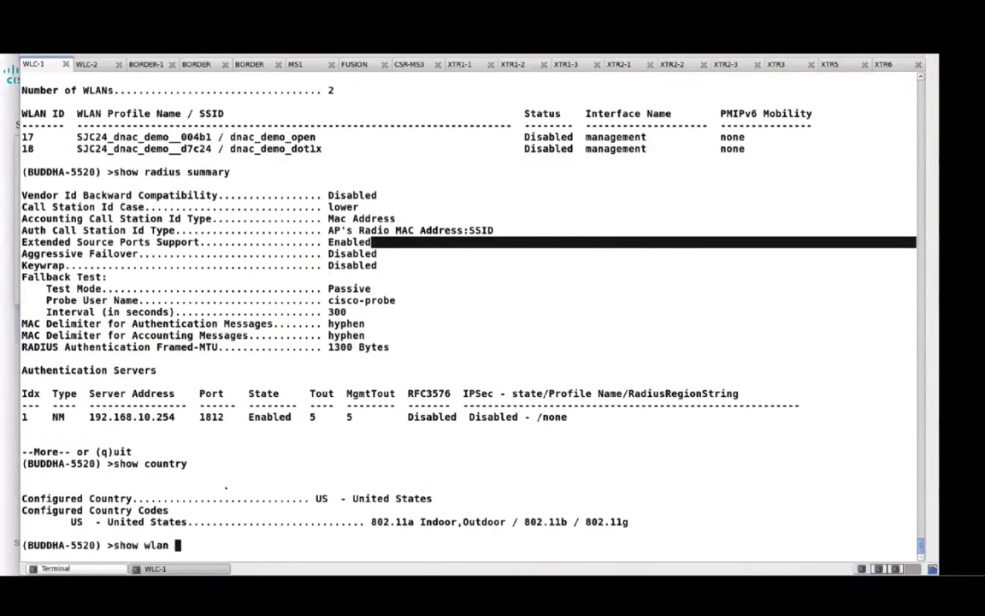
key("Return")
type("show wlan summary")
key("Return")
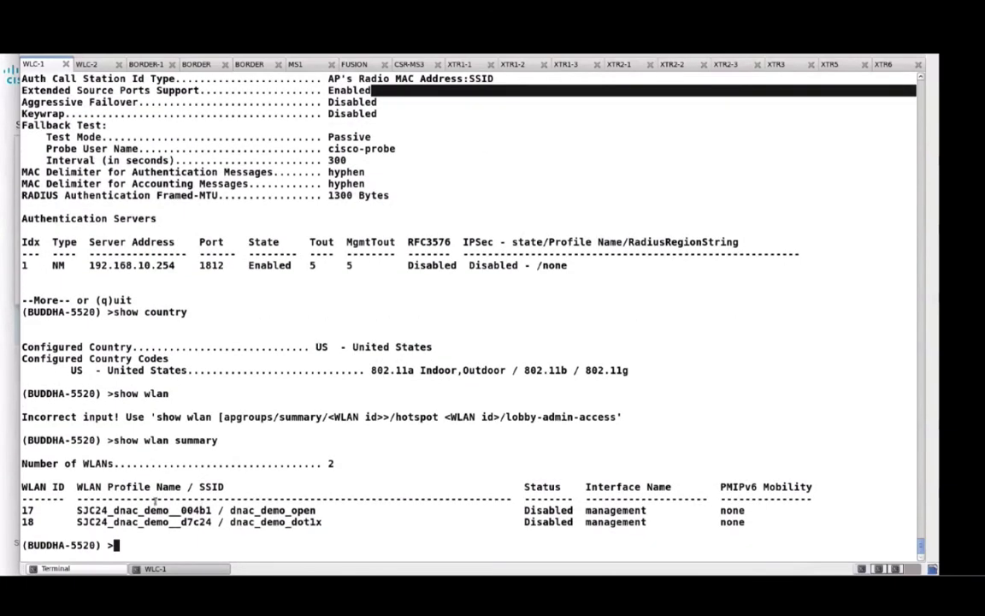
key("ctrl+Tab")
type("show country")
key("Return")
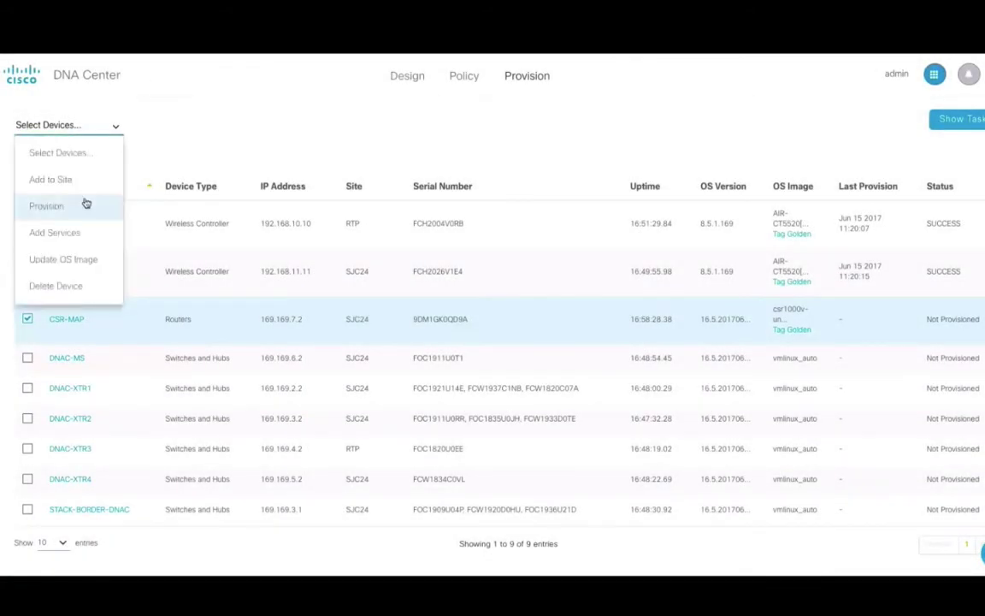
Provision the CSR-MAP router through to Deploy
left_click(86, 204)
left_click(979, 213)
left_click(979, 212)
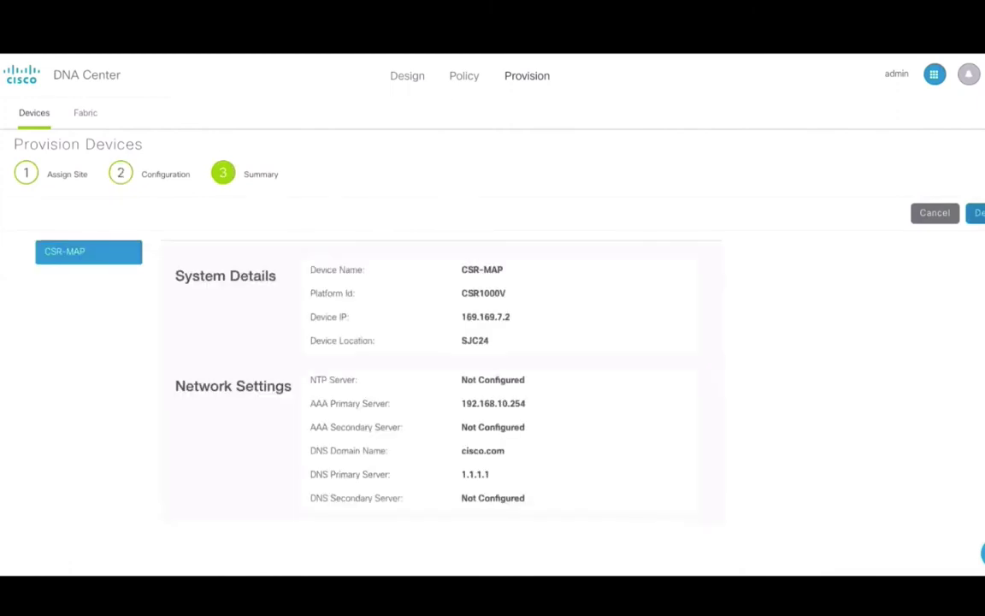
left_click(979, 213)
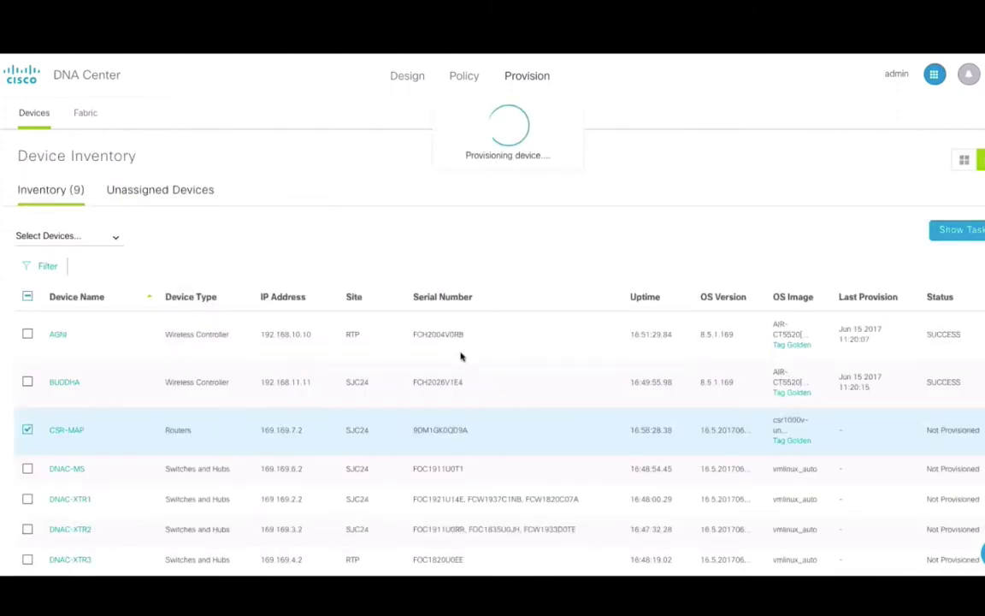
Select the six switches, excluding AGNI, BUDDHA and CSR-MAP, and deploy their provisioning
scroll(460, 356, "down", 2)
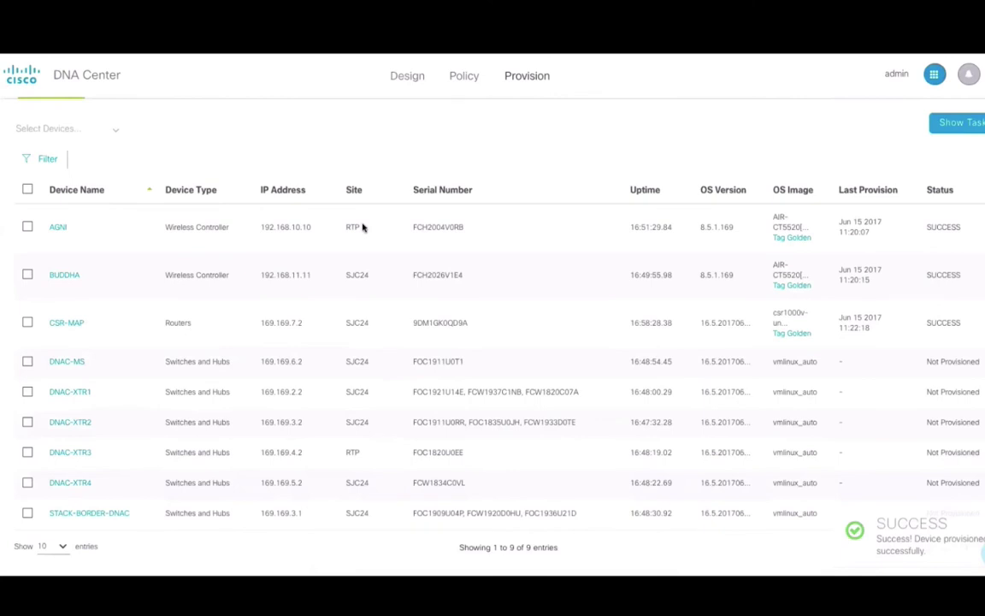
left_click(27, 189)
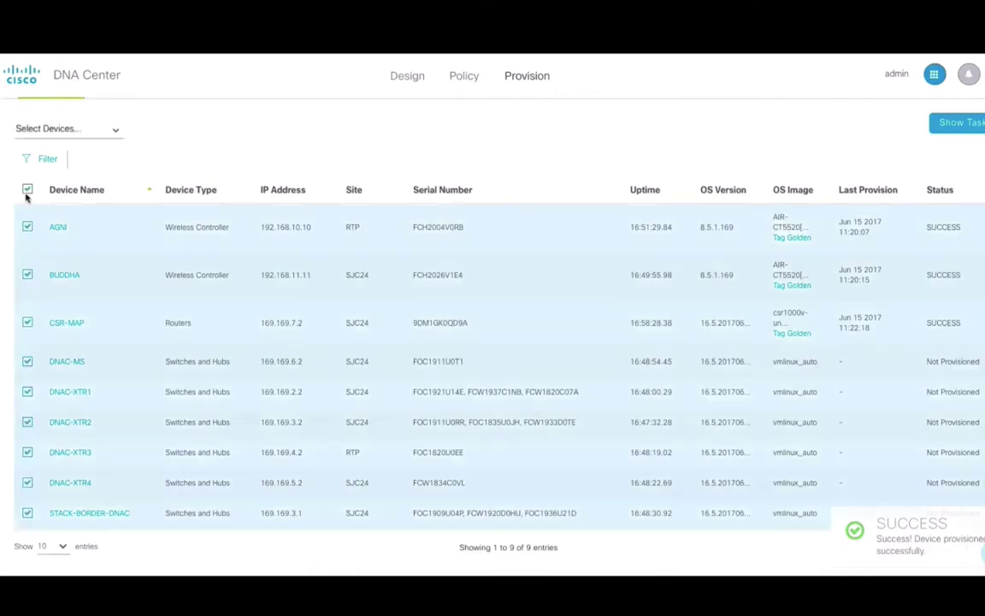
left_click(27, 227)
left_click(27, 274)
left_click(27, 322)
left_click(114, 129)
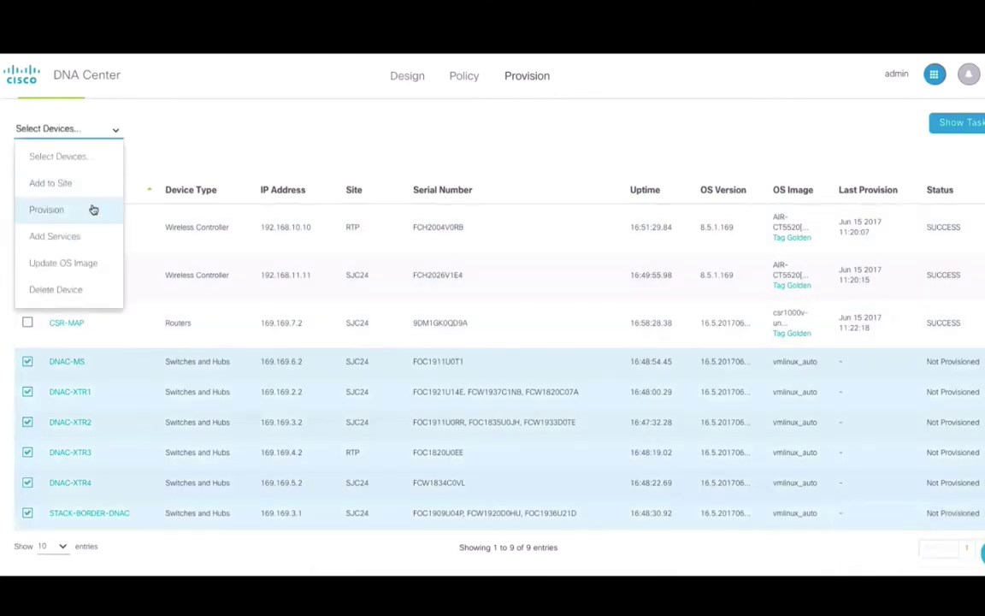
left_click(94, 208)
left_click(979, 213)
left_click(979, 213)
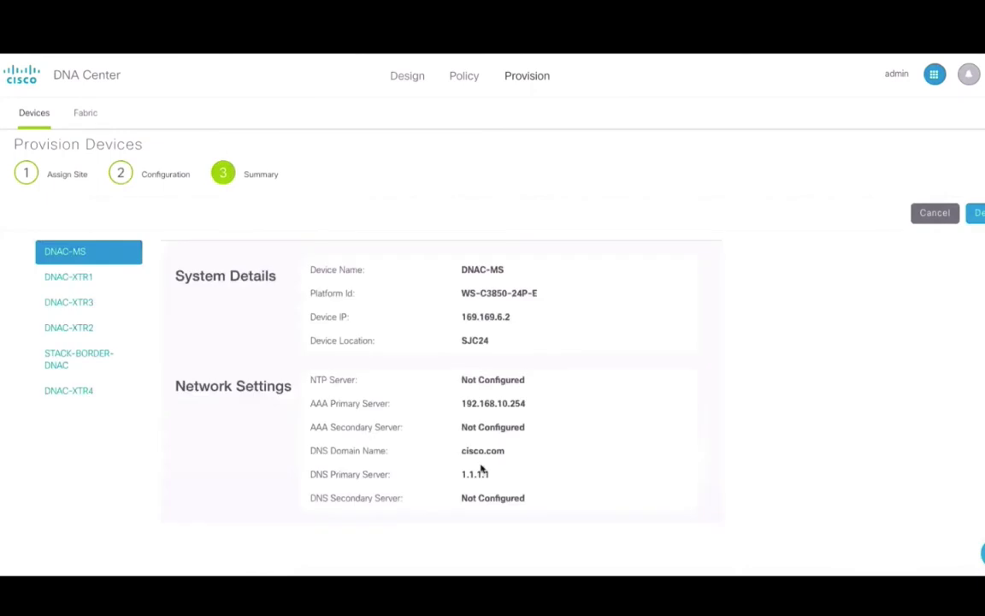
left_click(980, 213)
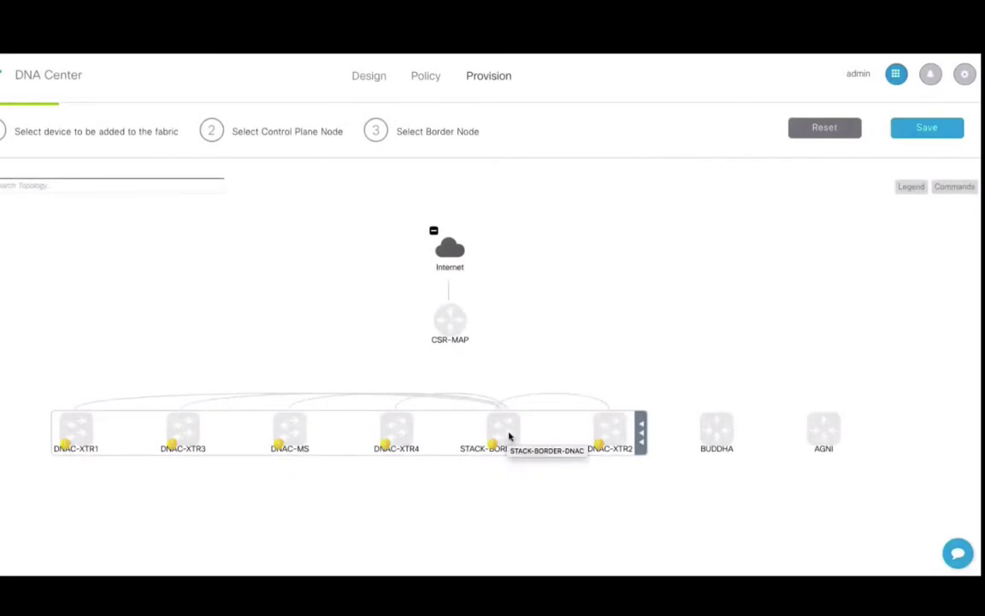
Add STACK-BORDER-DNAC as a border node with BGP AS number 4000
left_click(507, 435)
left_click(567, 465)
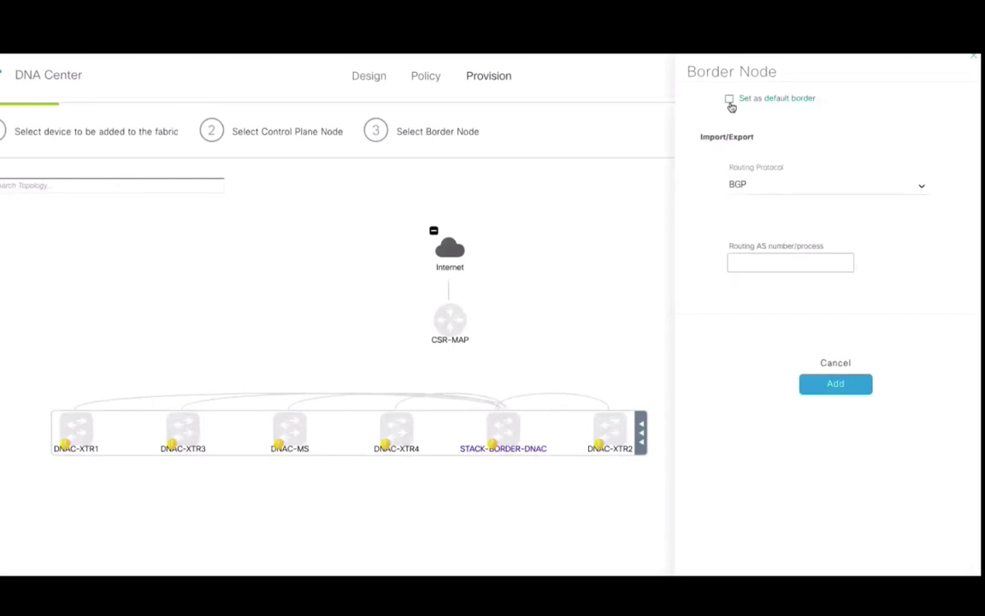
left_click(775, 261)
type("4000")
left_click(833, 383)
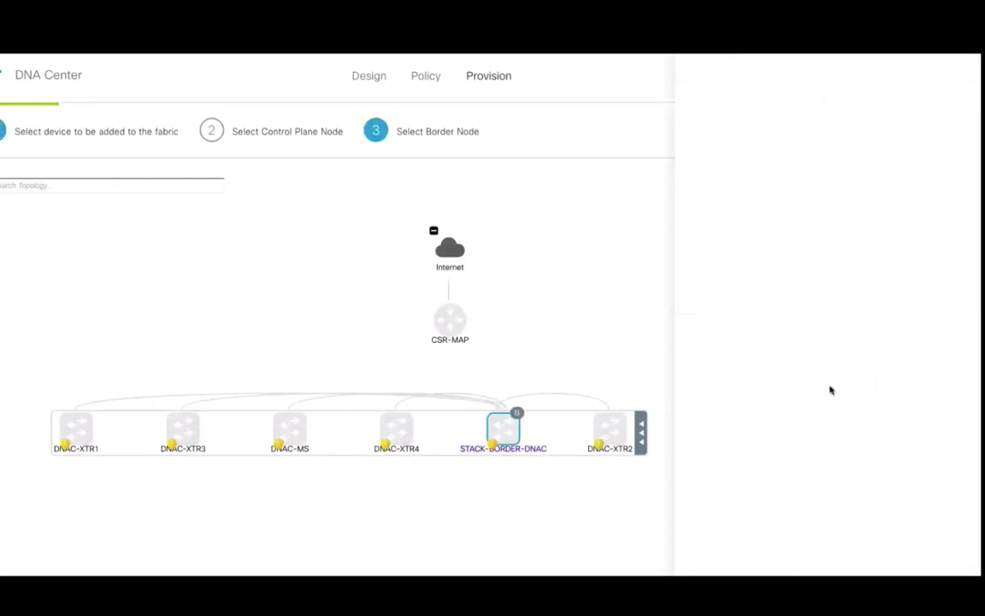
Make CSR-MAP and DNAC-MS control-plane nodes
left_click(453, 324)
left_click(508, 336)
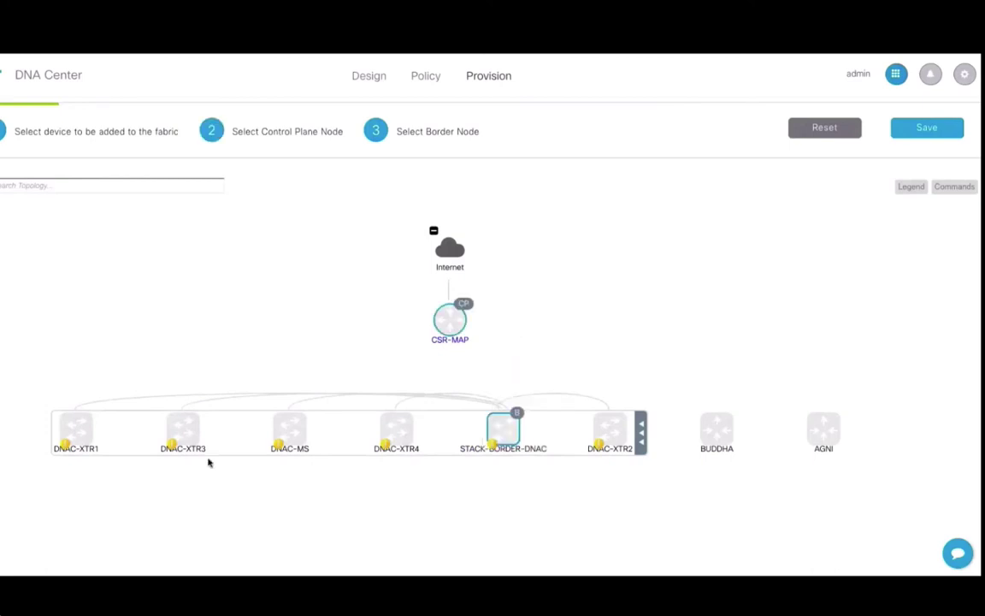
left_click(293, 437)
left_click(343, 442)
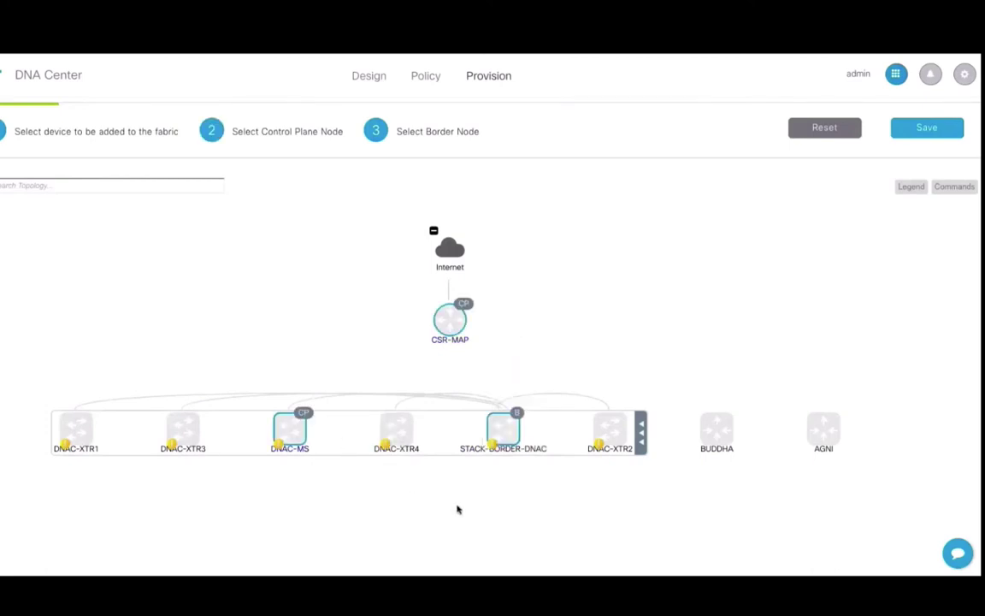
Add AGNI, BUDDHA and DNAC-XTR1 through XTR4 to the fabric, then save
left_click(828, 424)
left_click(879, 419)
left_click(720, 424)
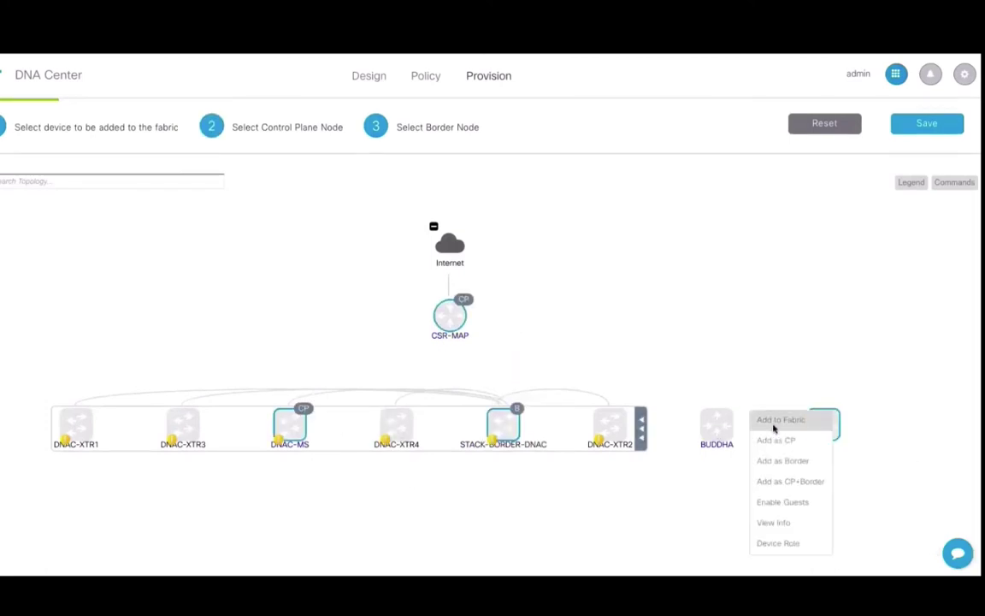
left_click(774, 419)
left_click(603, 434)
left_click(657, 419)
left_click(397, 424)
left_click(451, 419)
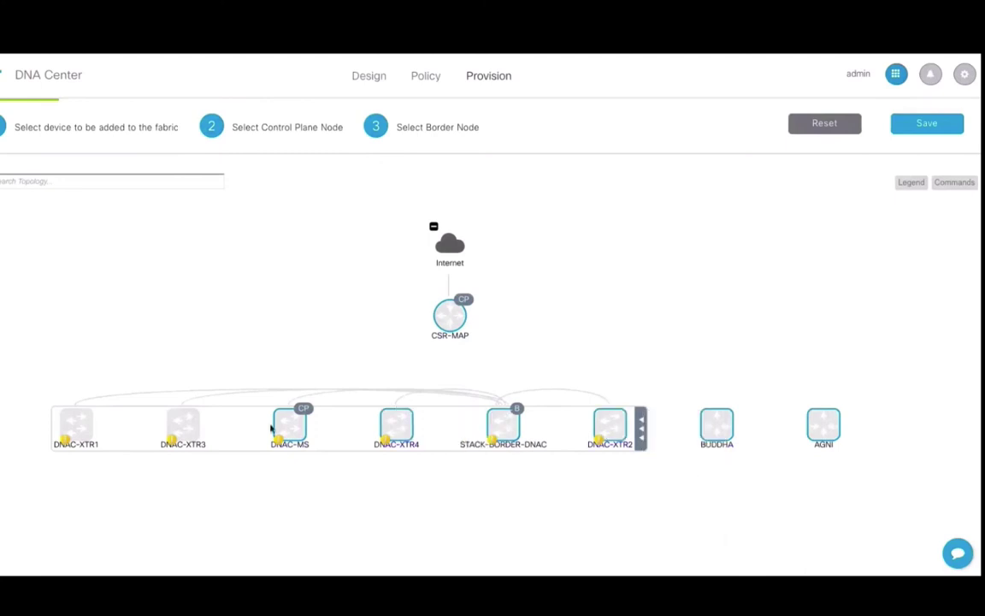
left_click(183, 424)
left_click(225, 420)
left_click(77, 424)
left_click(129, 420)
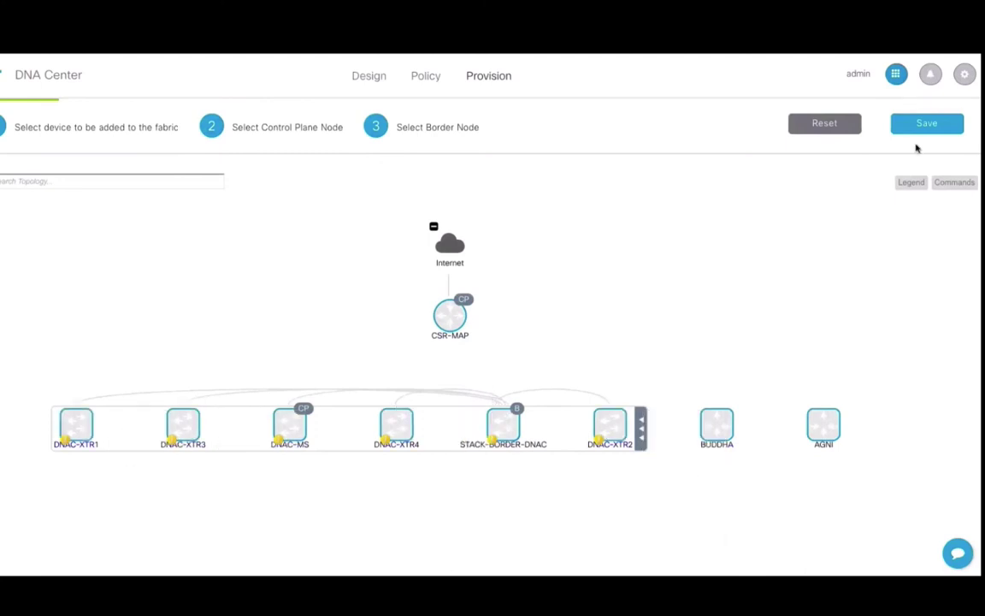
left_click(925, 124)
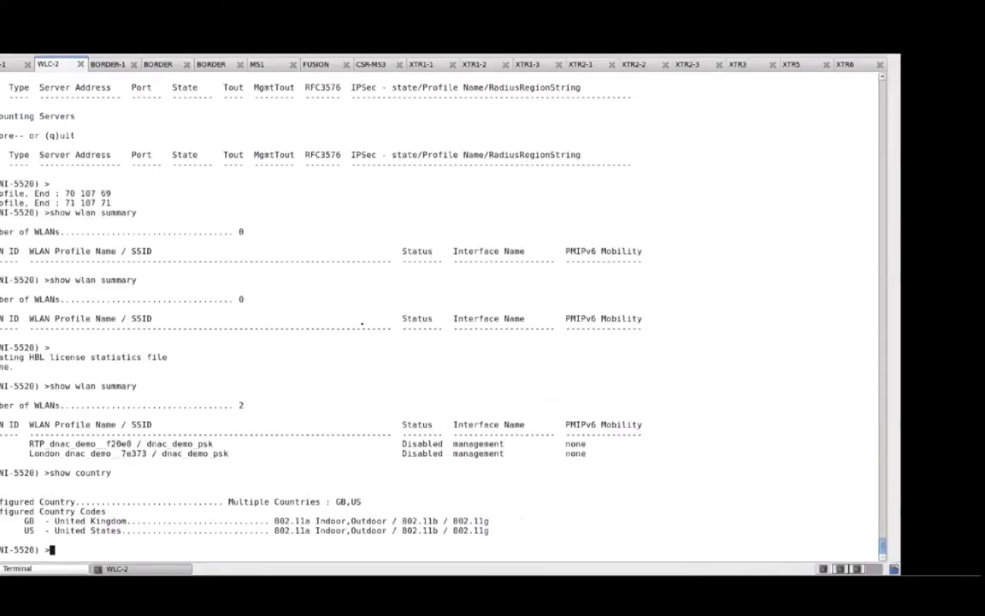
Run show fabric summary on WLC-2 to confirm fabric support and map servers 6.6.6.6 and 7.7.7.7
type("show fabric summary")
key("Return")
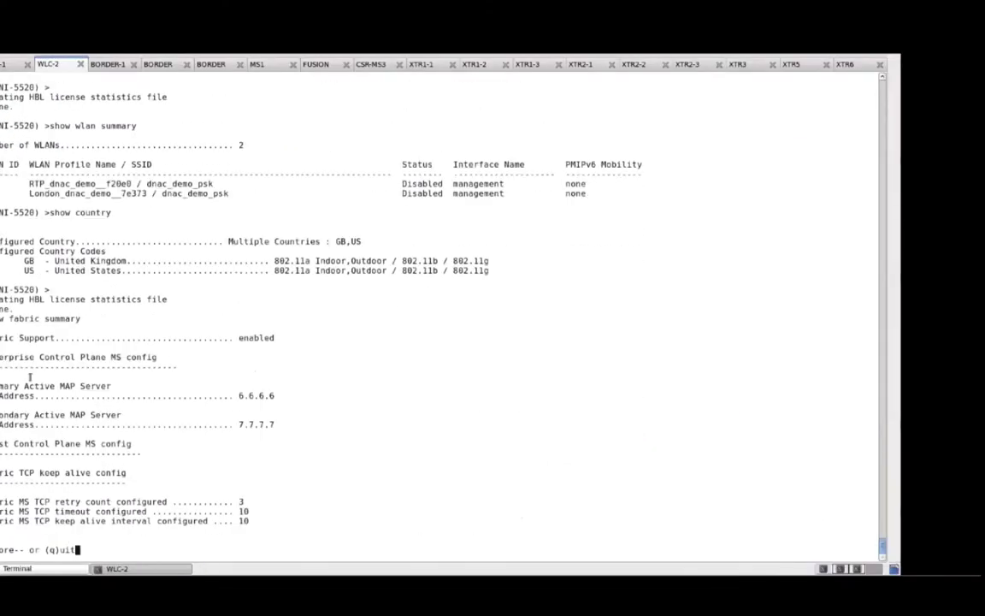
triple_click(256, 338)
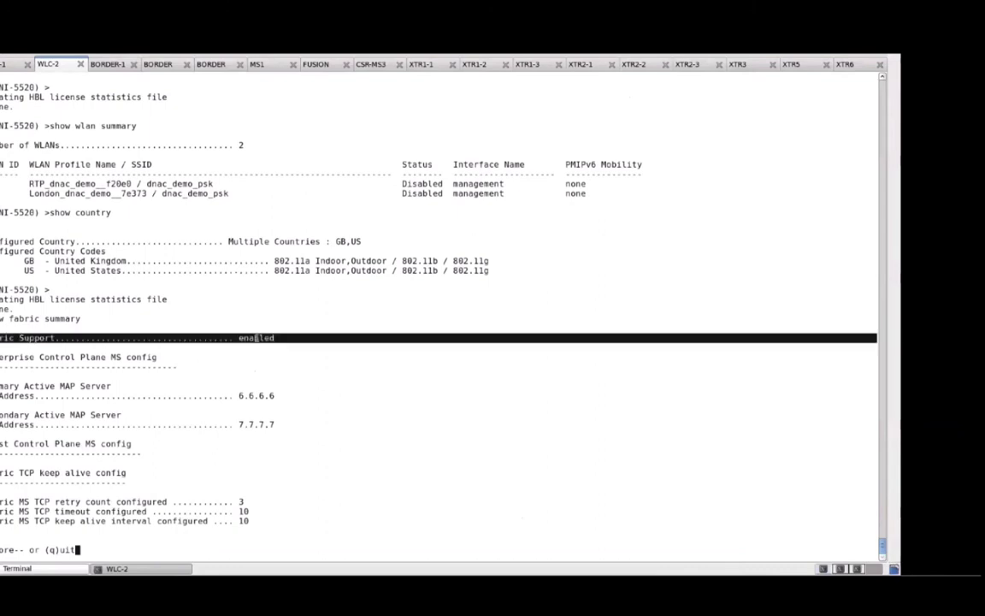
double_click(257, 424)
key("space")
key("q")
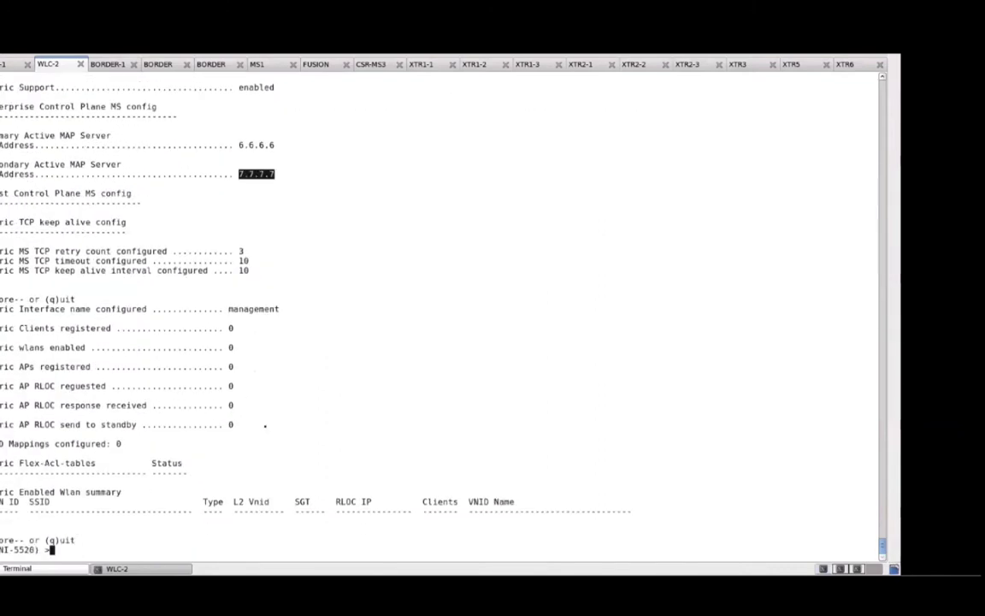
left_click(26, 473)
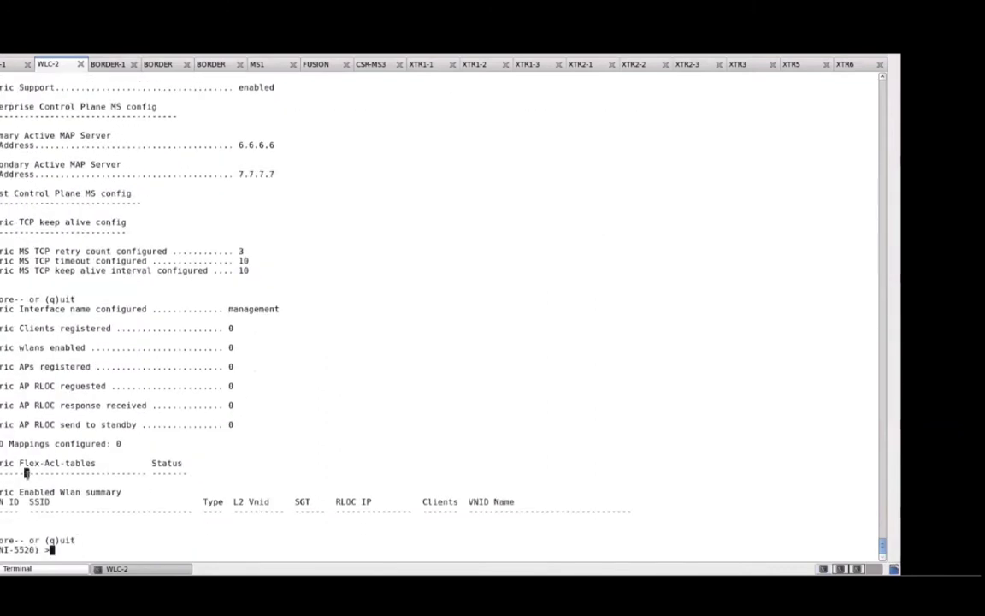
double_click(28, 442)
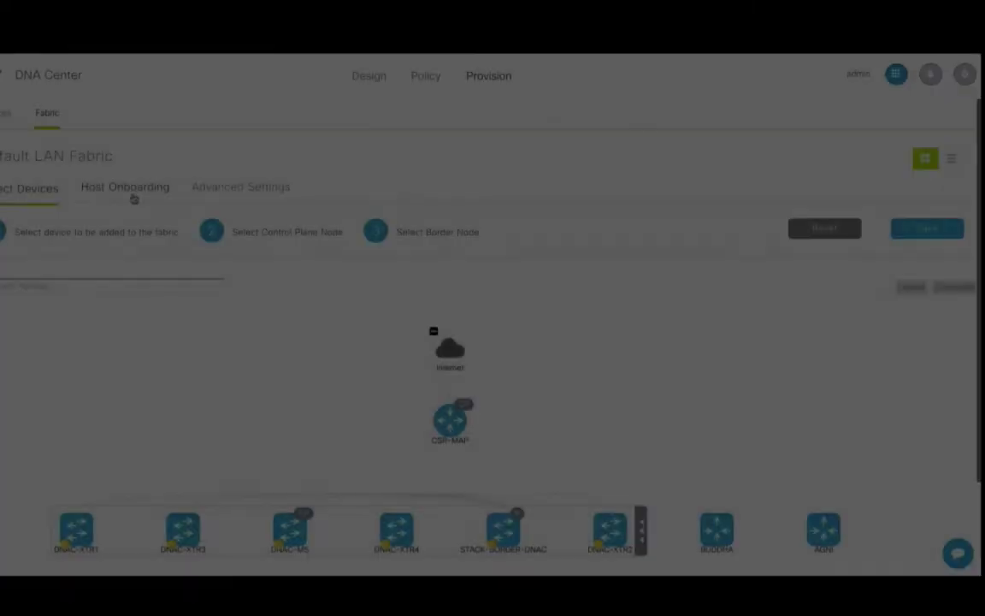
Add the 50.50.0.0/16 pool as Data traffic to DEFAULT_VN, then review the first SSID's pools
left_click(132, 189)
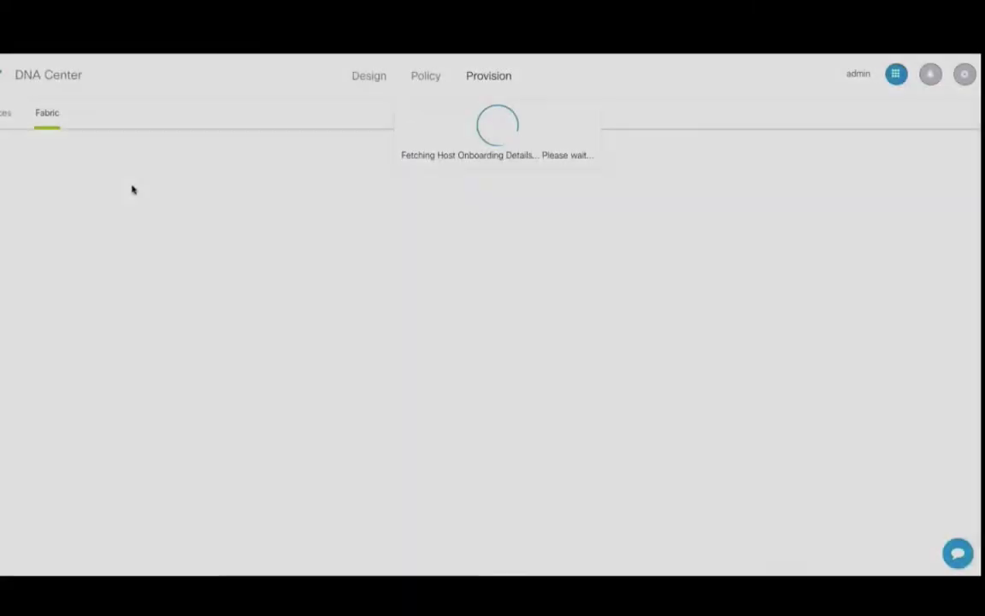
double_click(147, 352)
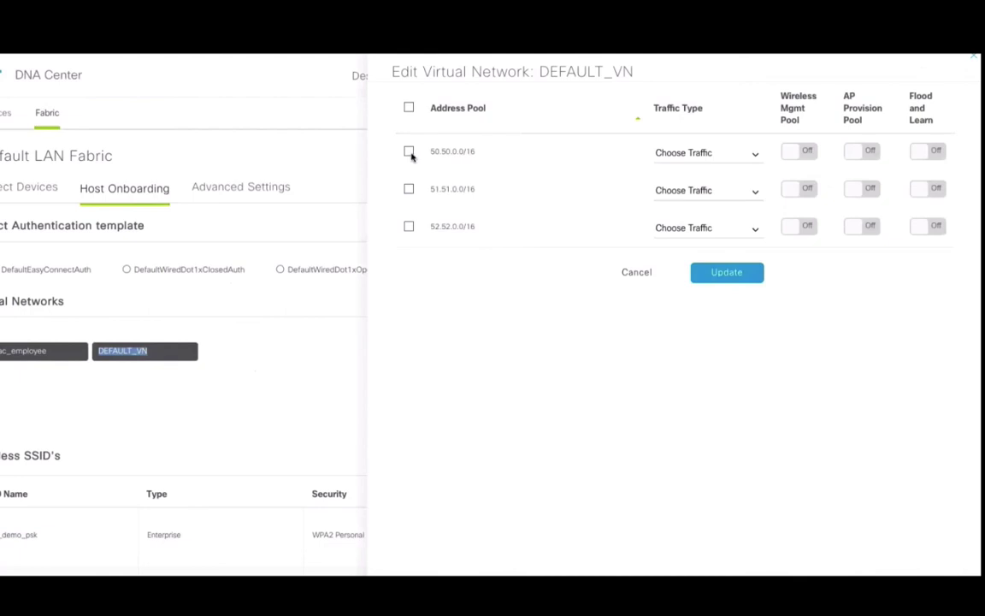
left_click(408, 152)
left_click(707, 153)
left_click(680, 230)
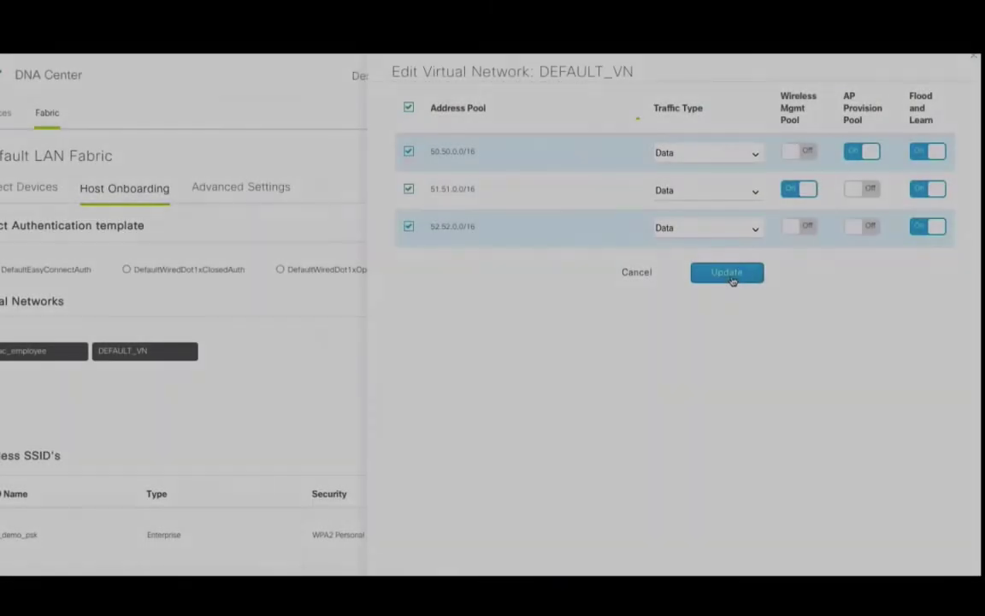
left_click(731, 279)
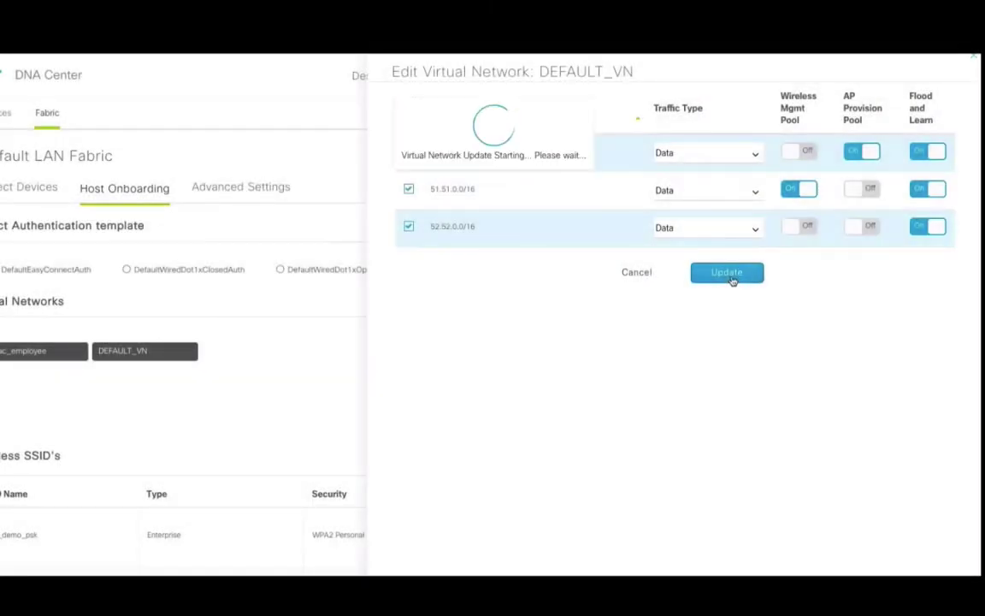
scroll(712, 338, "down", 2)
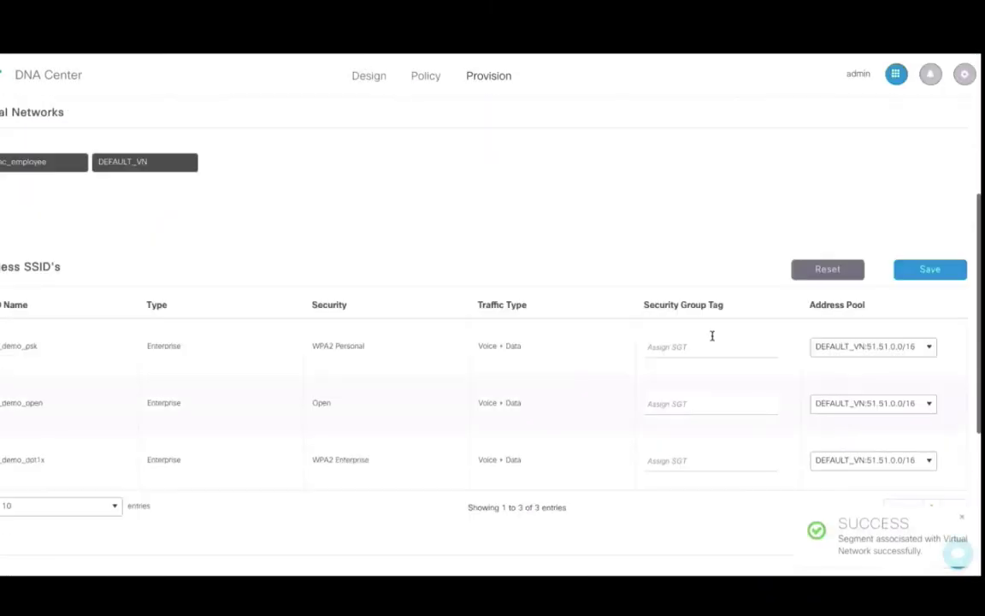
left_click(912, 346)
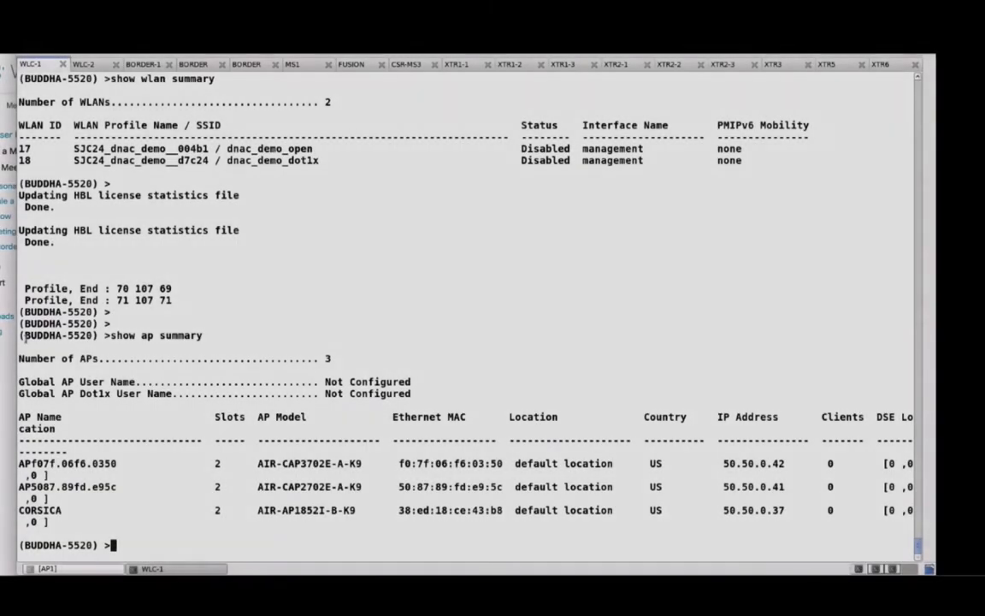
Run show ap summary on controller AGNI and refresh it twice
left_click_drag(20, 335, 730, 517)
left_click(90, 65)
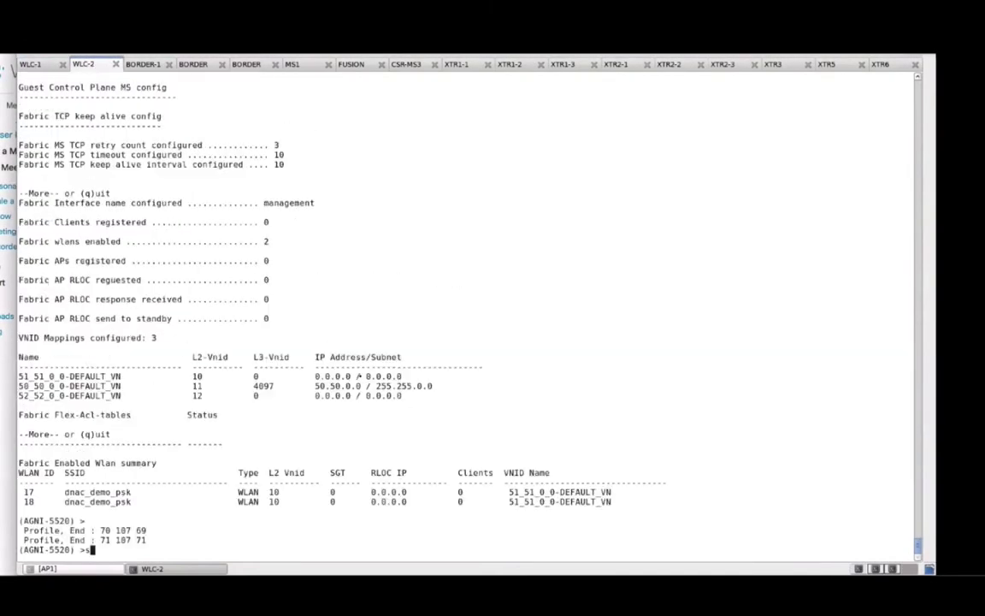
type("show ap summary")
key("Return")
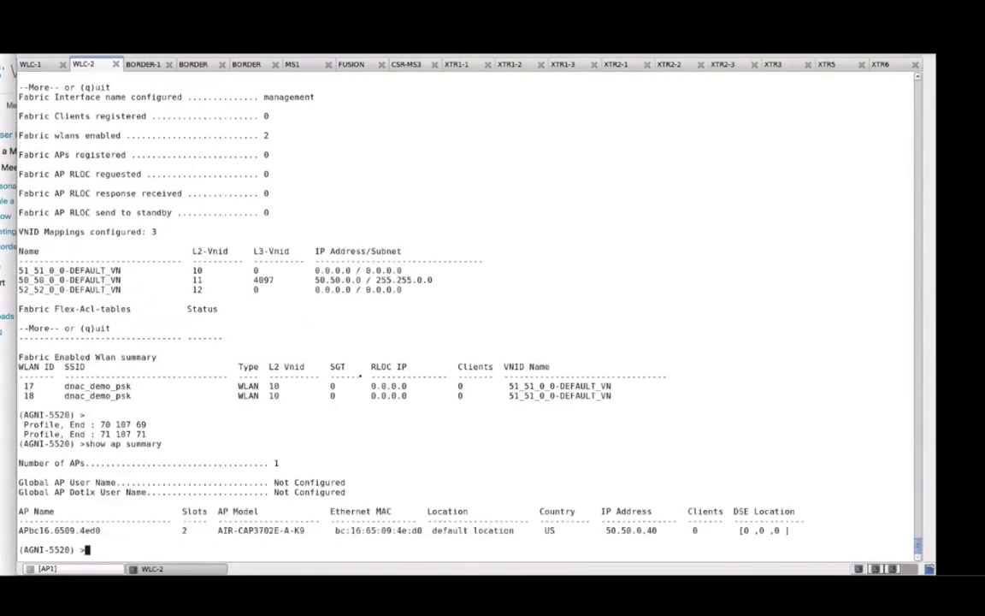
key("Up")
key("Return")
key("Up")
key("Return")
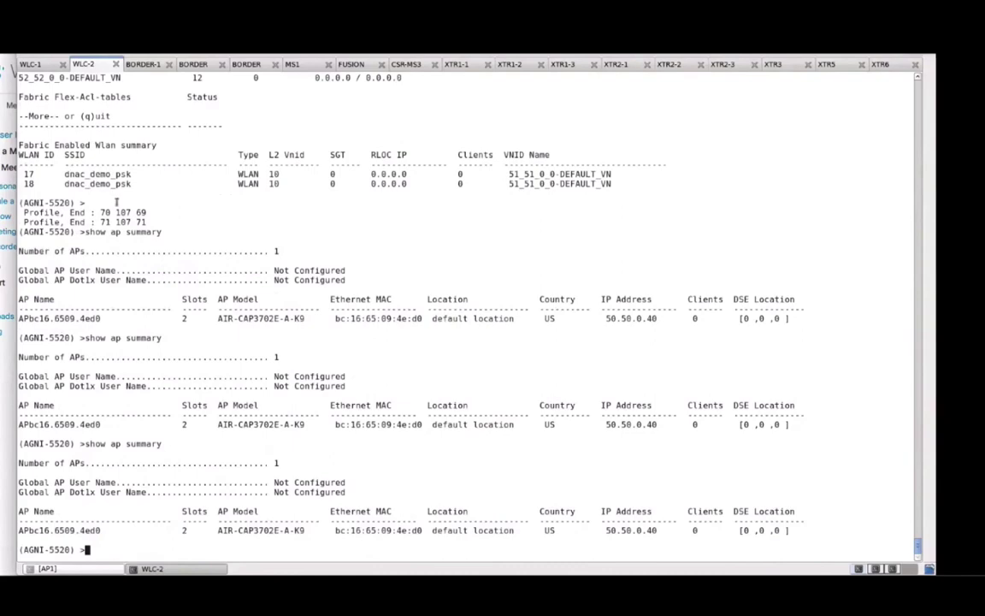
Rerun show ap summary three times on controller BUDDHA
left_click(32, 64)
key("Up")
key("Return")
key("Up")
key("Return")
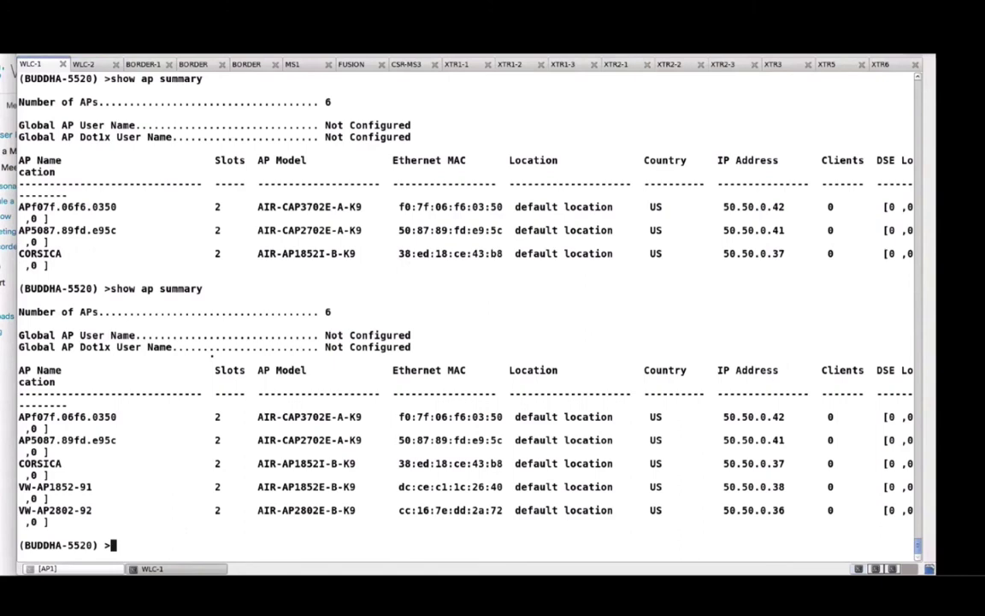
key("Up")
key("Return")
Rerun show ap summary three more times on controller AGNI
key("ctrl+Tab")
key("Up")
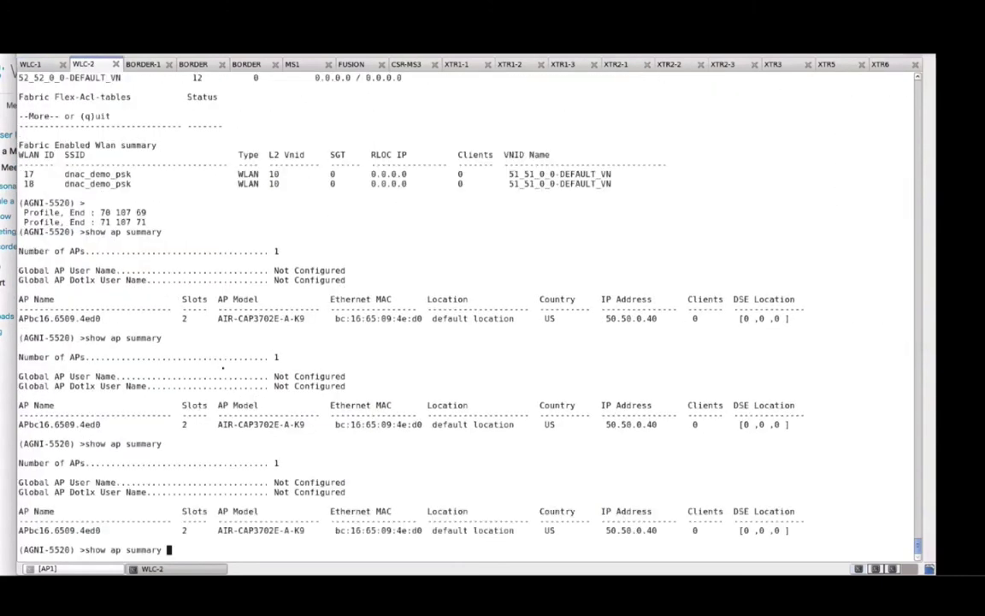
key("Return")
key("Up")
key("Return")
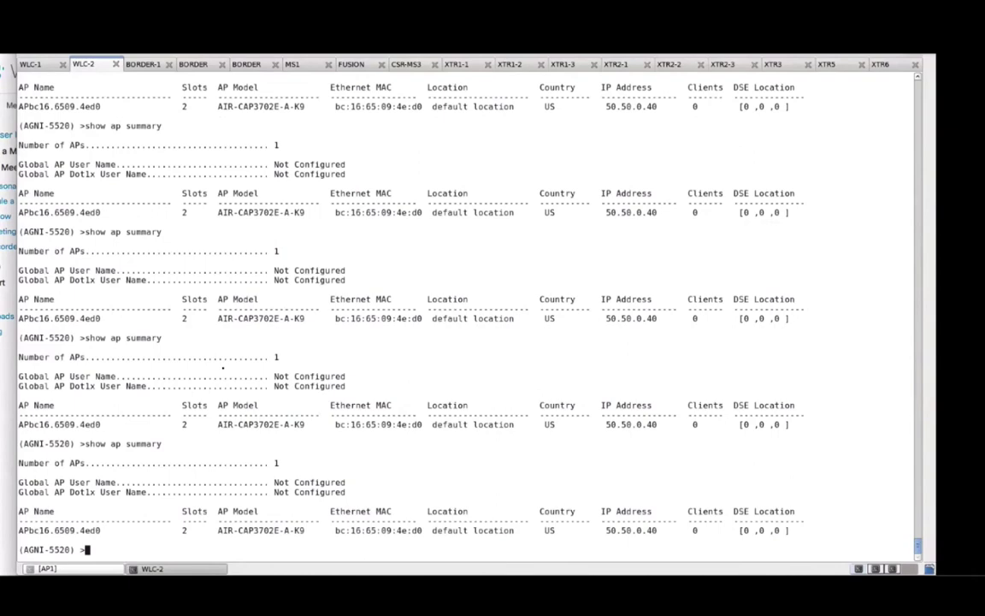
key("Up")
key("Return")
Mark CORSICA, VW-AP1852-91, VW-AP2802-92 and FEW-JFW-AP3 in BUDDHA's AP list
key("ctrl+shift+Tab")
triple_click(38, 335)
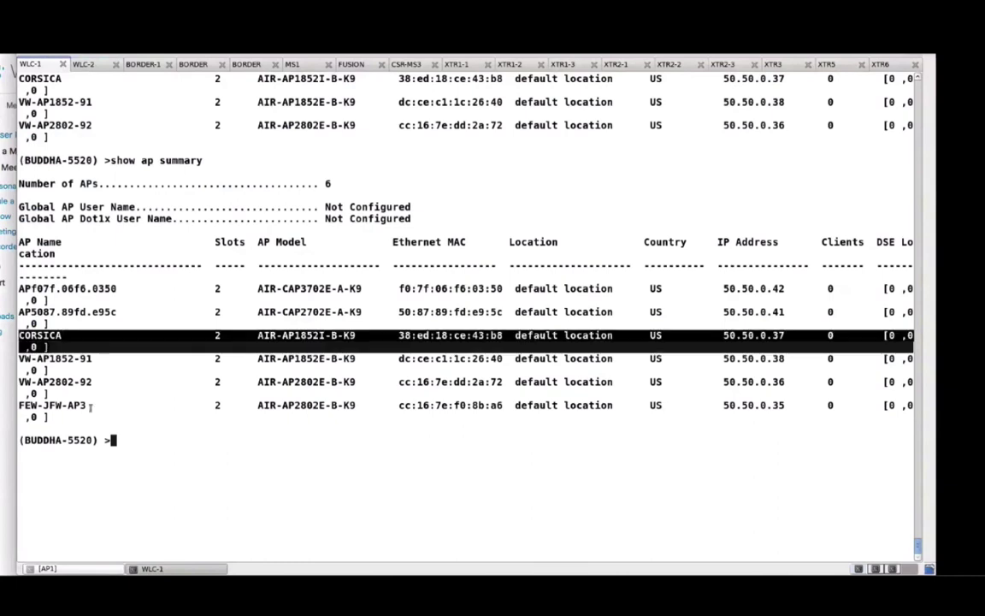
double_click(312, 358)
double_click(316, 381)
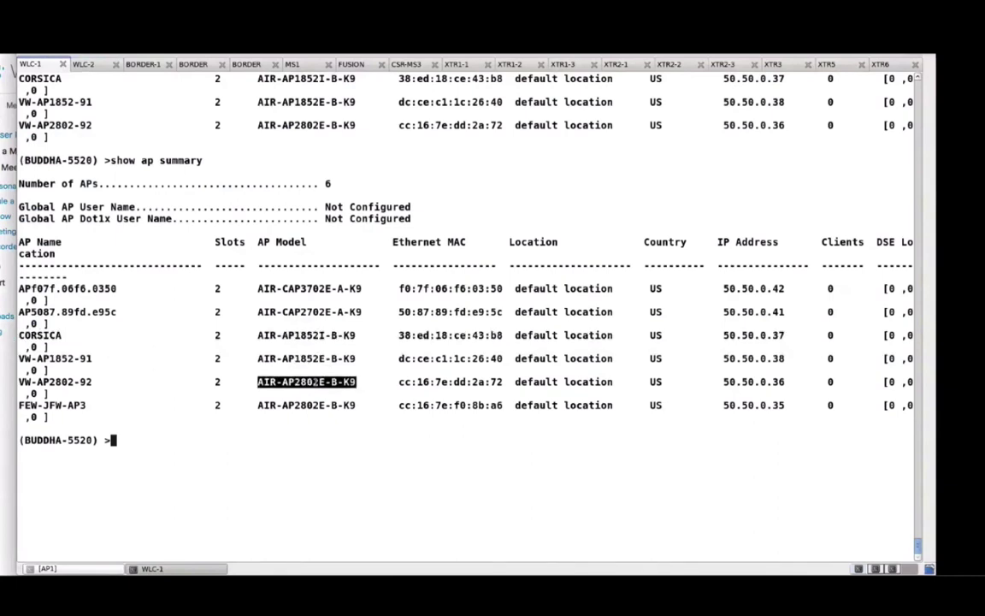
double_click(306, 406)
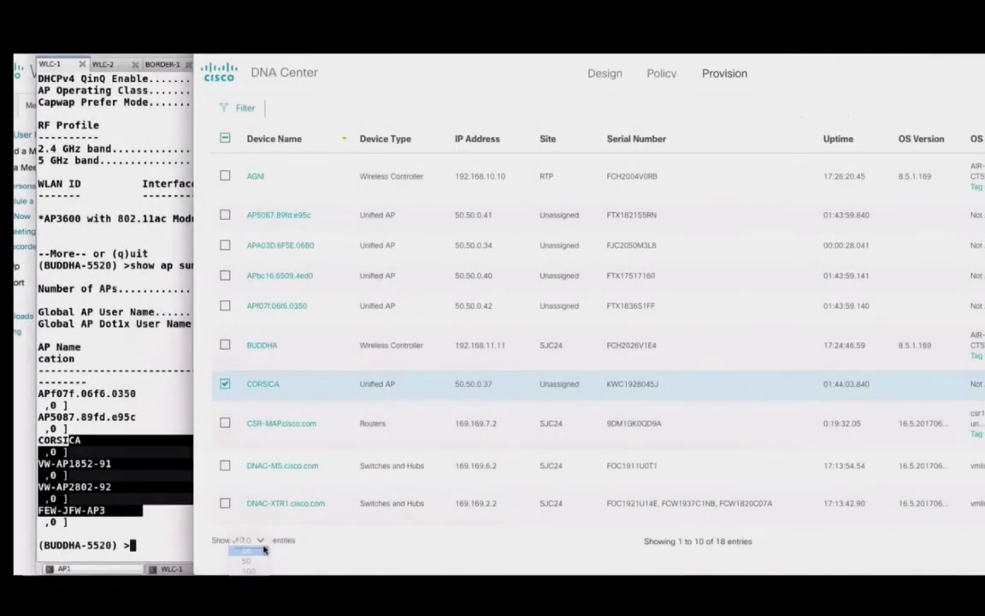
Check the four new access points, including CORSICA, in Device Inventory
scroll(431, 462, "down", 3)
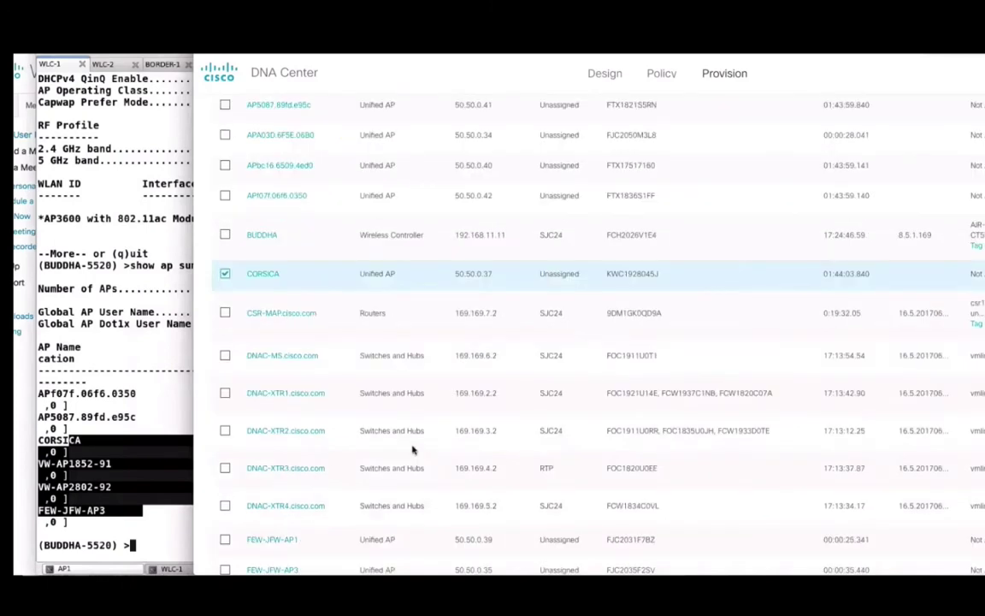
scroll(372, 450, "down", 2)
left_click(225, 438)
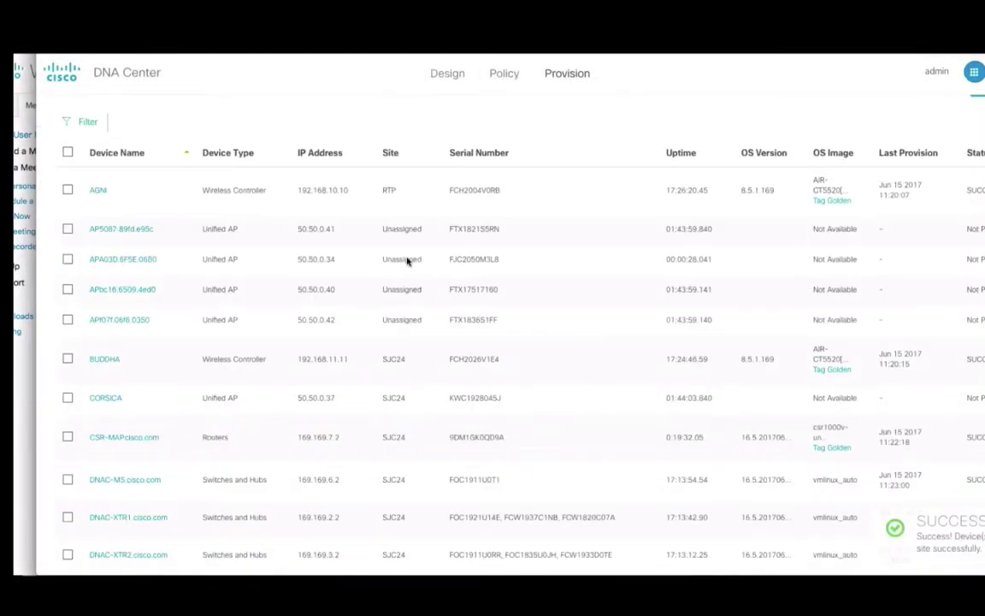
scroll(407, 261, "down", 2)
scroll(149, 301, "up", 1)
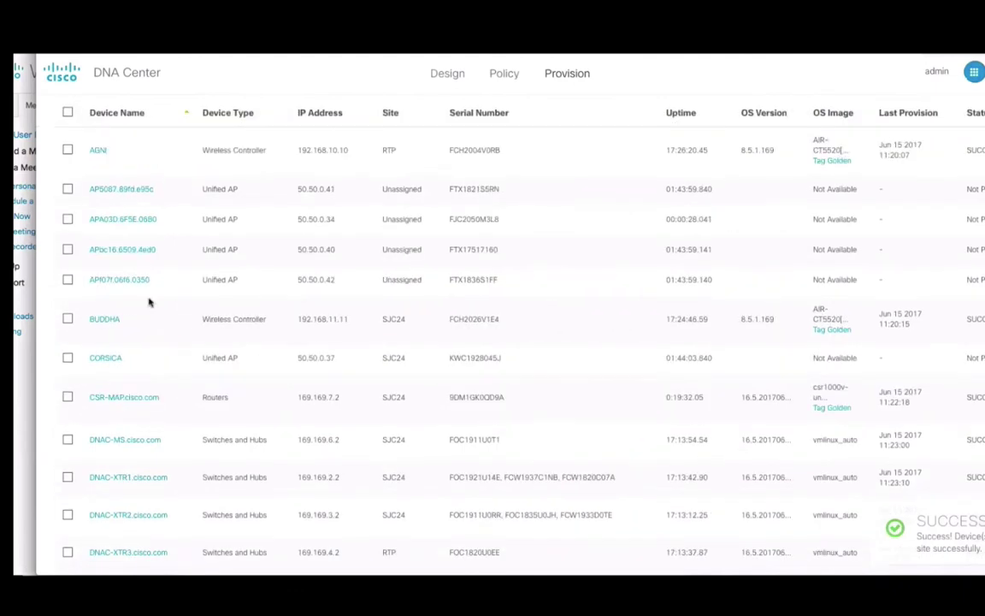
left_click(67, 358)
scroll(121, 444, "down", 3)
left_click(68, 409)
left_click(68, 475)
Provision the selected access points at SJC24 with the TYPICAL rule and deploy
scroll(188, 265, "up", 3)
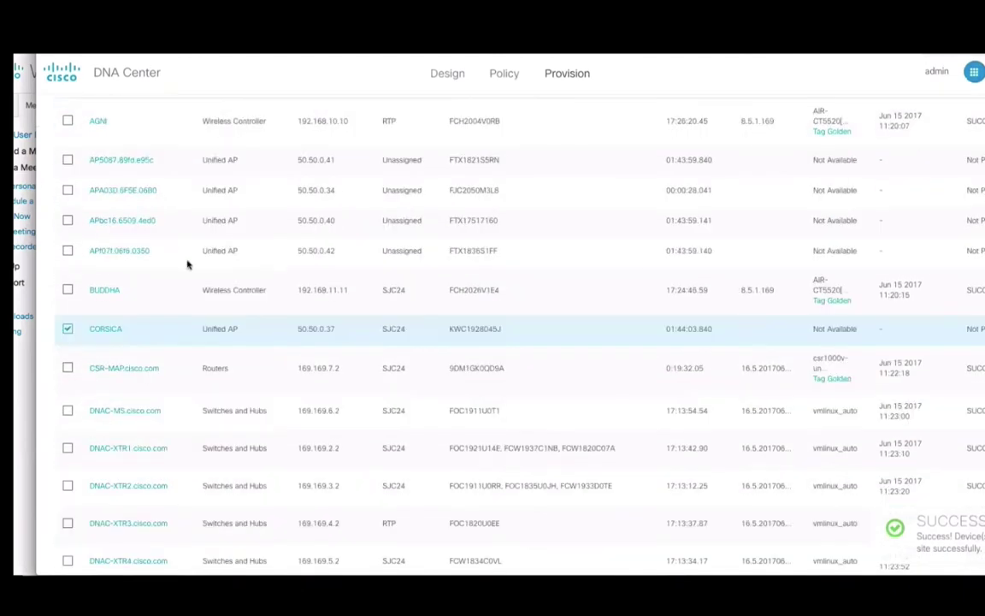
scroll(188, 266, "up", 3)
left_click(86, 161)
left_click(126, 215)
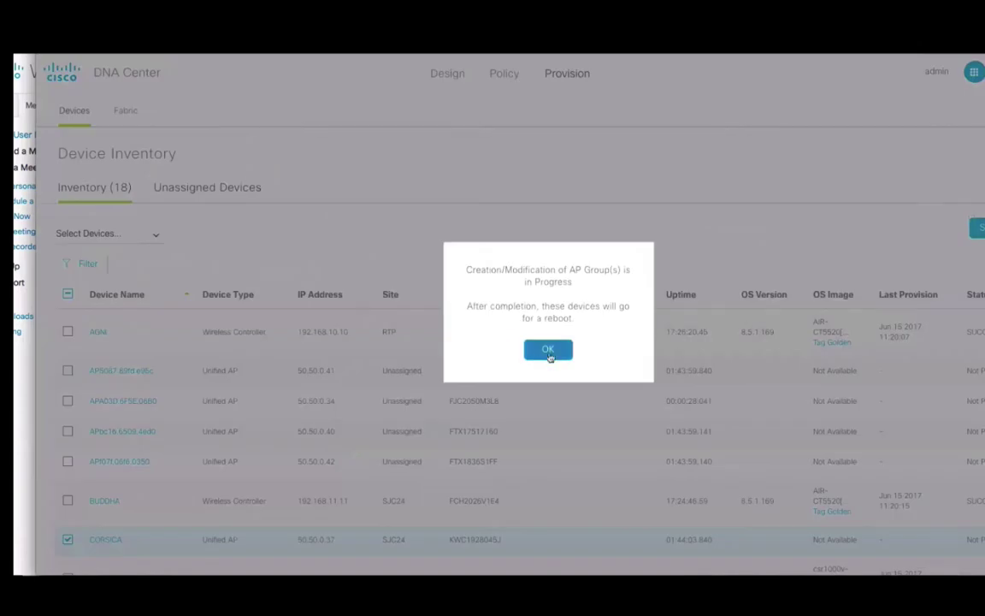
left_click(550, 348)
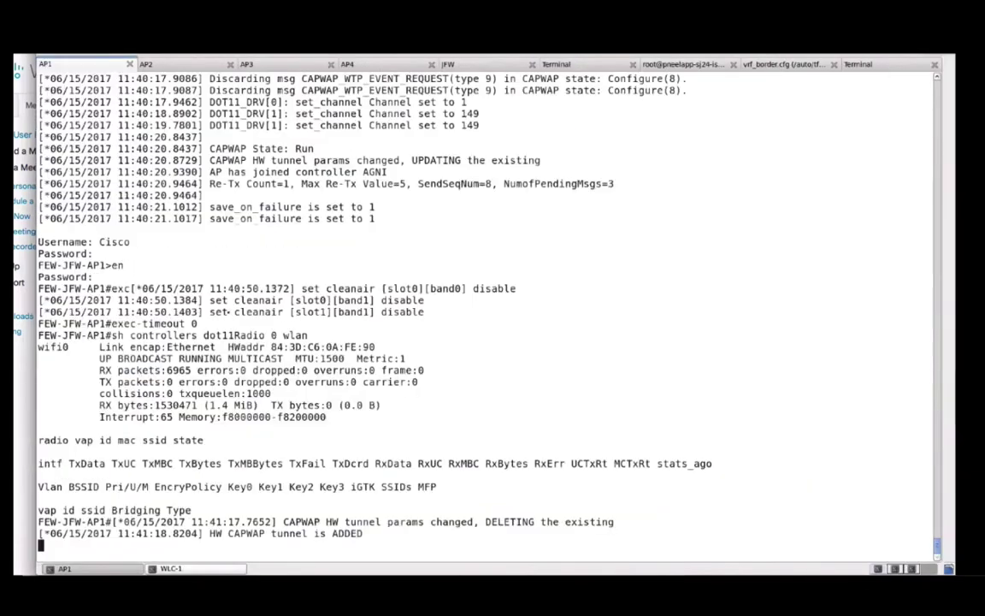
Page through the AP group listing, then check dot11Radio 0 wlan on FEW-JFW-AP3 for both SSIDs
key("Return")
key("Return")
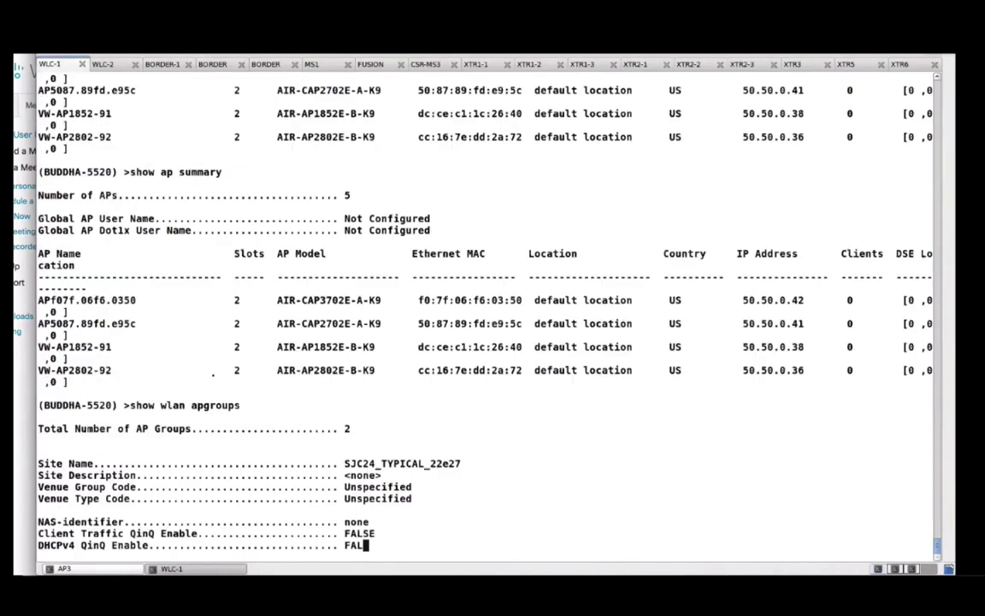
key("space")
key("space")
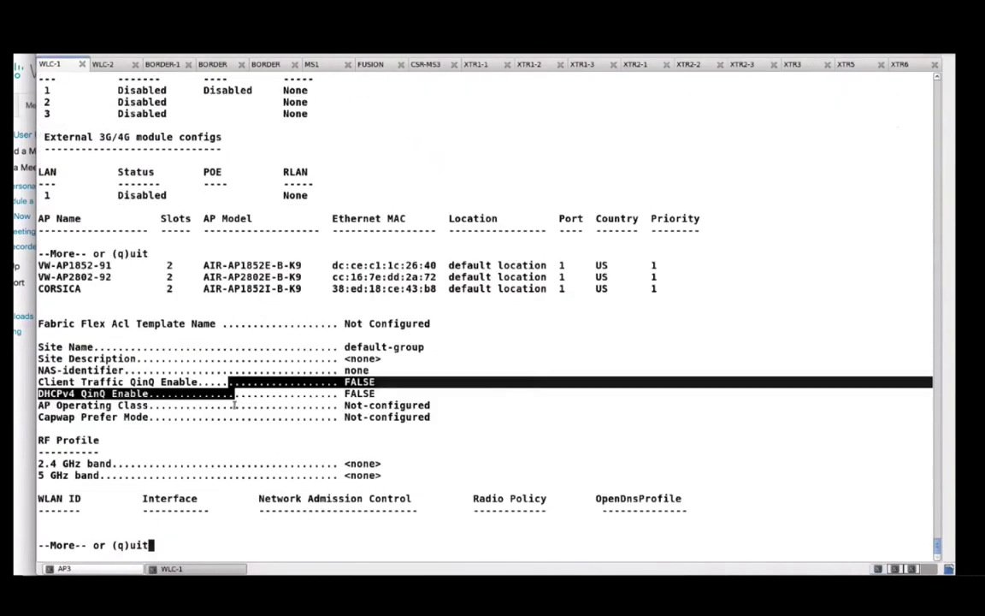
key("q")
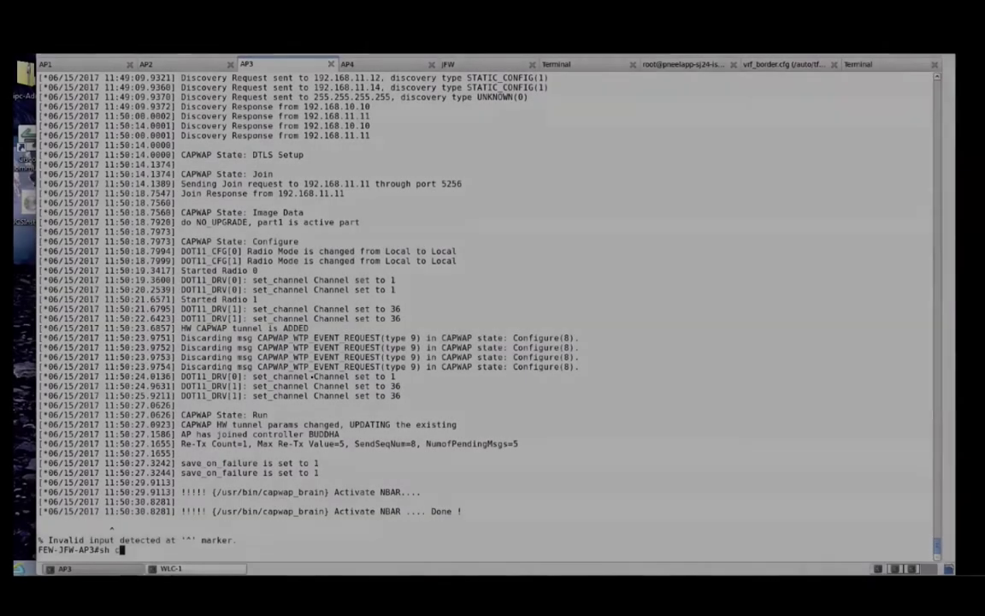
type("dot11Radio 0 wlan")
key("Return")
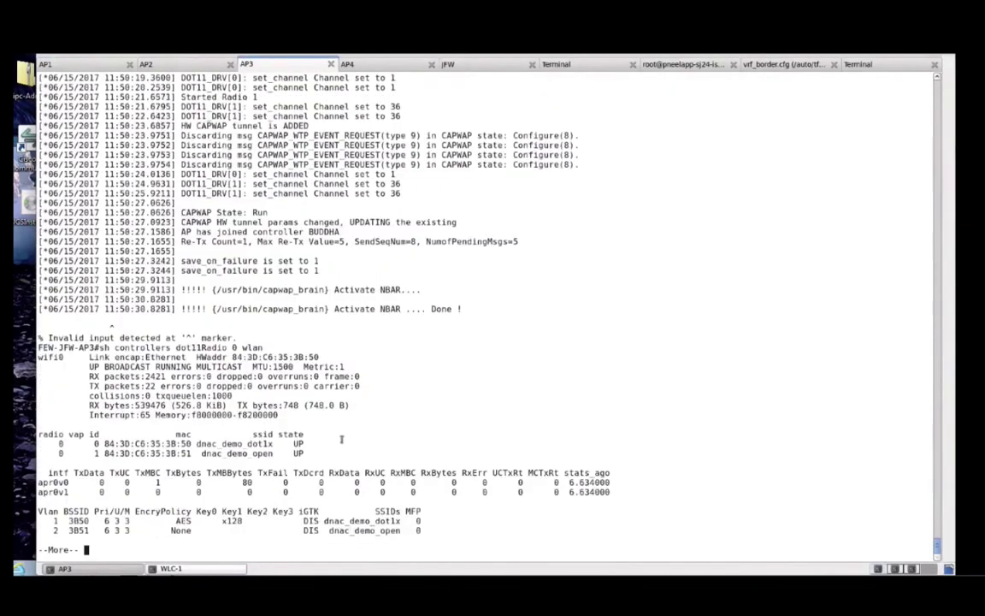
left_click_drag(342, 438, 557, 529)
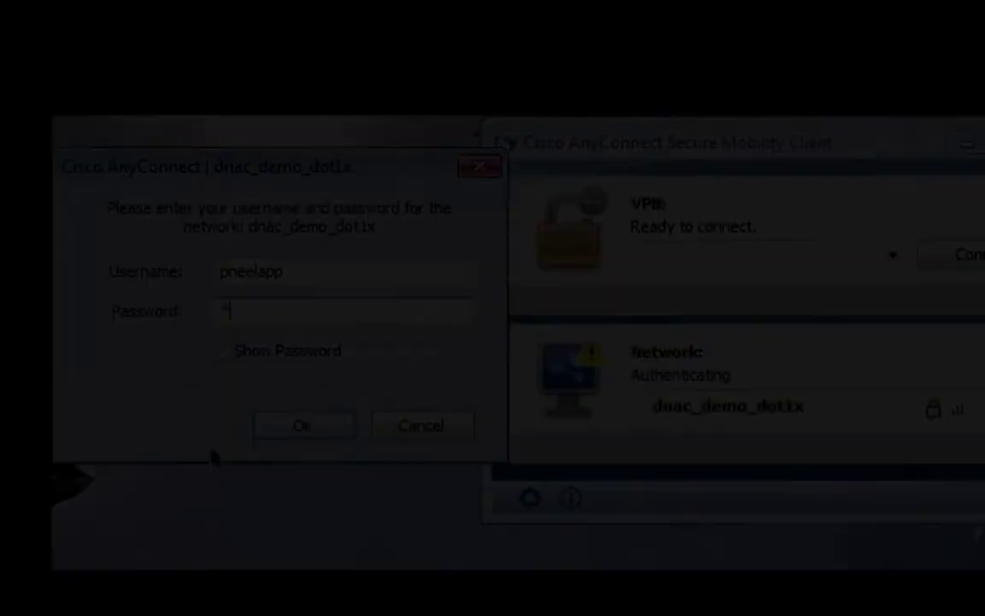
Enter the dnac_demo_dot1x password, submit it, and trust the server certificate
type("****")
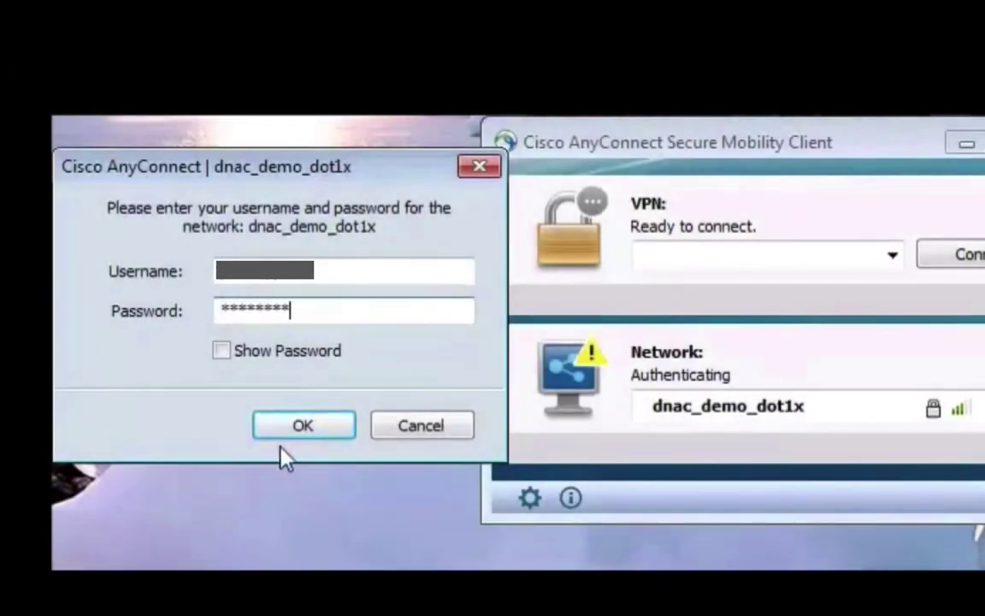
left_click(289, 435)
left_click(292, 436)
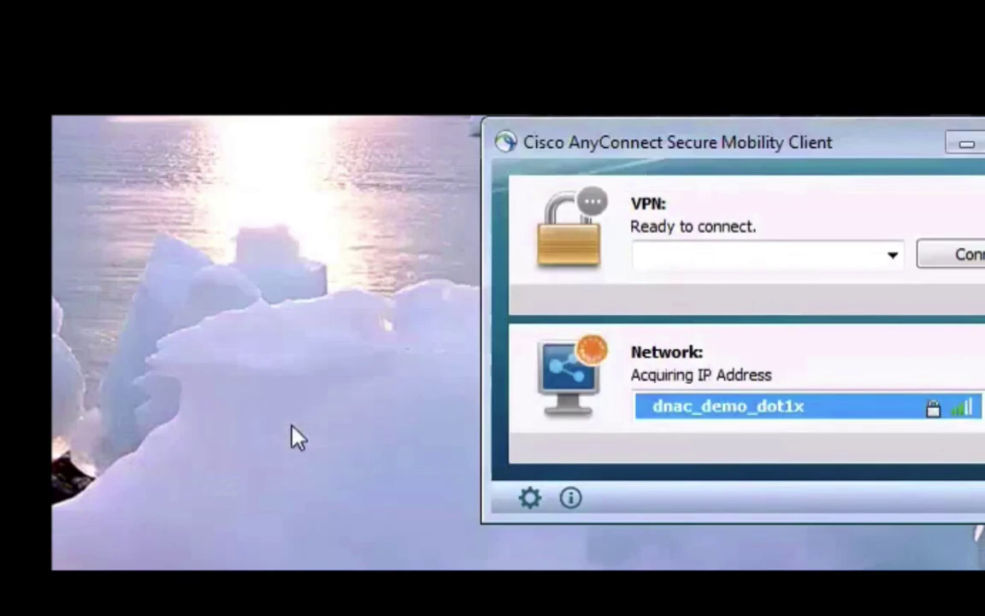